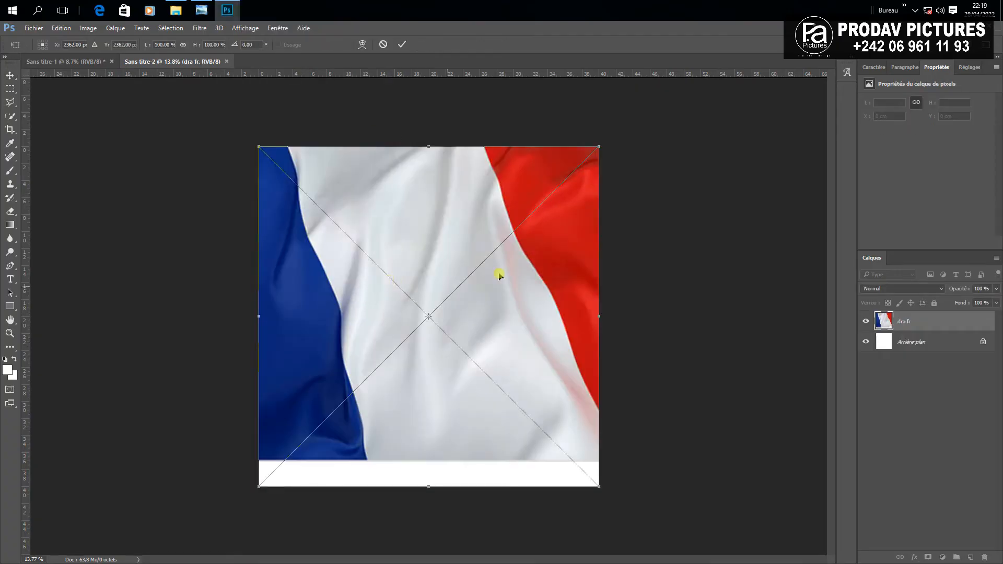
Commit the placed French flag image and add a new layer above it
left_click(403, 44)
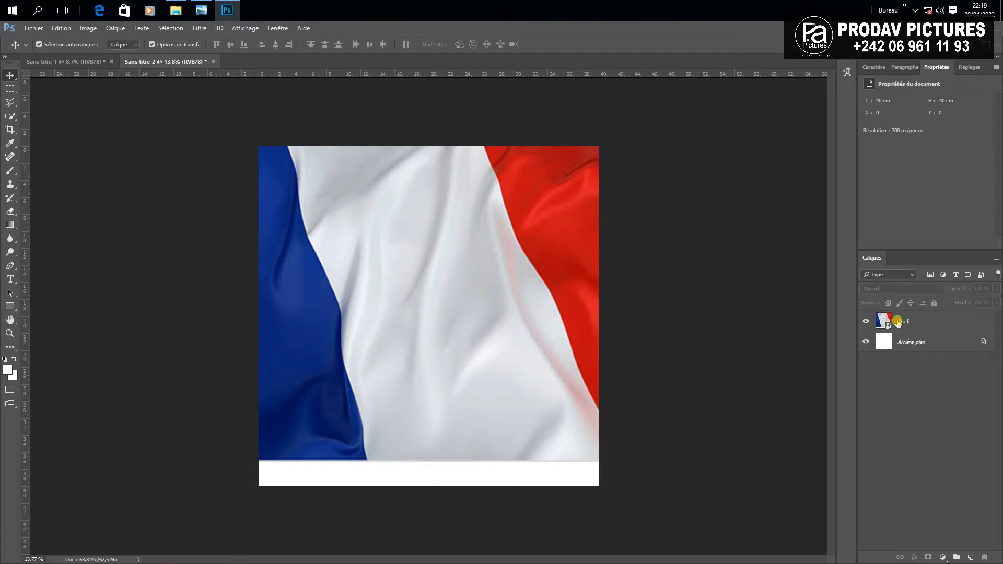
left_click(898, 321)
left_click(970, 557)
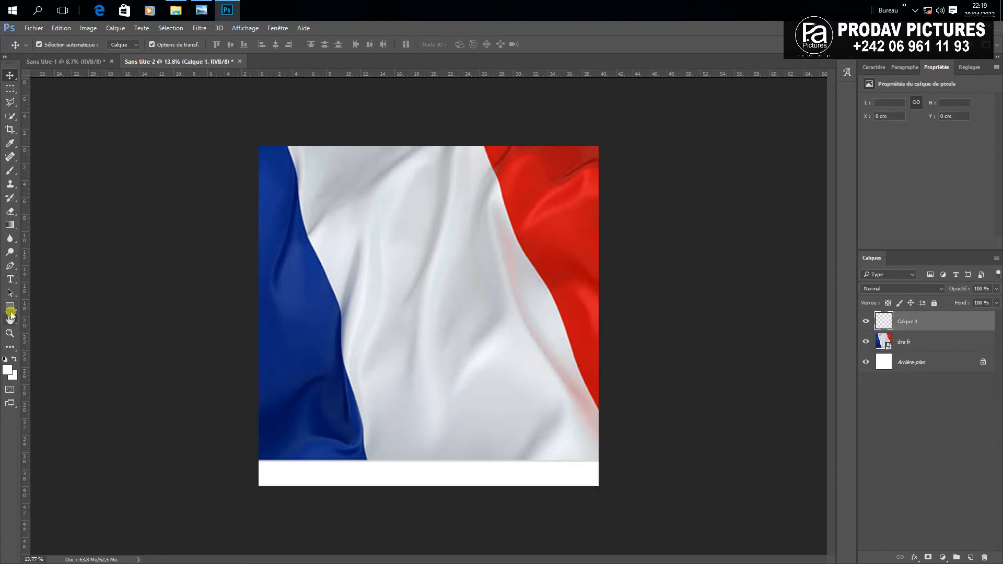
Draw a rectangle over the whole square, move it beneath the flag, and fill it black
left_click(10, 309)
left_click_drag(253, 142, 601, 487)
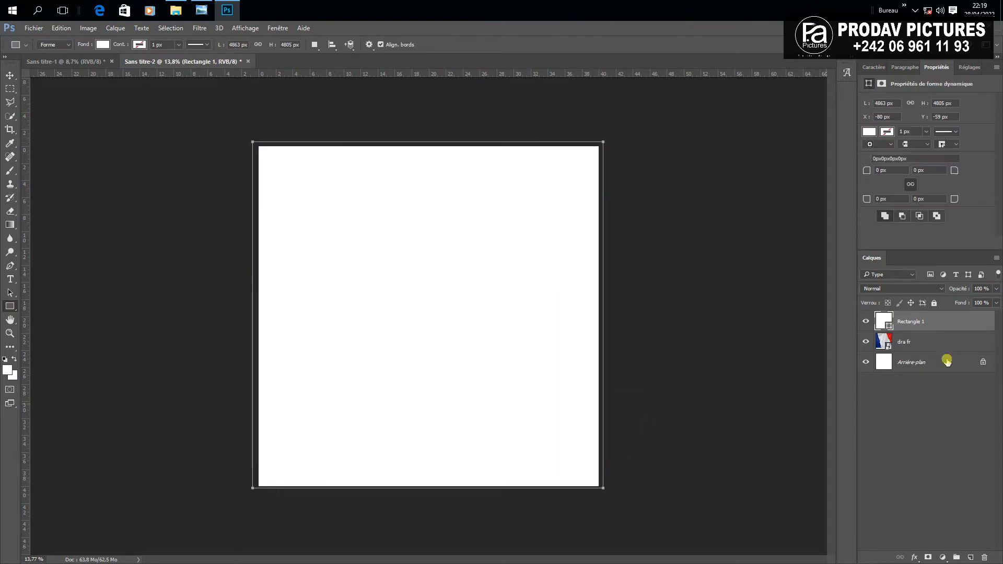
left_click_drag(941, 322, 933, 350)
double_click(884, 342)
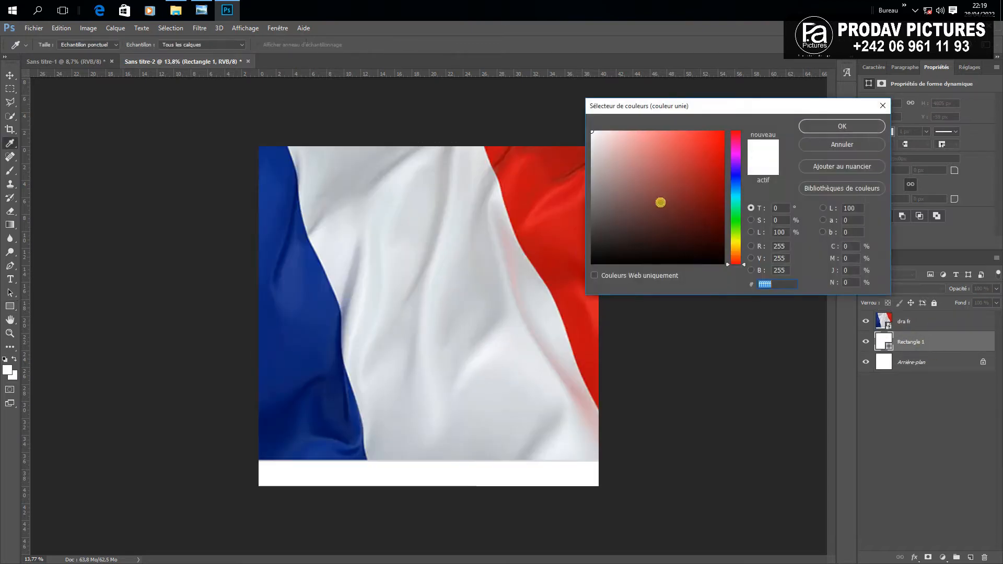
left_click_drag(660, 203, 574, 303)
left_click(823, 130)
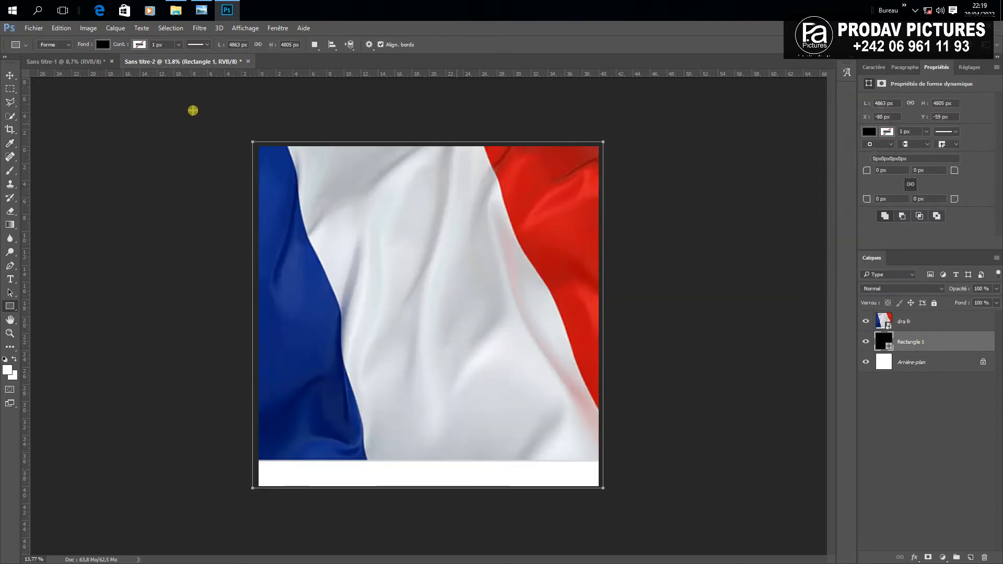
left_click(10, 77)
left_click(694, 342)
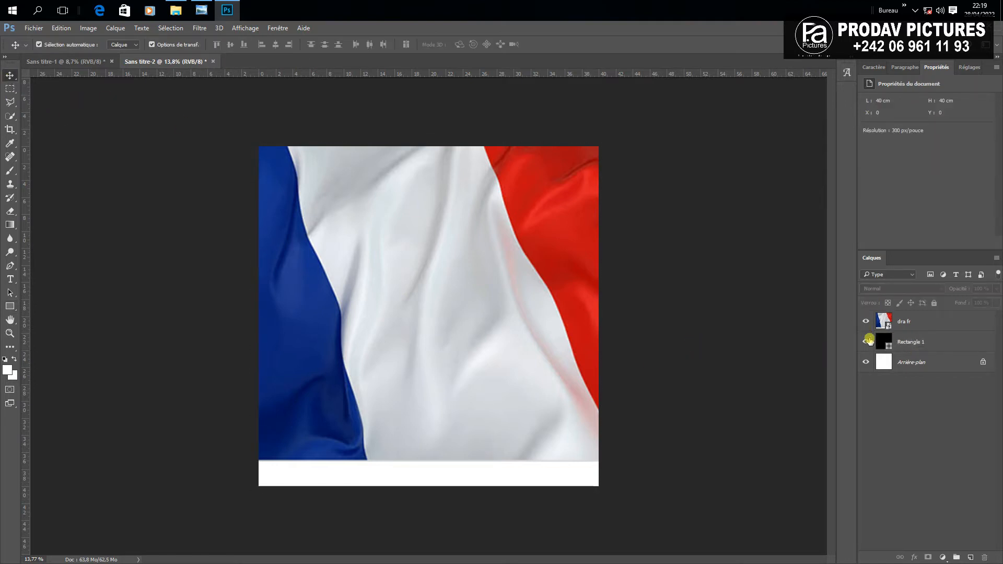
Set the dra fr flag layer's opacity to 28%
left_click(880, 323)
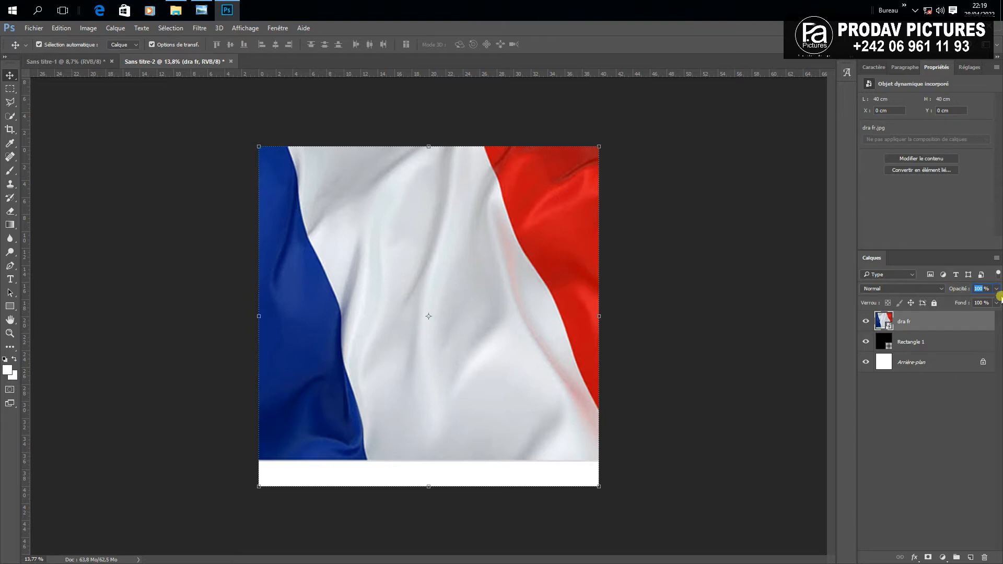
type("28")
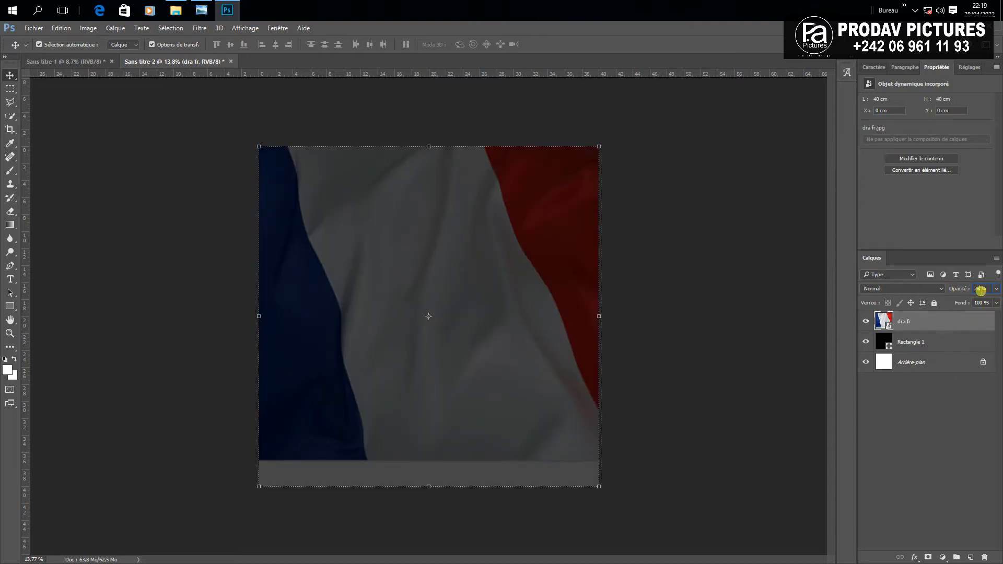
left_click(791, 315)
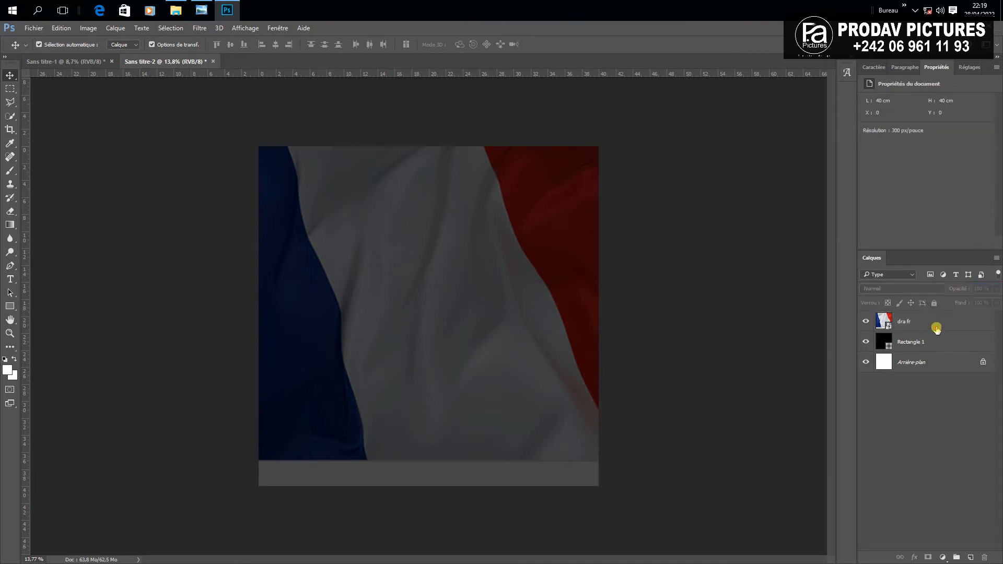
Add a Color Balance adjustment above the flag, then delete it
left_click(937, 329)
left_click(967, 67)
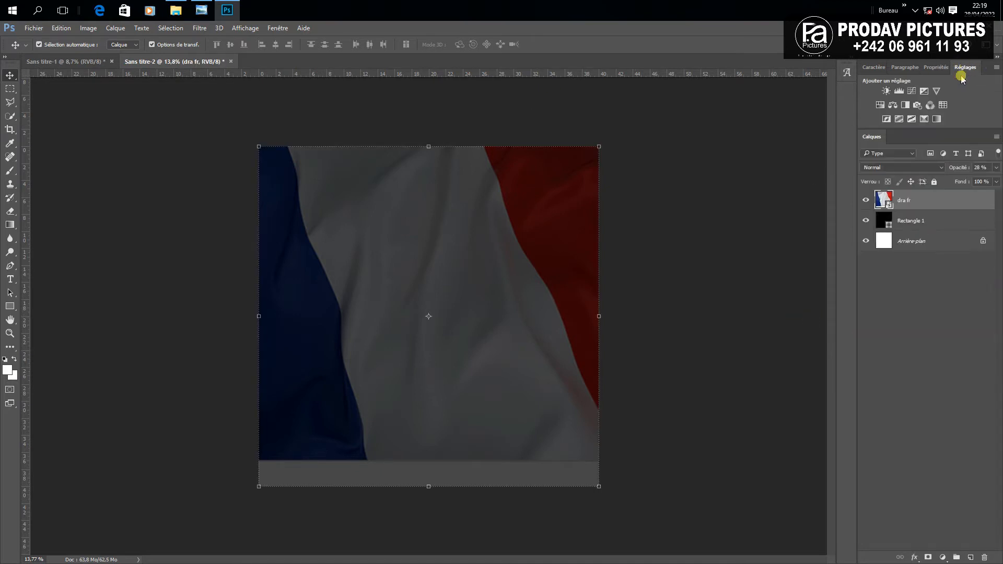
left_click(892, 105)
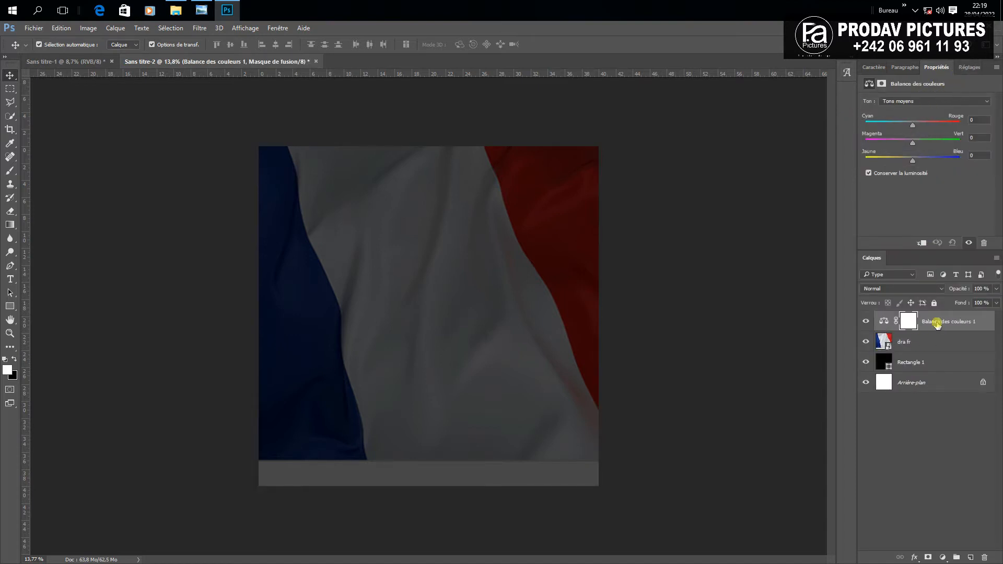
key("Delete")
Add a Hue/Saturation adjustment with Saturation raised to +20, comparing it on and off
left_click(964, 68)
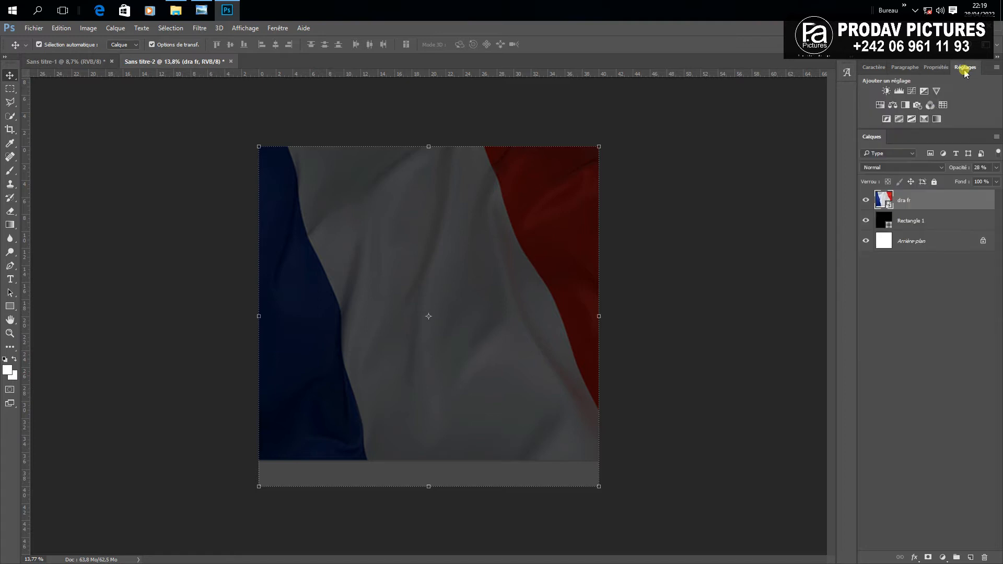
left_click(880, 105)
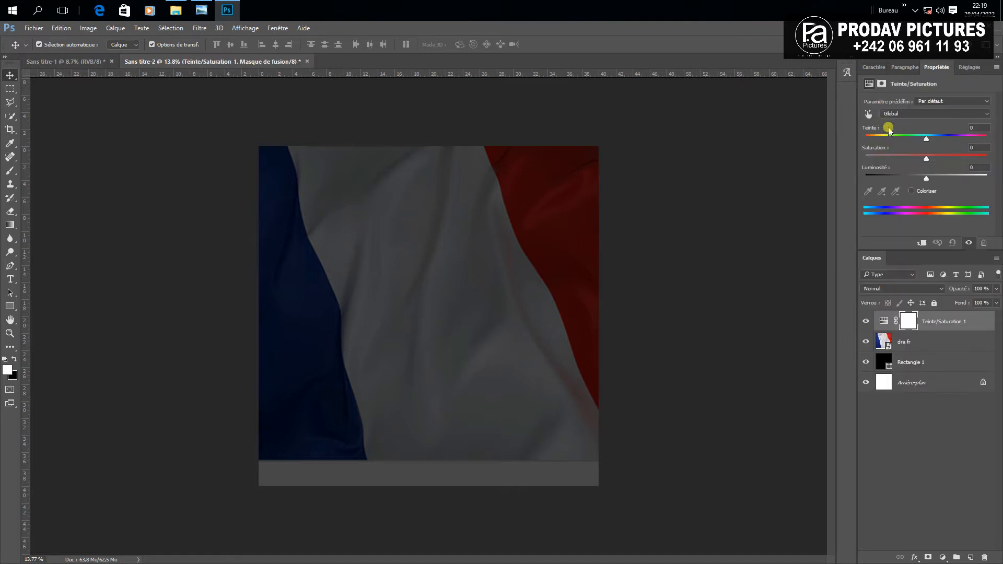
left_click_drag(930, 162, 940, 162)
left_click(867, 322)
left_click(866, 322)
left_click(793, 282)
scroll(712, 322, "down", 2)
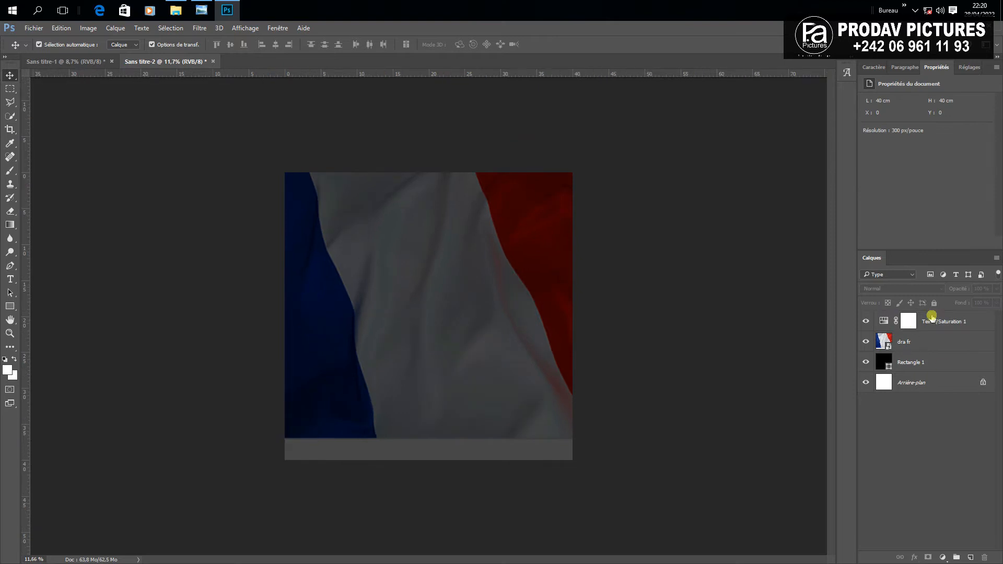
Lock the dra fr flag layer and the black Rectangle 1 layer
left_click(924, 340)
left_click(935, 303)
left_click(927, 361)
left_click(938, 303)
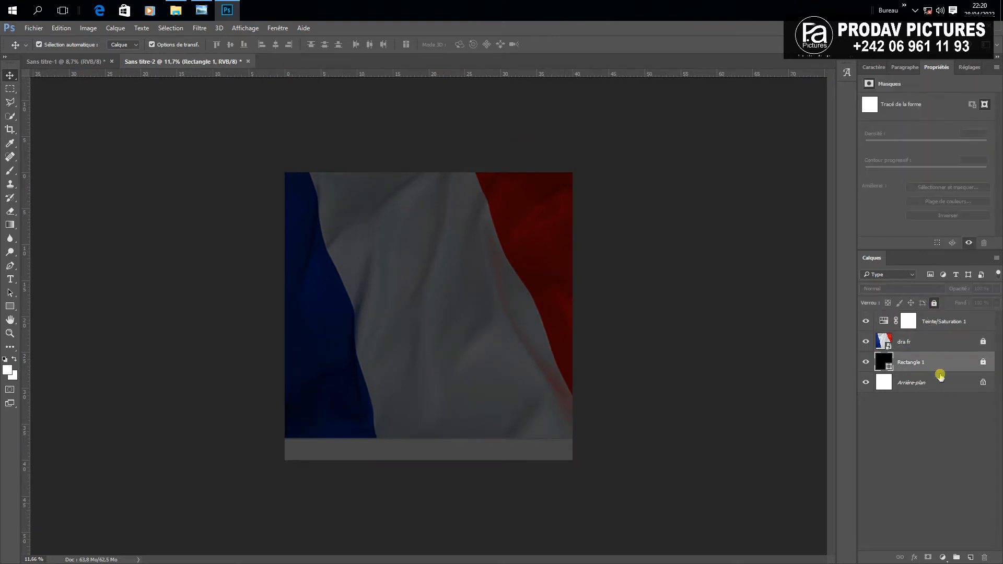
left_click(684, 274)
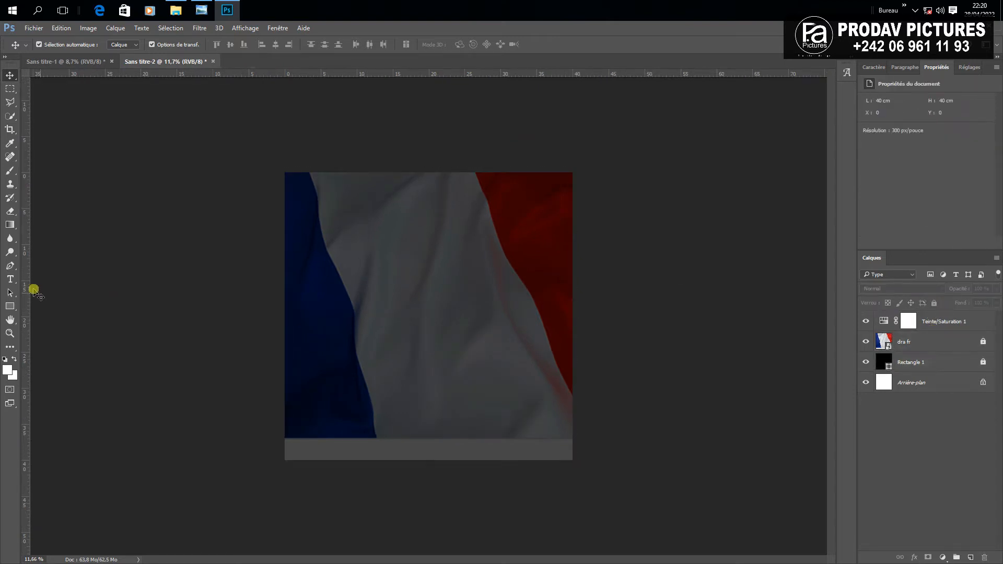
Add the enlarged white title 'Ecole Saint Esprit' at the top in Eras Bold ITC
left_click(10, 280)
left_click(372, 196)
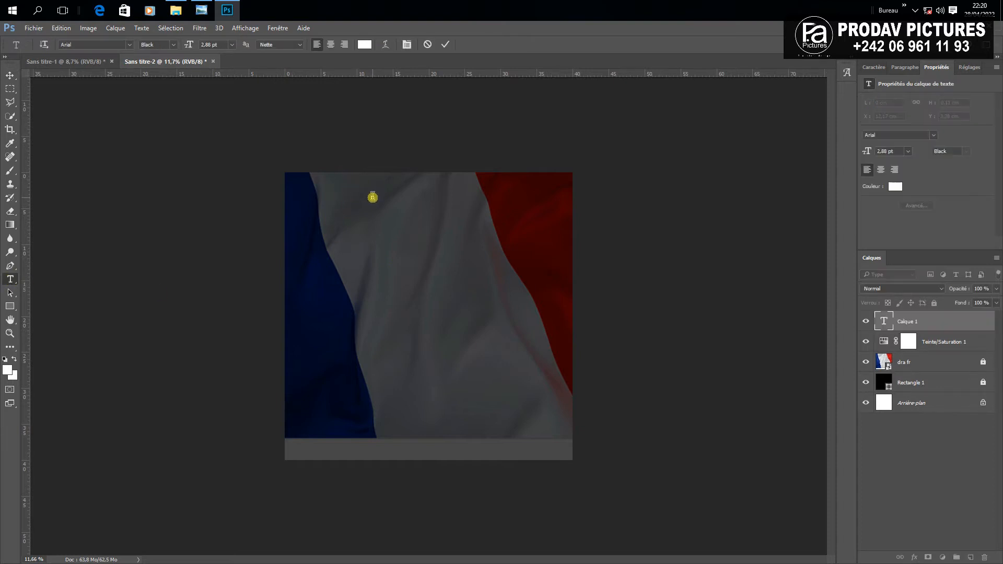
left_click_drag(380, 197, 463, 214)
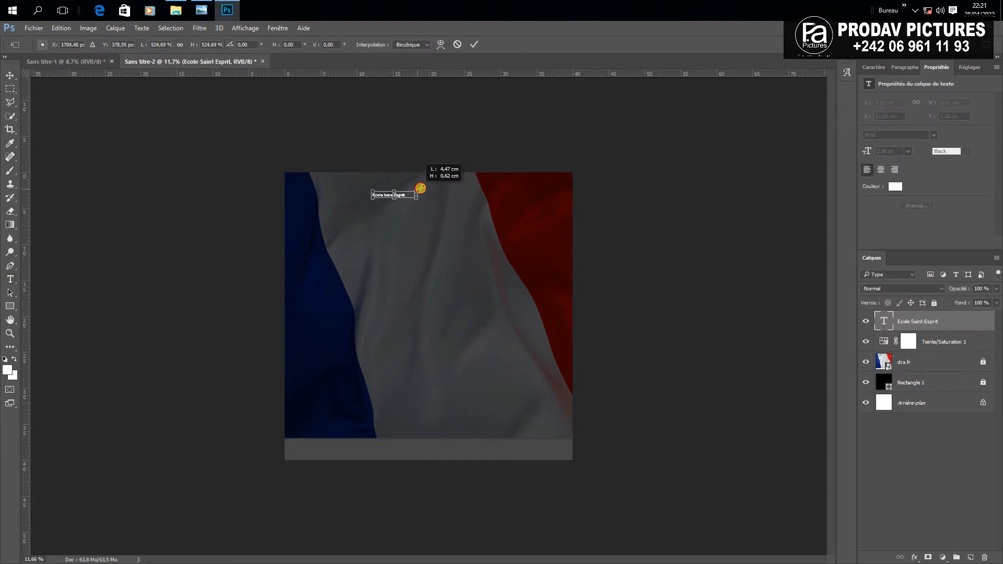
key("Return")
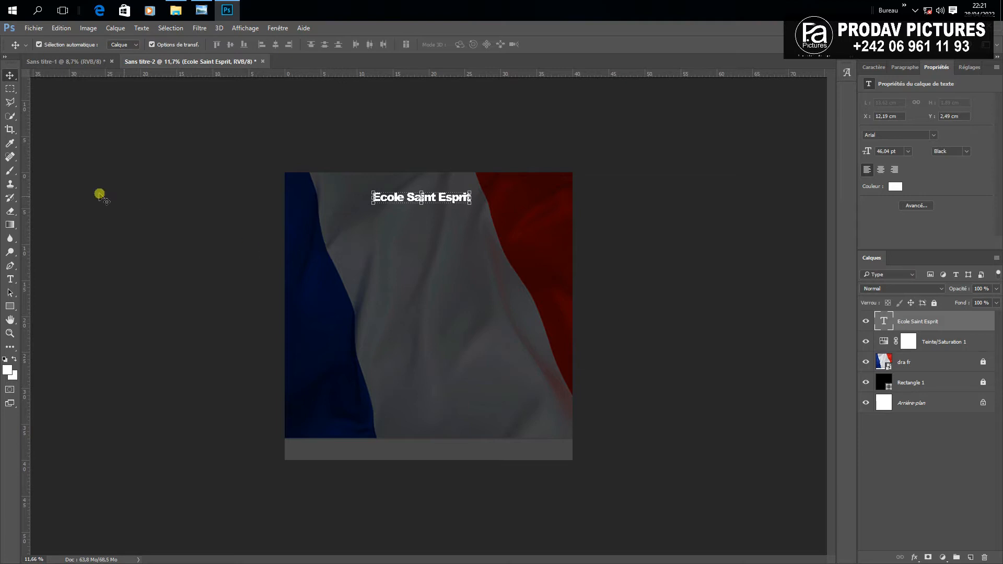
left_click(10, 279)
left_click(415, 203)
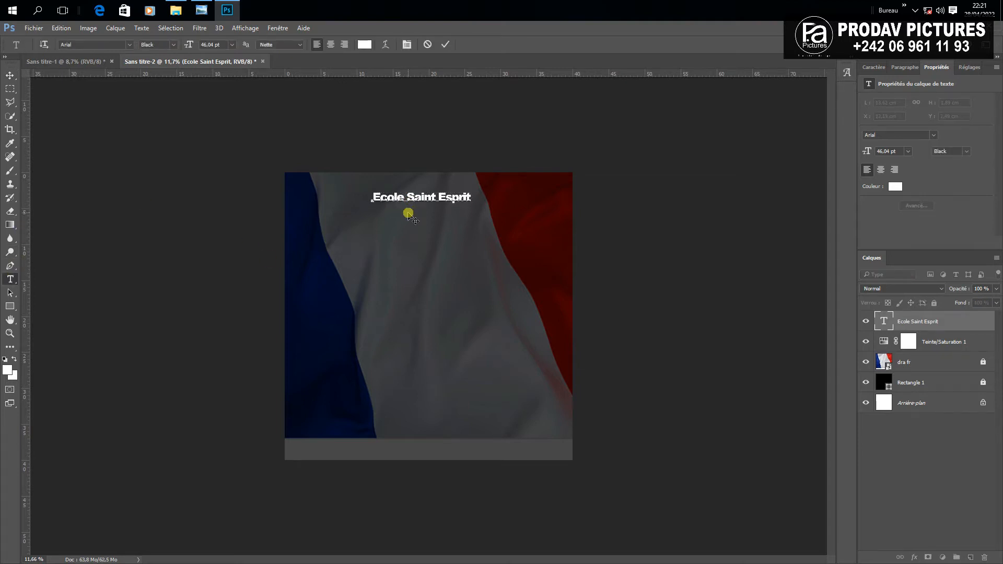
key("ctrl+a")
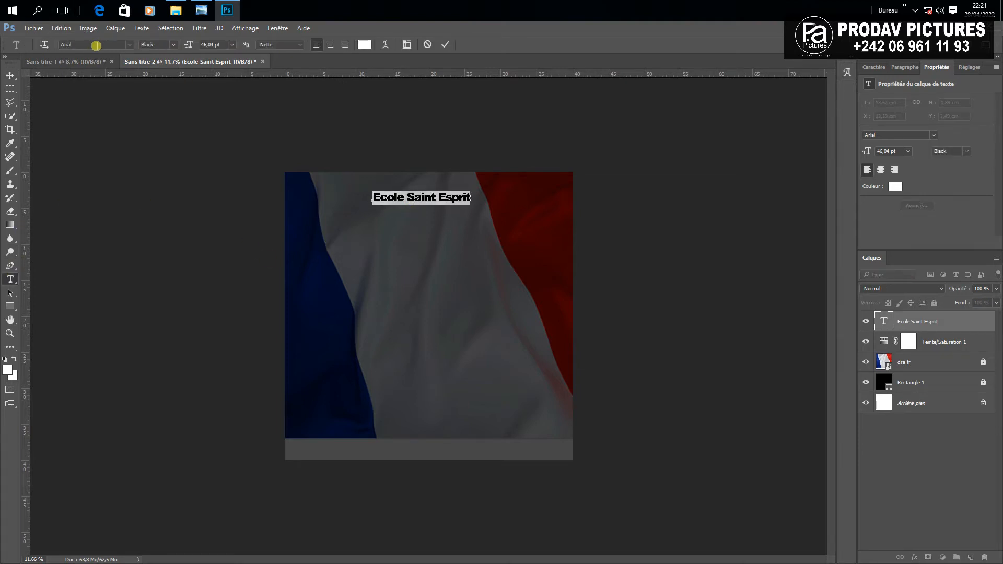
type("eras")
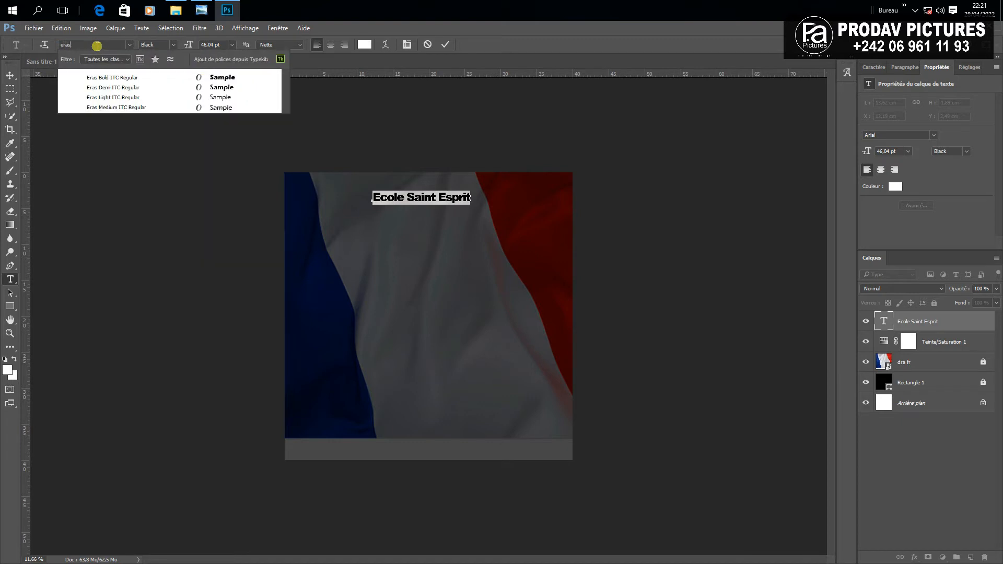
left_click(107, 78)
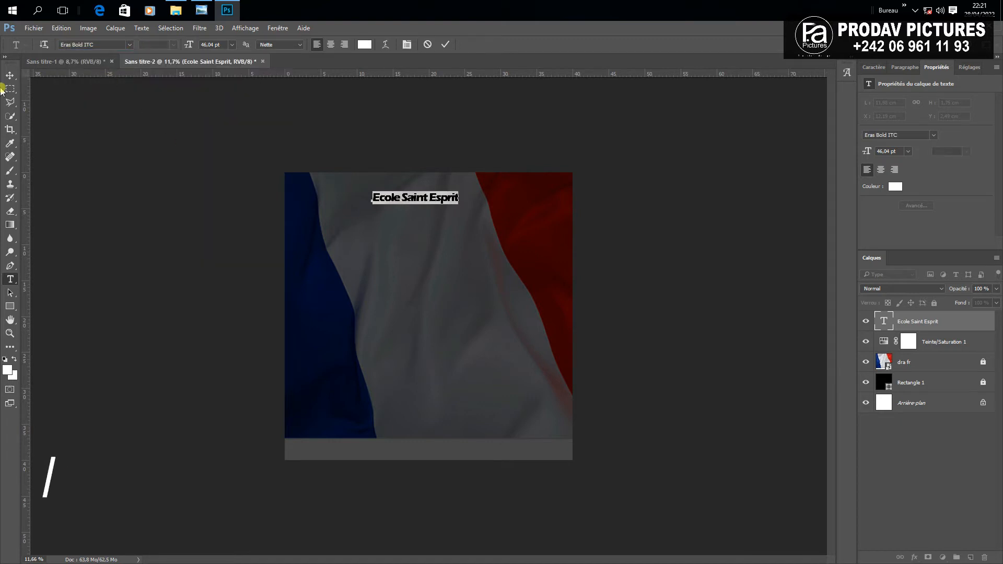
left_click(496, 216)
Set the word 'France' in Eras Medium ITC and commit the title
left_click_drag(495, 216, 459, 199)
left_click(108, 45)
type("eras")
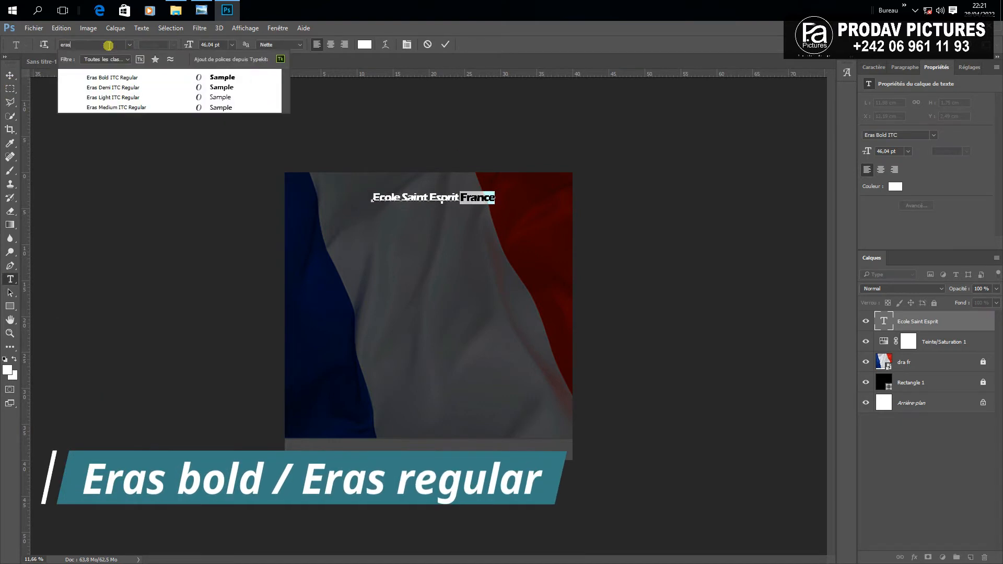
left_click(142, 108)
left_click(453, 43)
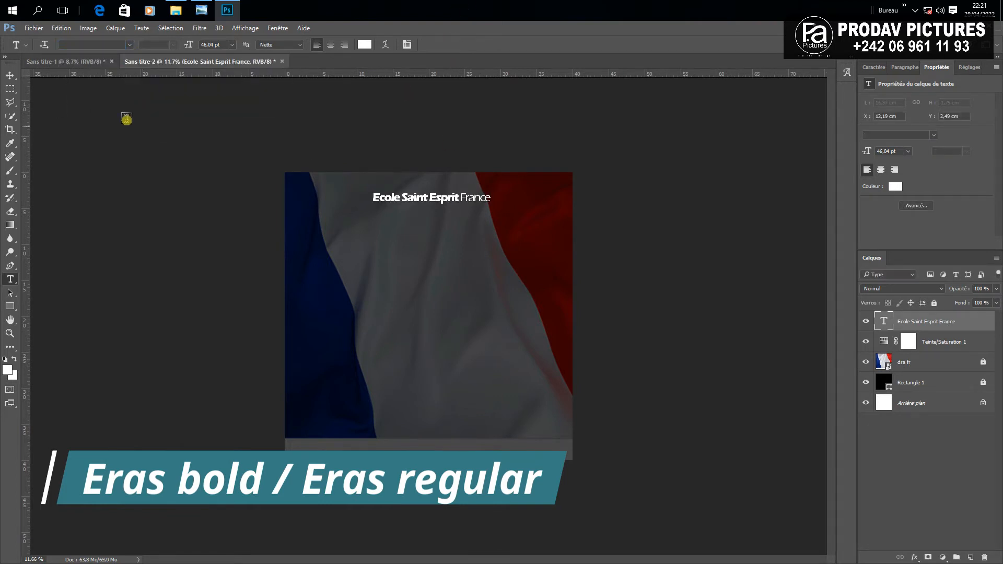
scroll(365, 109, "up", 3)
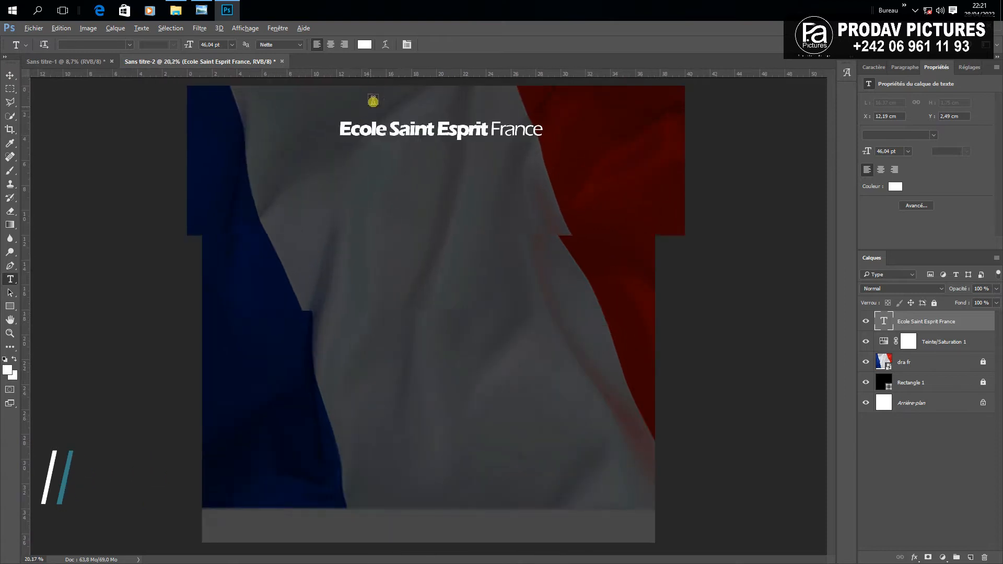
scroll(449, 152, "up", 2)
scroll(523, 195, "up", 1)
scroll(529, 198, "down", 1)
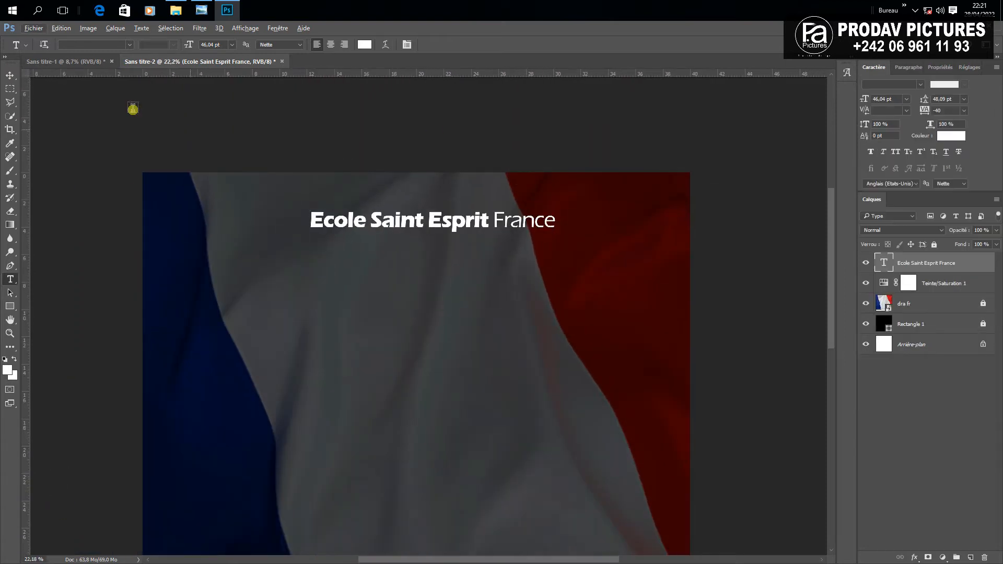
left_click(10, 75)
left_click_drag(450, 224, 450, 246)
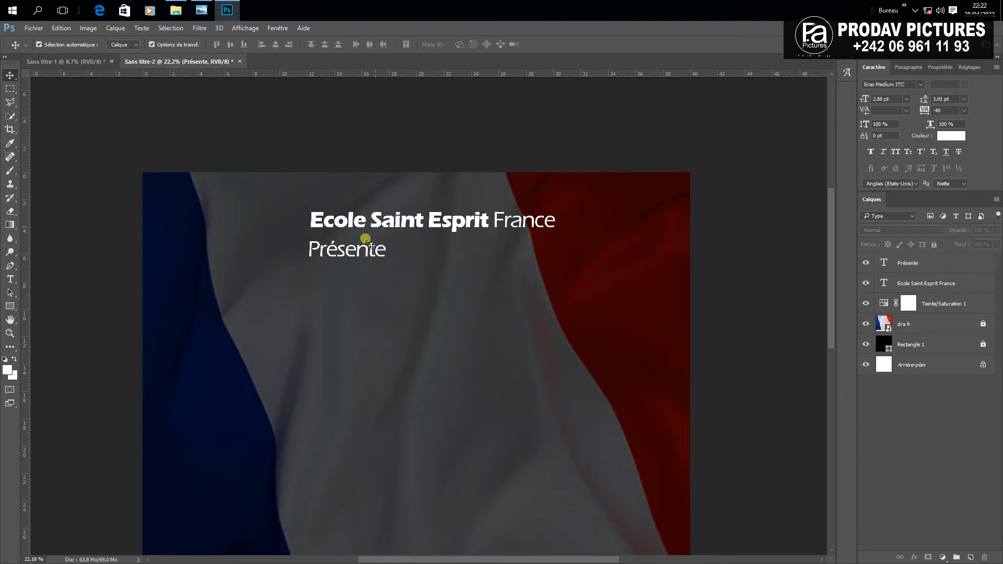
left_click_drag(366, 239, 451, 241)
left_click(523, 138)
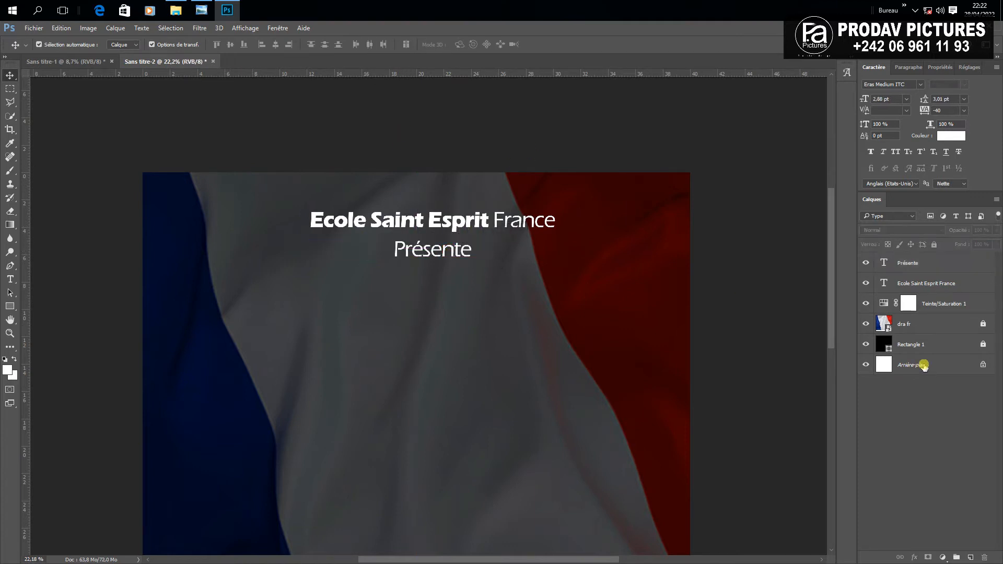
left_click(930, 364)
left_click(982, 366)
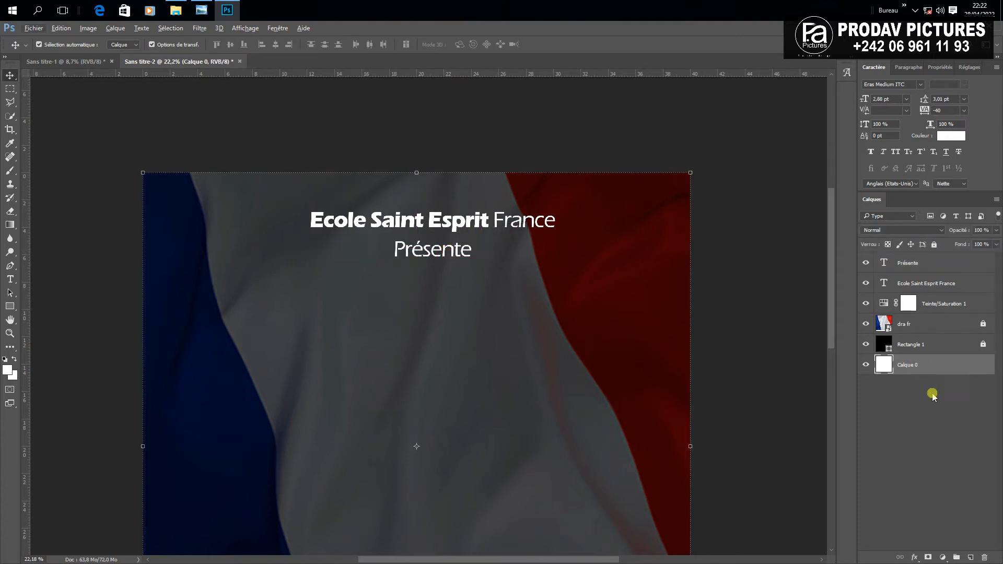
key("ctrl+minus")
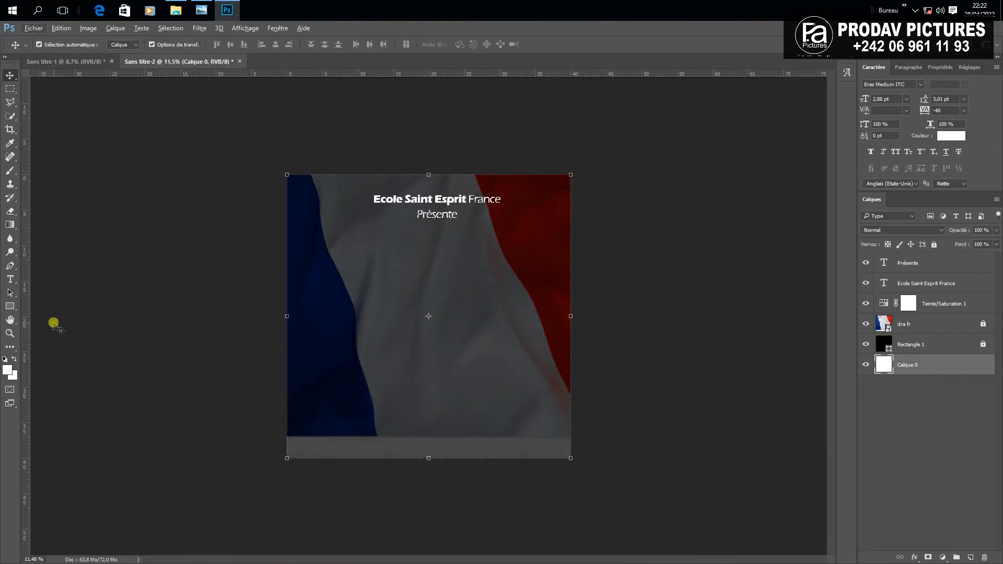
left_click_drag(34, 315, 429, 299)
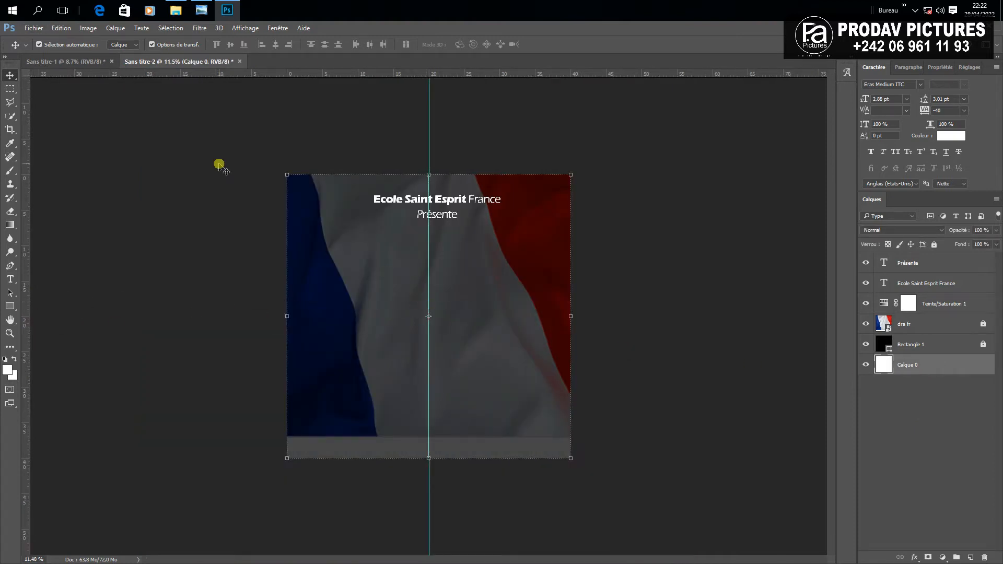
left_click(277, 27)
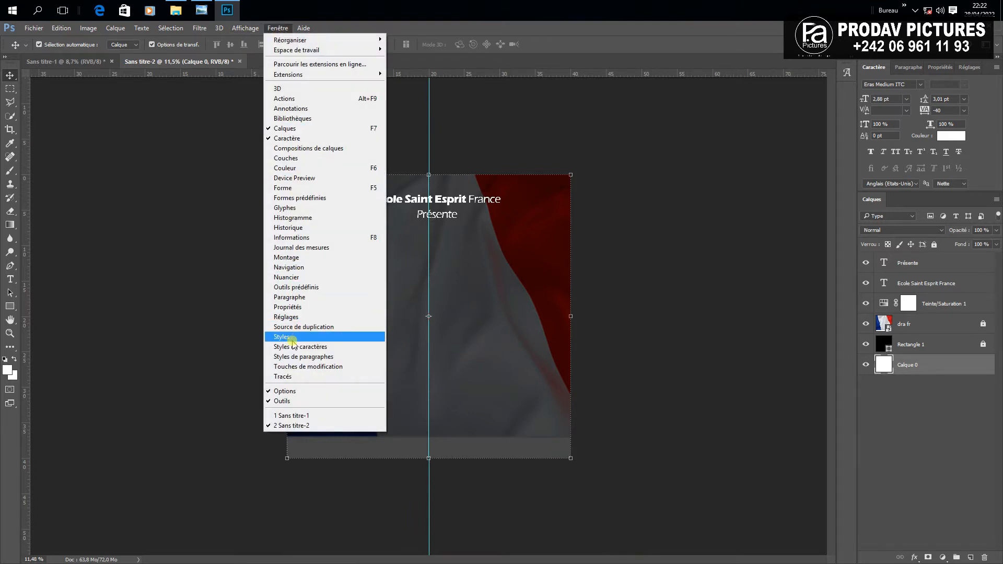
mouse_move(245, 28)
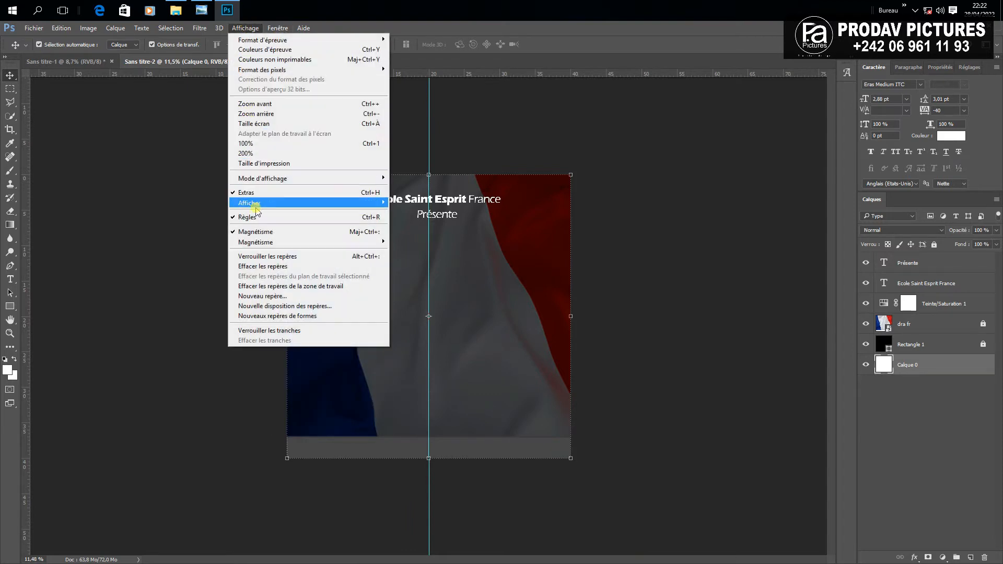
left_click(170, 198)
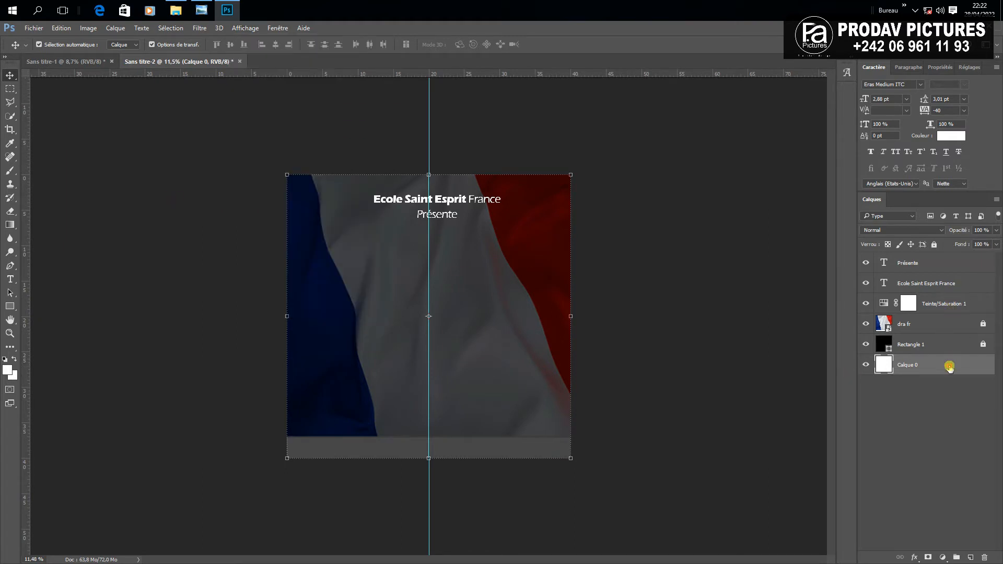
Lock Calque 0 and tuck 'Présente' under the school title, nudging it upward
left_click(934, 245)
left_click(726, 250)
scroll(433, 194, "up", 5)
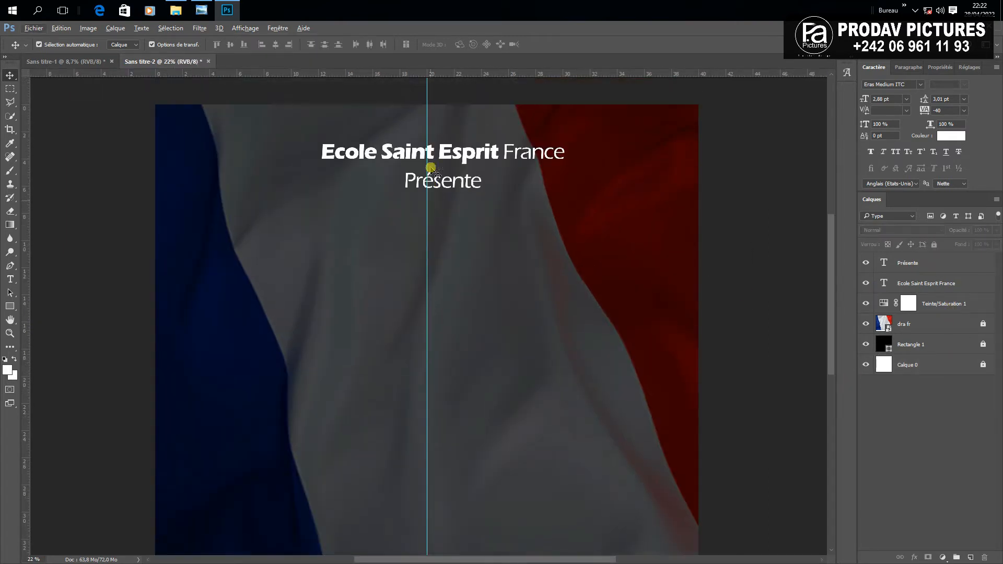
scroll(435, 218, "up", 3)
left_click(426, 266)
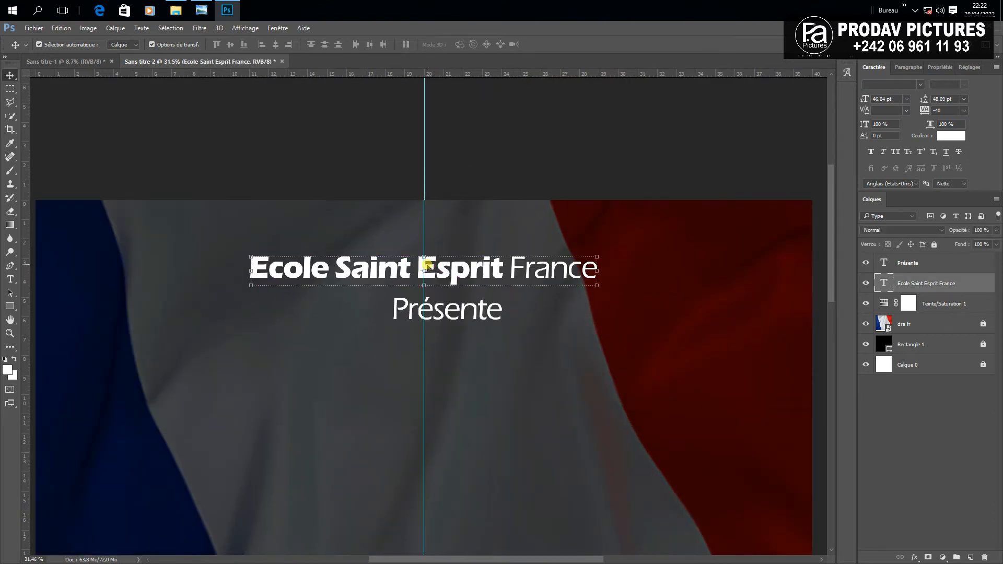
left_click_drag(460, 310, 438, 312)
key("shift+Up")
key("shift+Up")
key("shift+Up")
key("shift+Up")
key("shift+Up")
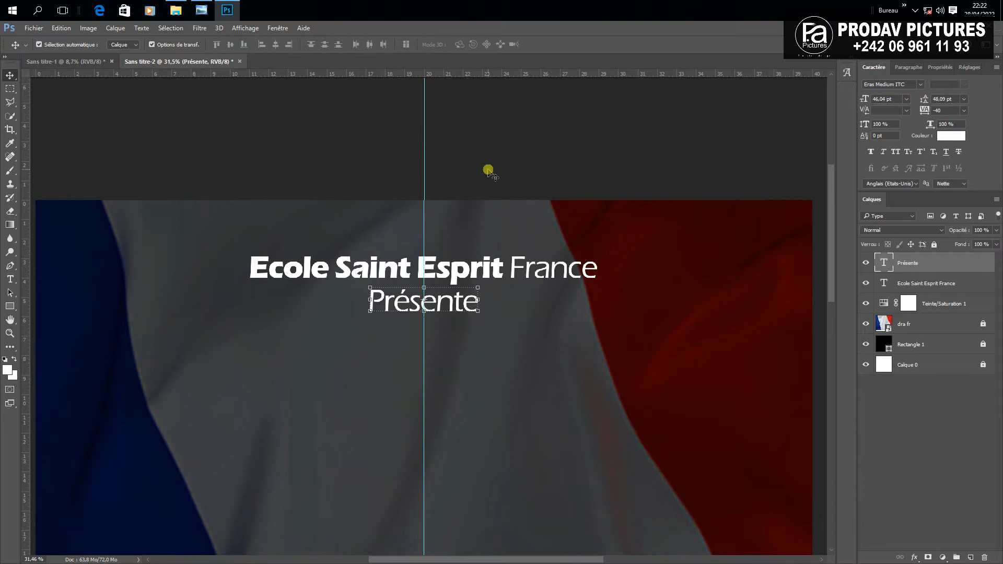
left_click(488, 171)
Draw thin white rectangle lines beside 'Présente' with the Rectangle tool
left_click(10, 306)
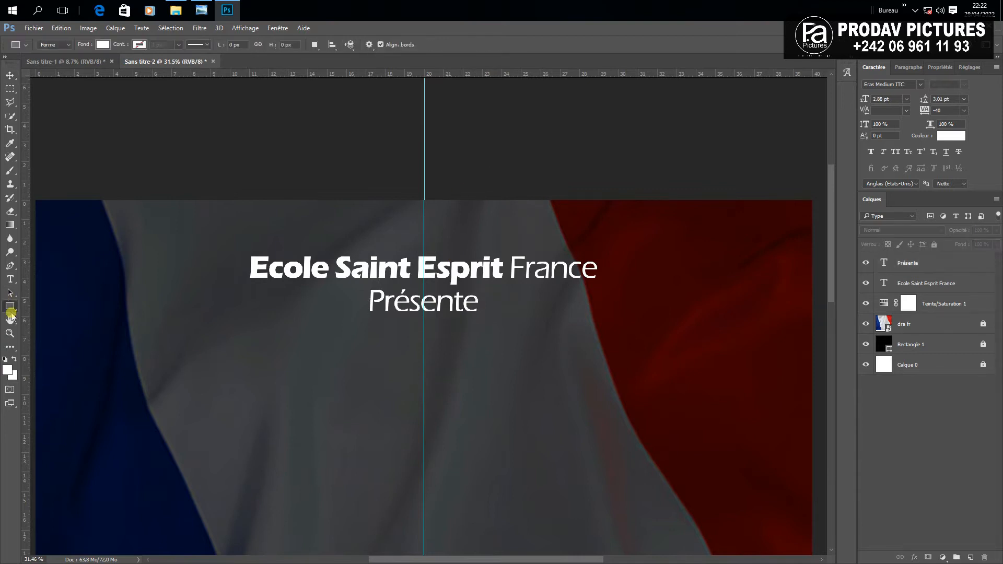
scroll(381, 312, "up", 1)
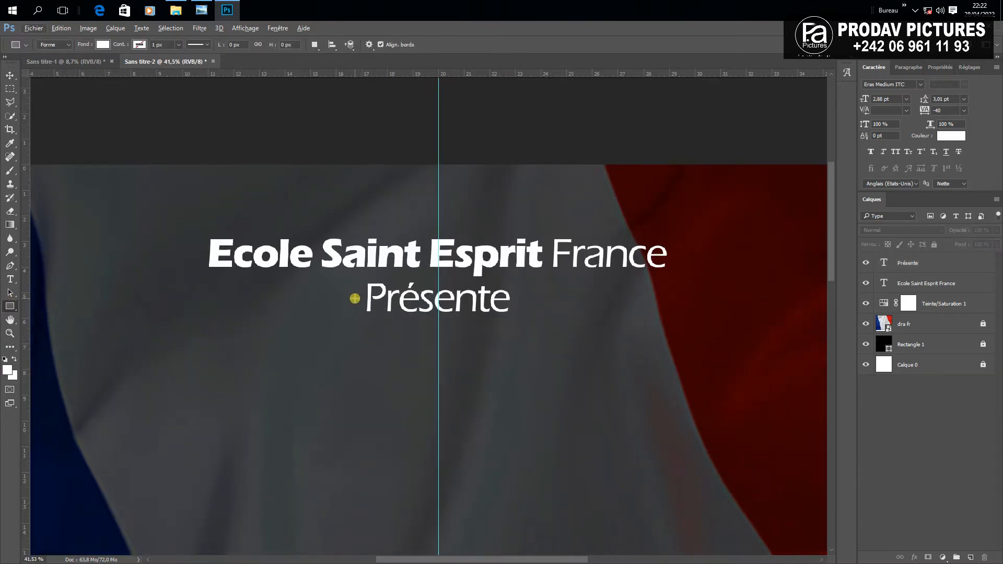
left_click_drag(355, 298, 336, 298)
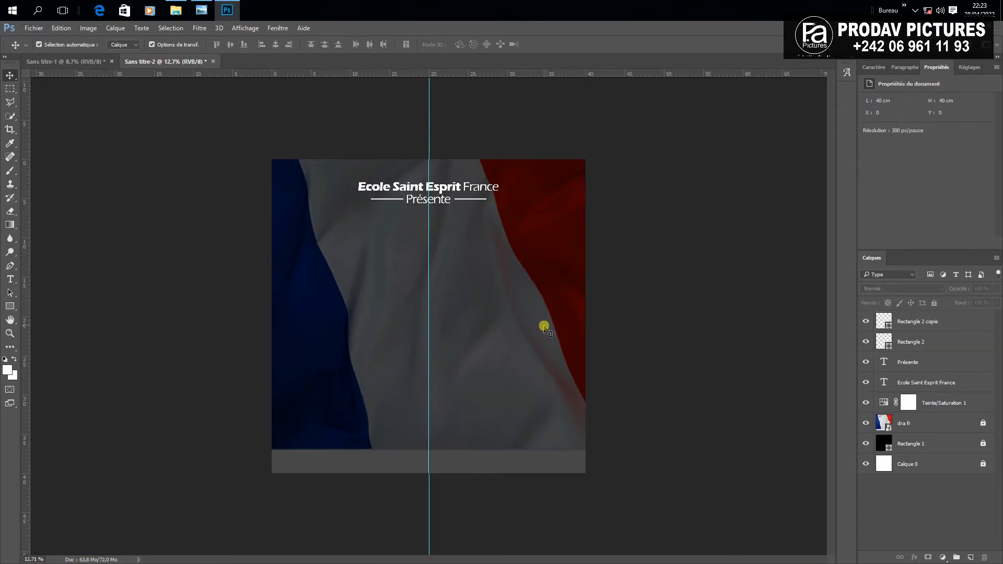
scroll(543, 326, "down", 1)
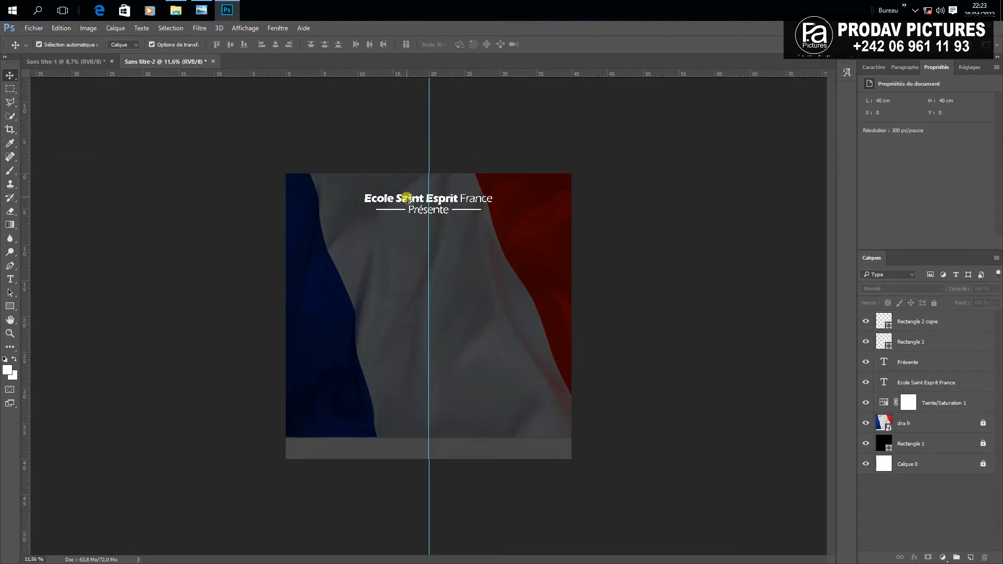
Duplicate the school title lower down, retype it as 'Temps', and enlarge it
left_click_drag(411, 202, 378, 250)
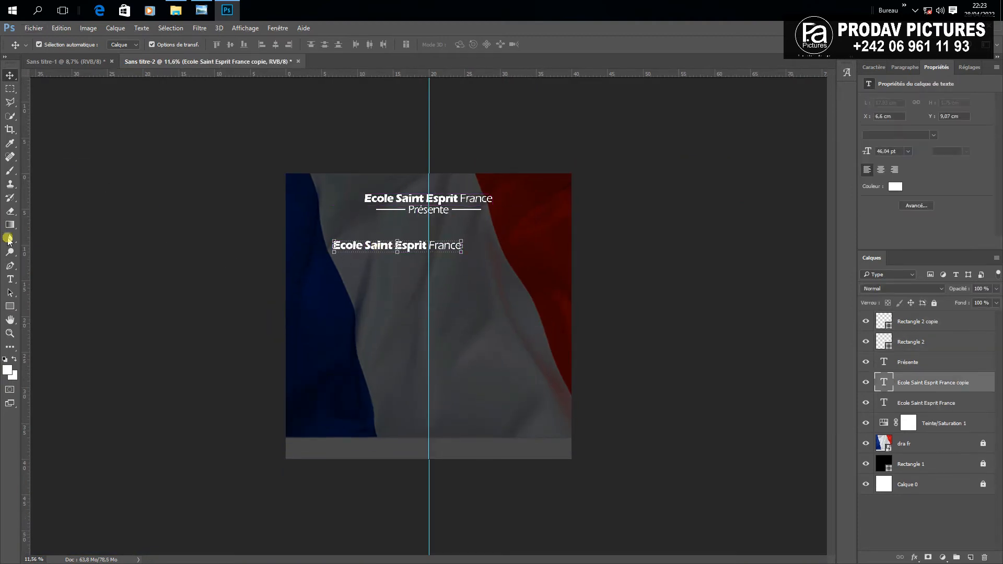
left_click(10, 279)
left_click(405, 251)
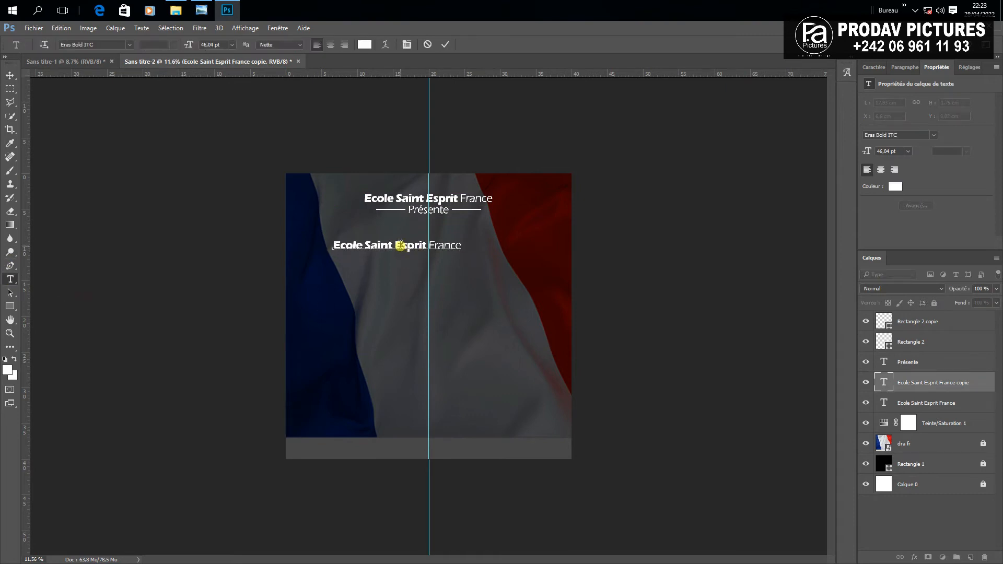
key("ctrl+a")
type("Temps")
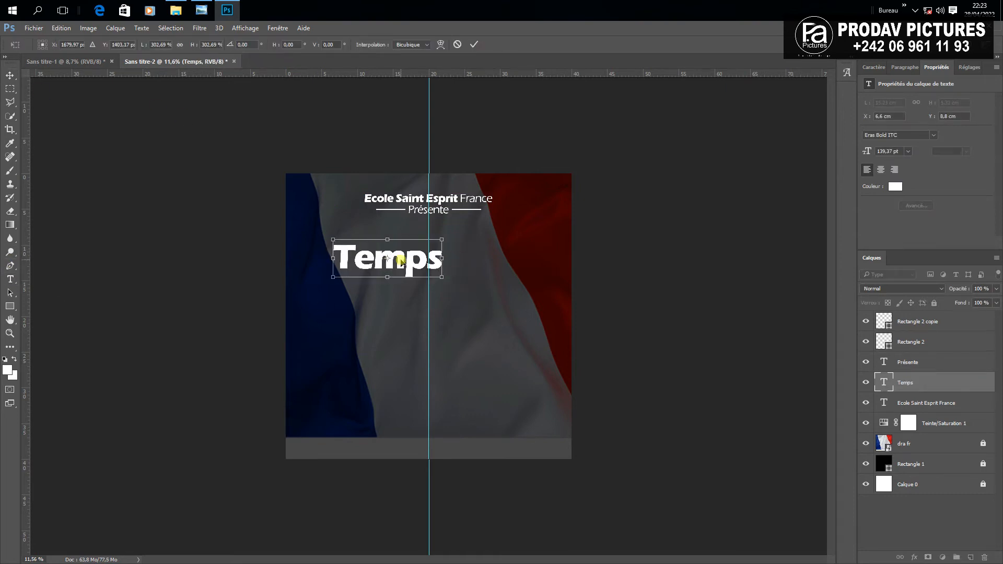
left_click_drag(400, 261, 399, 253)
key("Return")
left_click(732, 297)
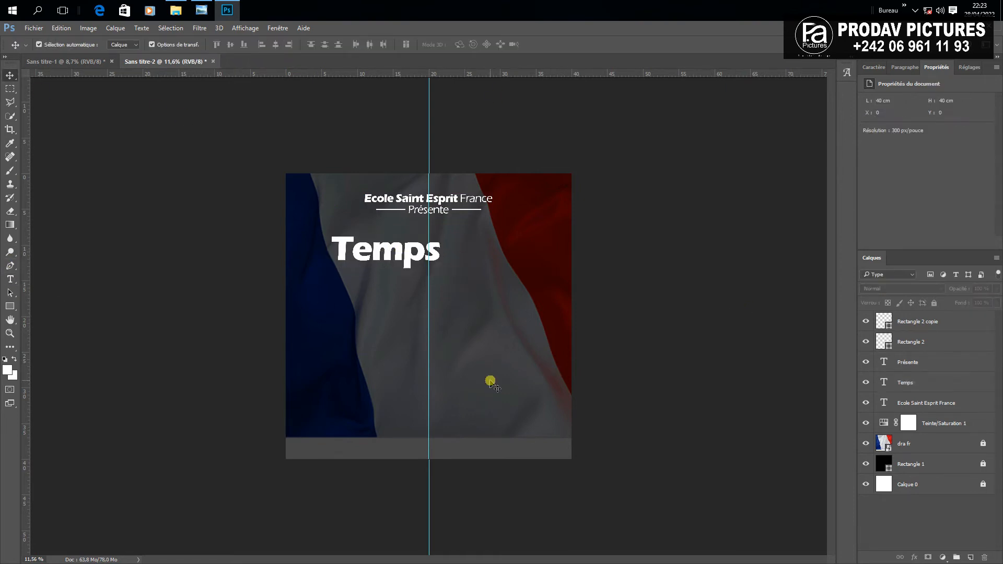
scroll(489, 381, "up", 3)
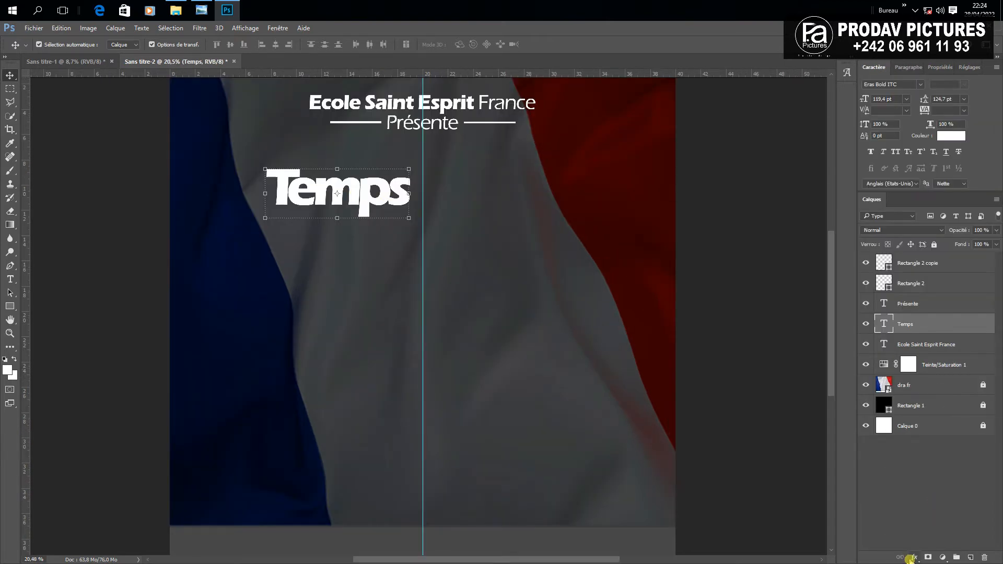
Add a Gradient Overlay to Temps with a white gradient, editing its left colour stop
left_click(911, 560)
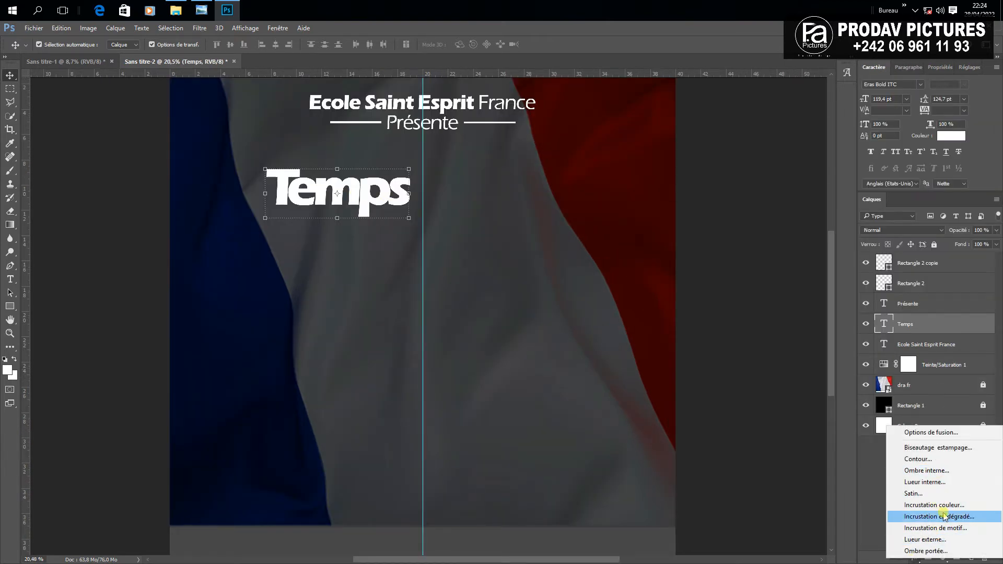
left_click(906, 516)
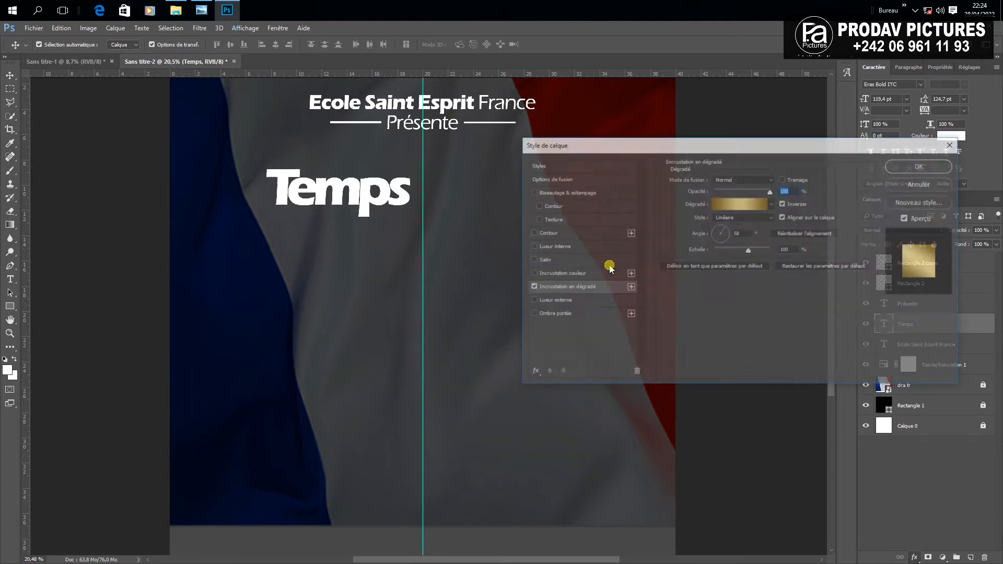
left_click(738, 203)
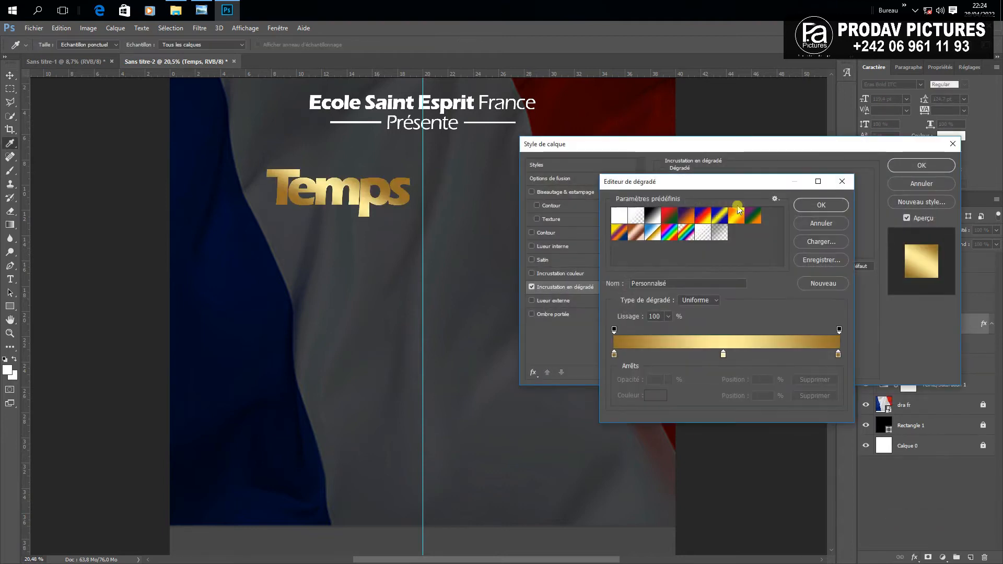
left_click(635, 215)
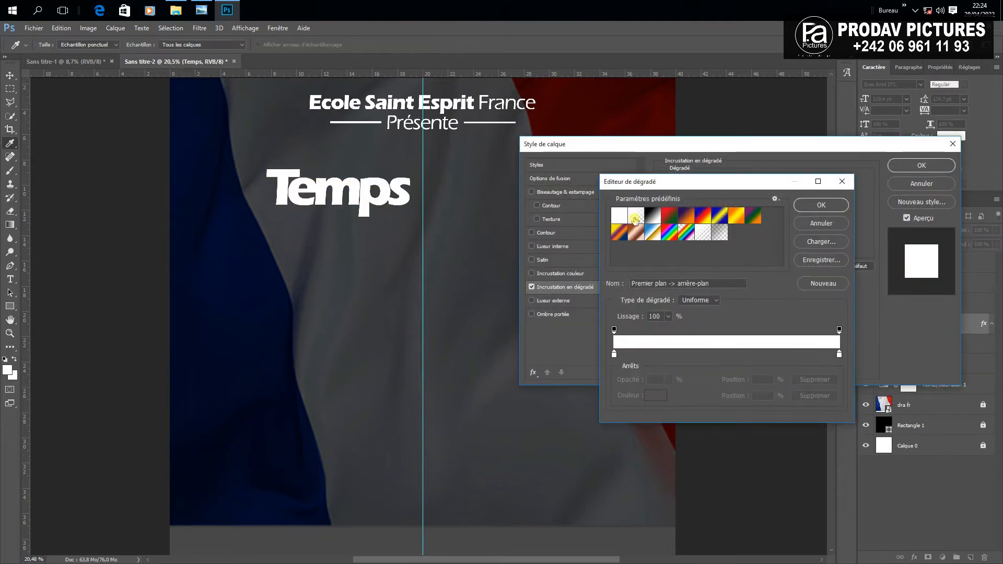
left_click(833, 211)
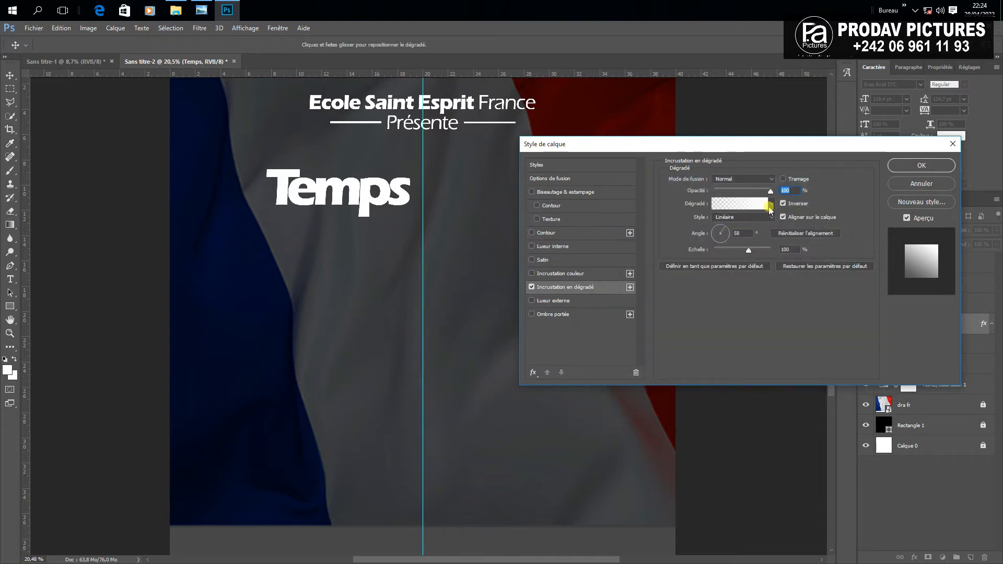
left_click(770, 209)
left_click(690, 225)
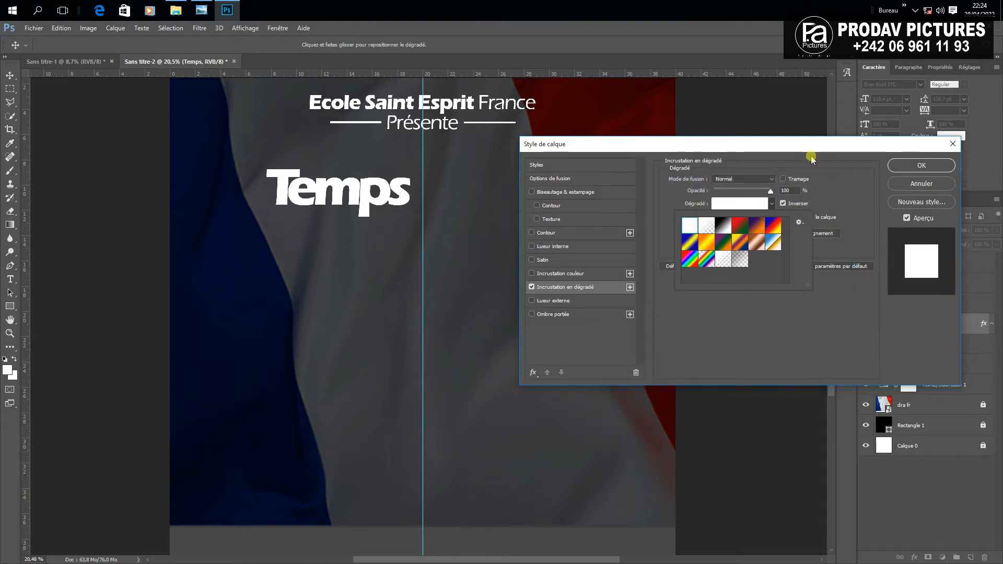
left_click(805, 167)
left_click(745, 205)
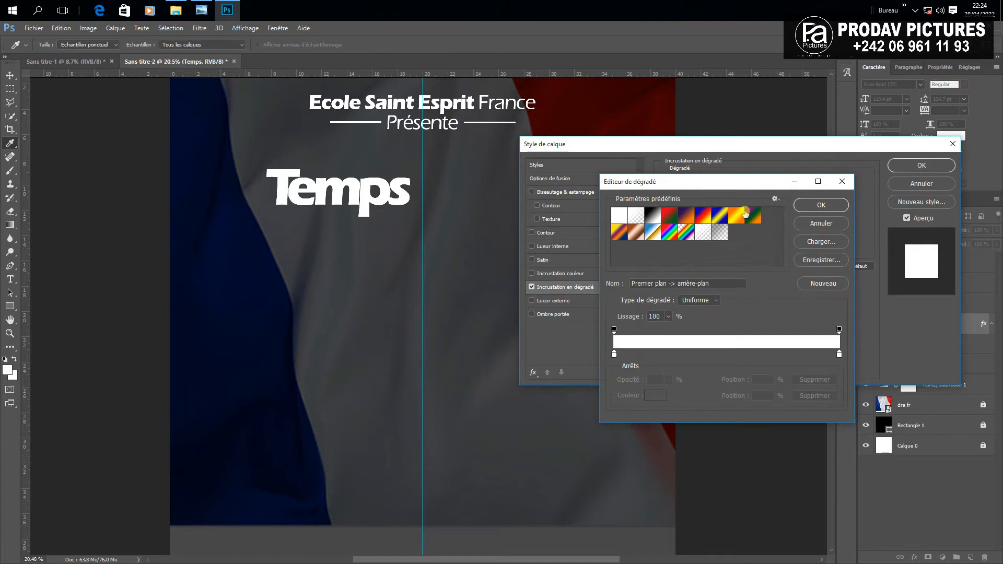
left_click(615, 354)
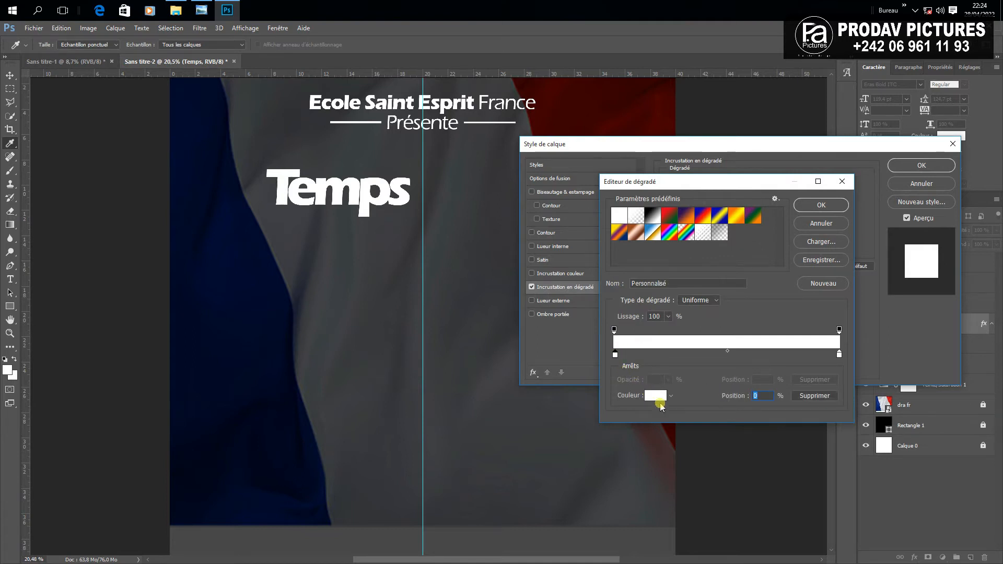
Set the gradient's left colour stop to brown #7a5c2b
left_click(653, 396)
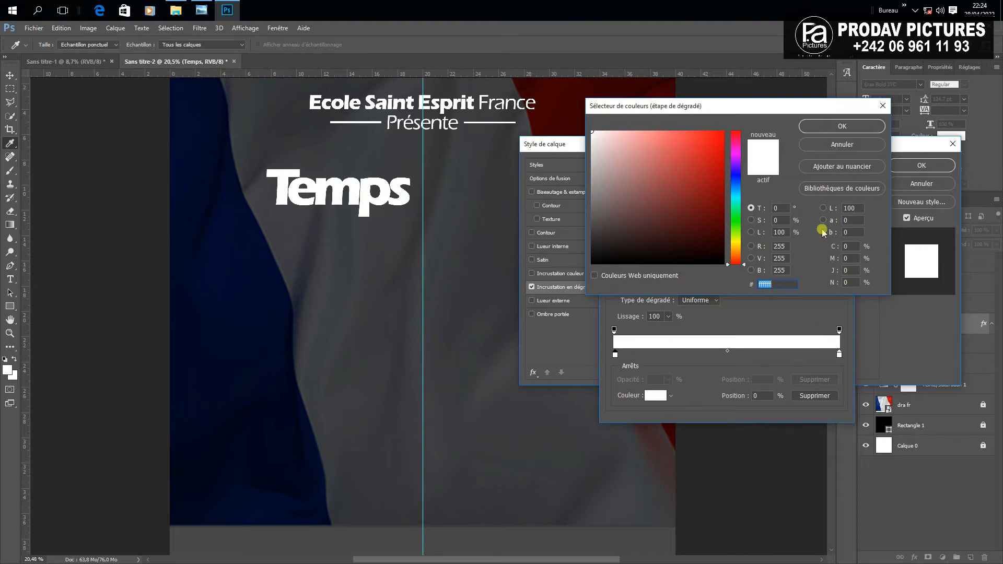
type("7")
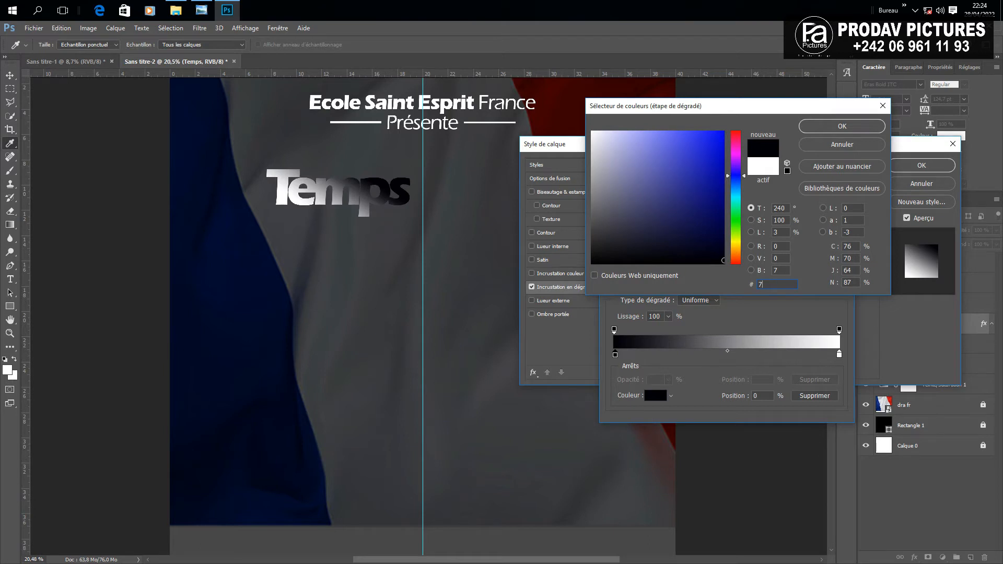
type("a")
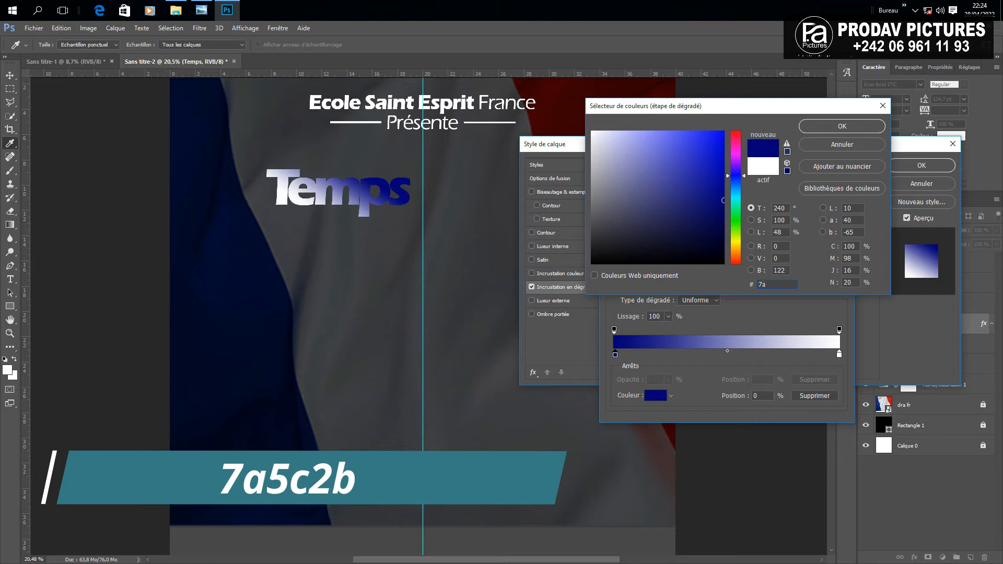
type("5")
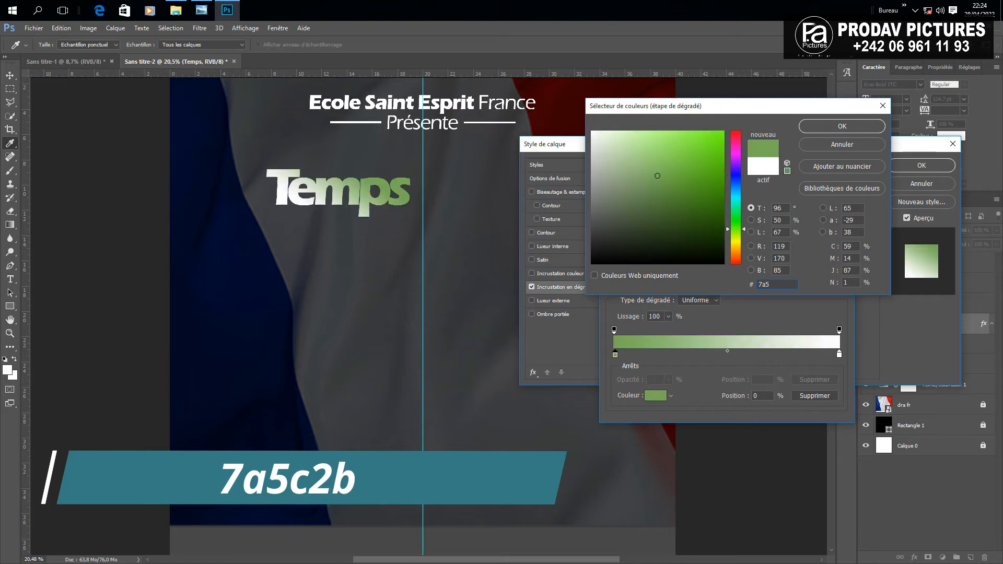
type("c2b")
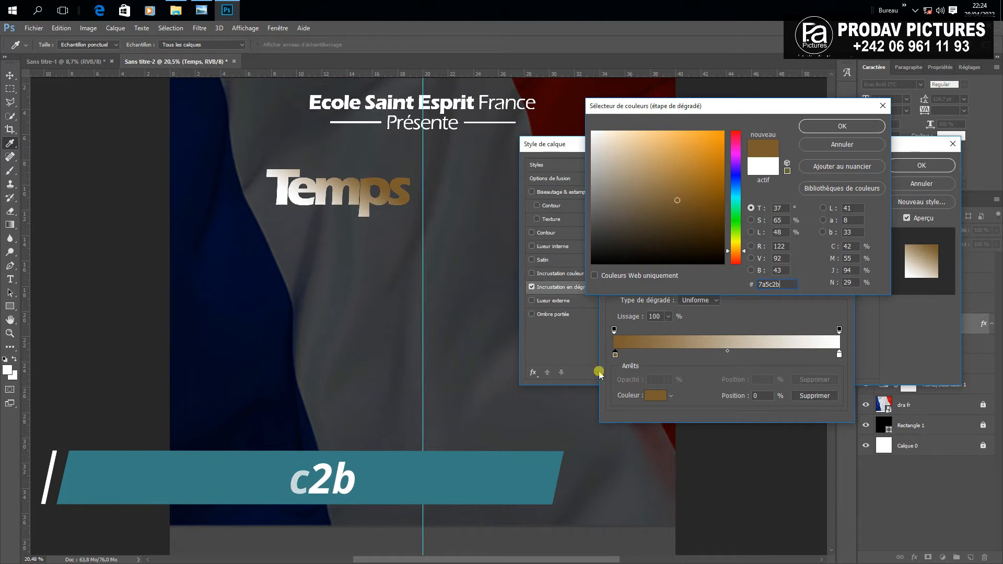
left_click(607, 354)
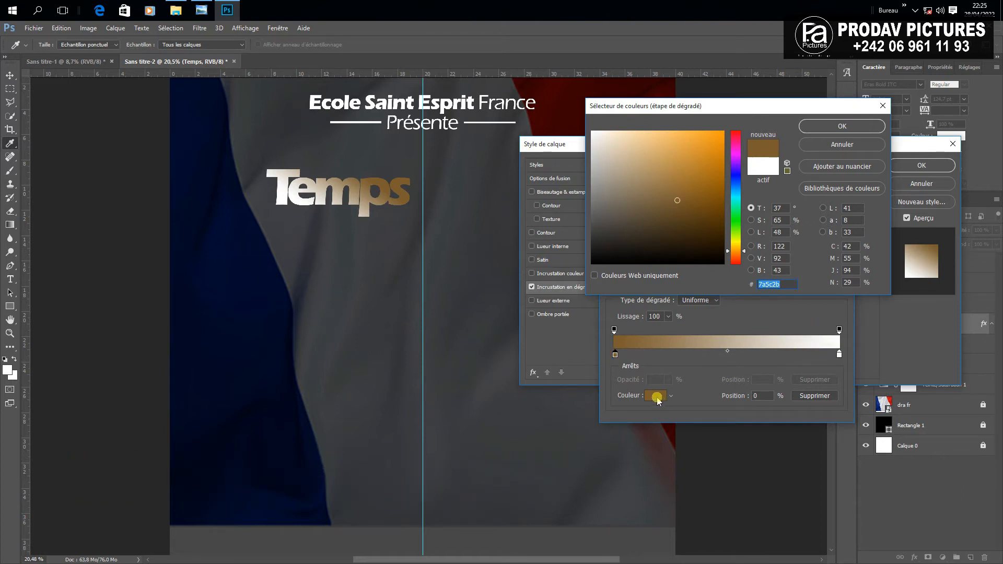
left_click(839, 356)
left_click(842, 127)
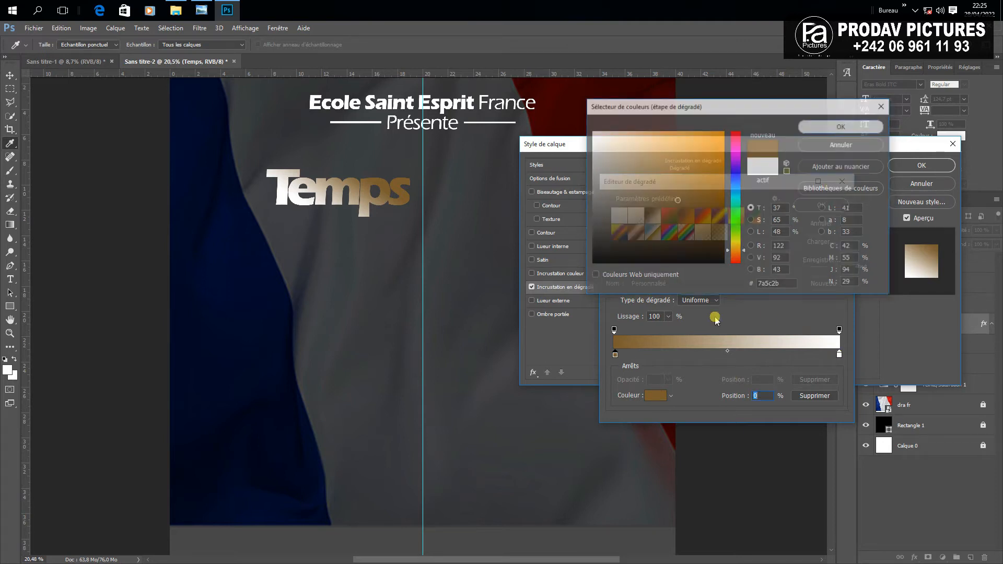
left_click(656, 395)
key("ctrl+c")
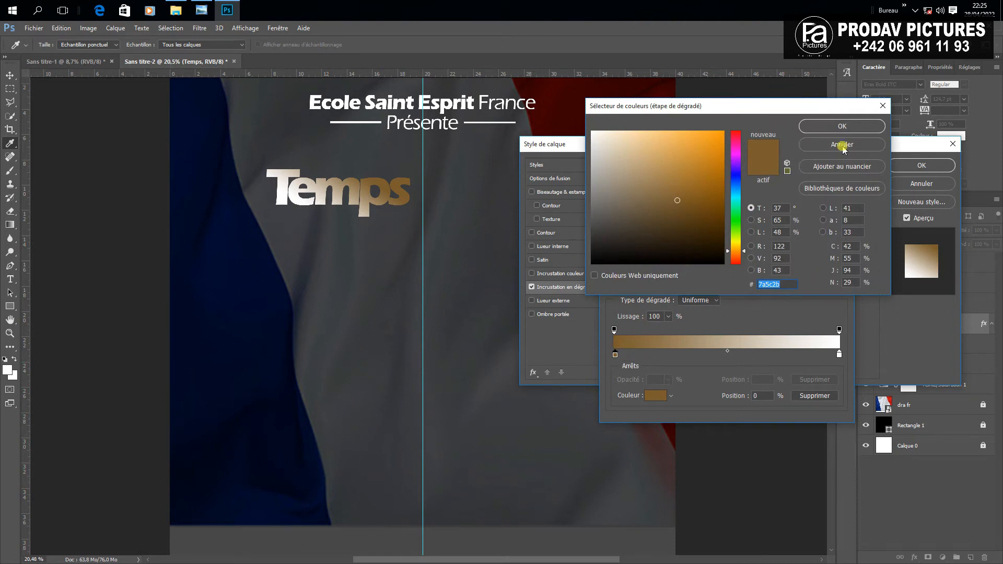
left_click(842, 128)
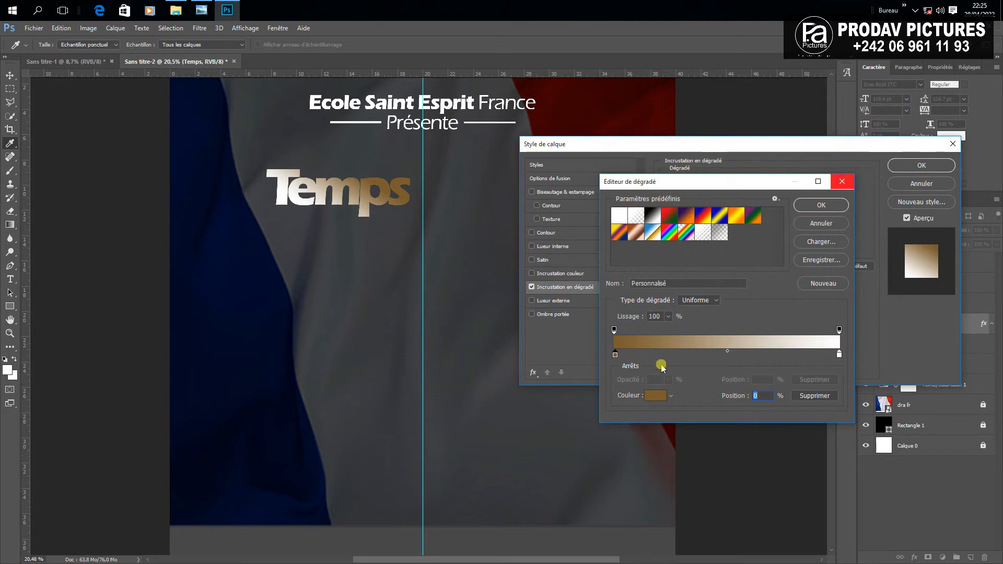
left_click(651, 398)
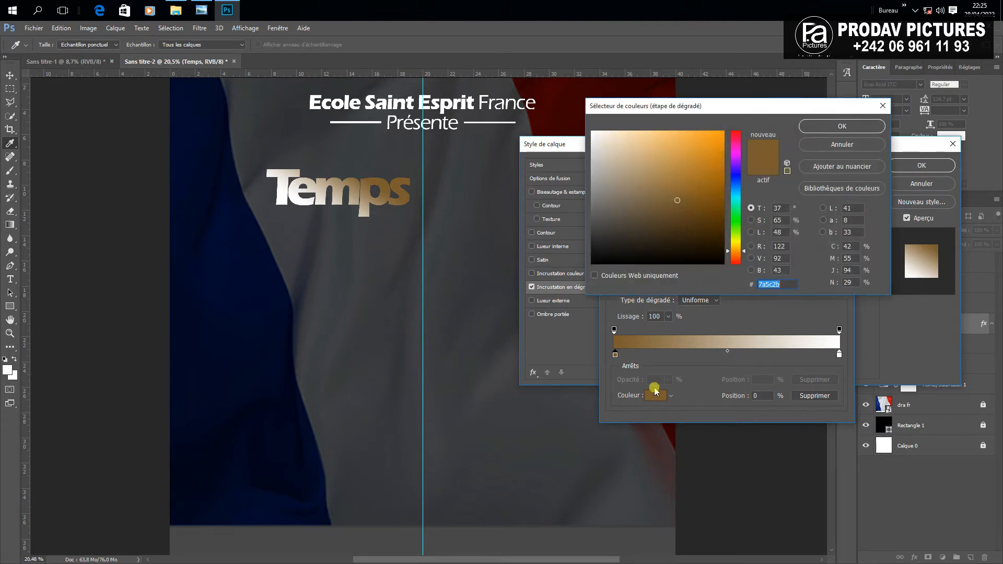
left_click(835, 126)
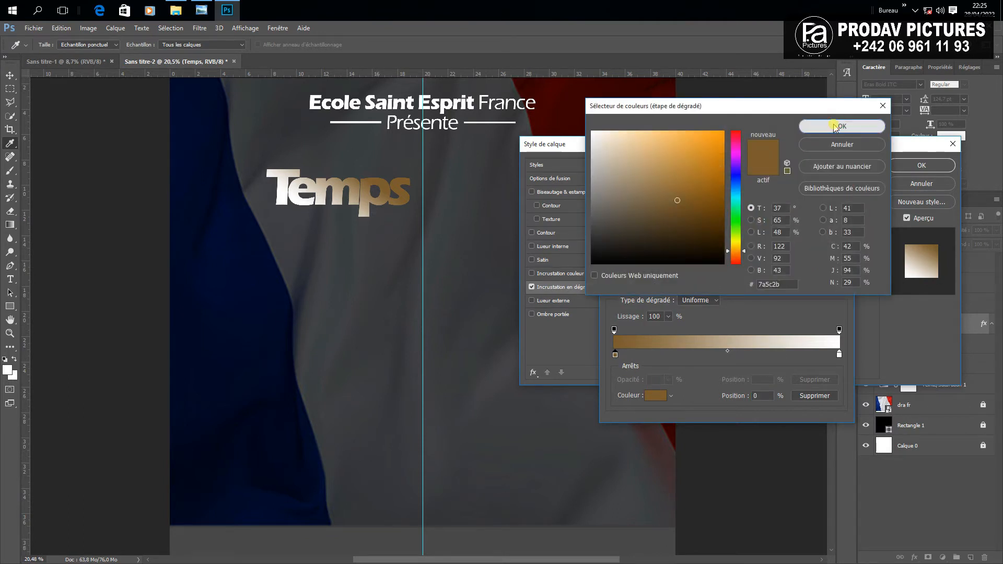
Set the right end stop to the same brown 7a5c2b and accept the gradient
left_click(839, 355)
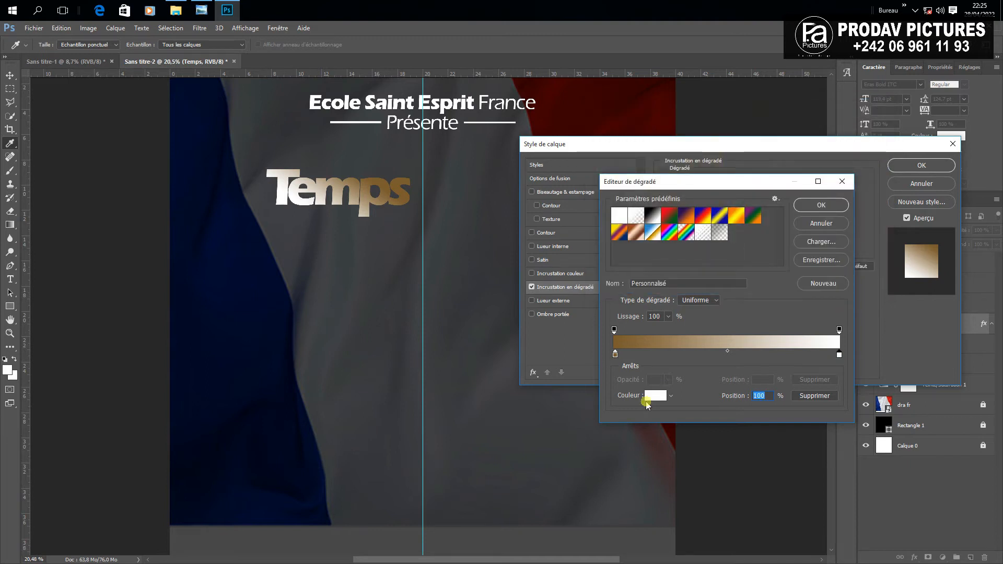
left_click(655, 396)
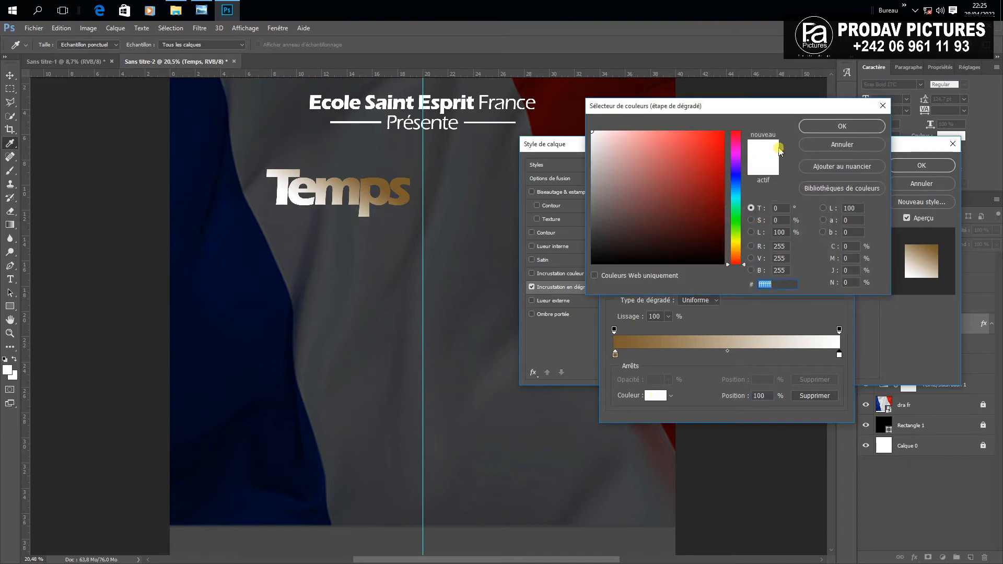
key("ctrl+v")
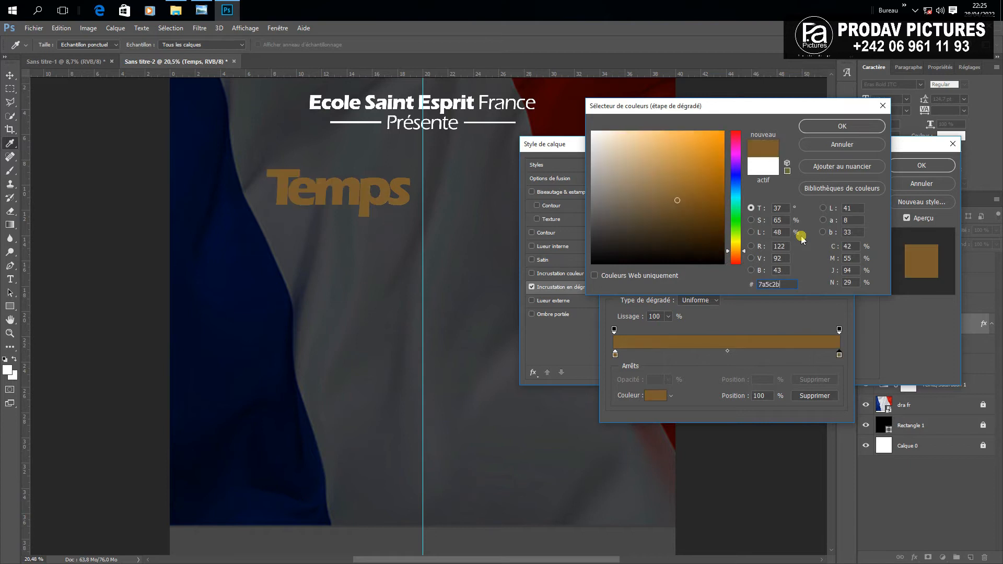
left_click(856, 126)
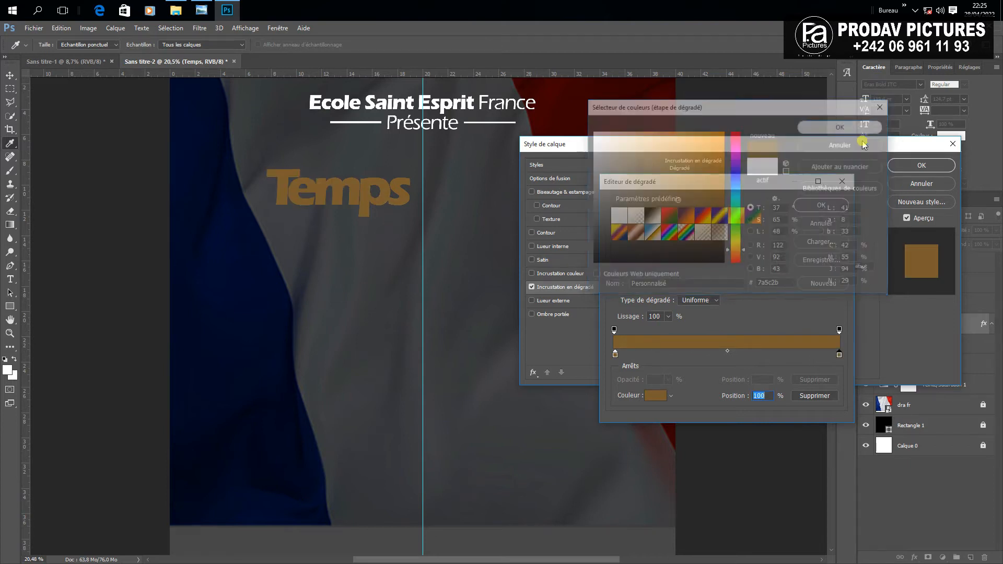
left_click(824, 205)
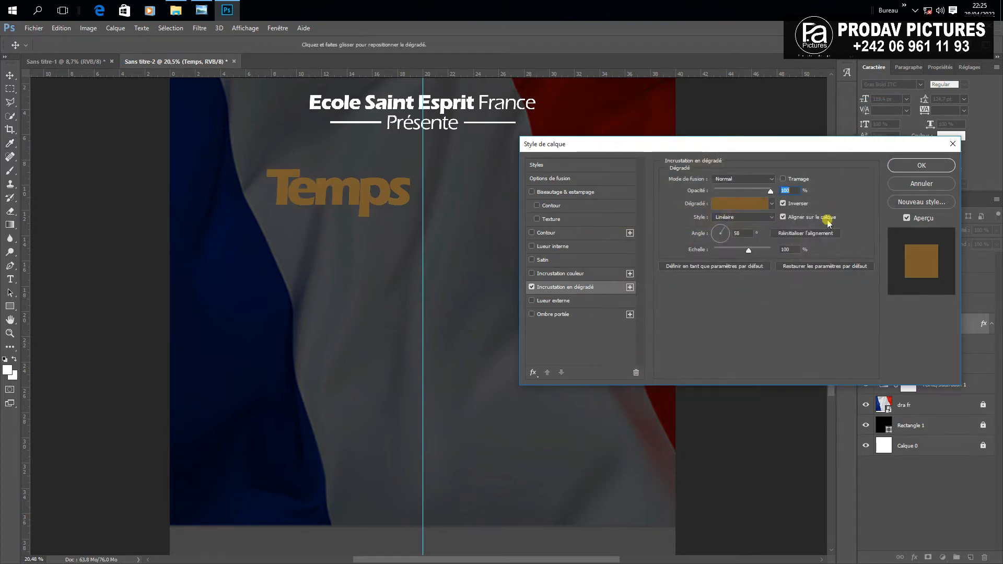
left_click(744, 204)
Add a middle stop at 51% coloured pale gold #fff6bc, giving a brown-gold-brown gradient
left_click(726, 355)
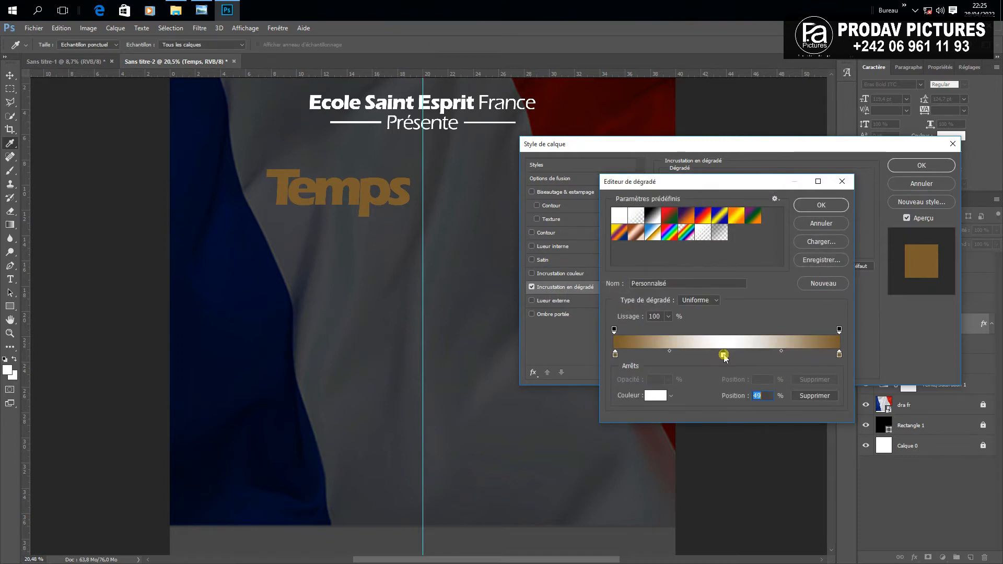
left_click(653, 395)
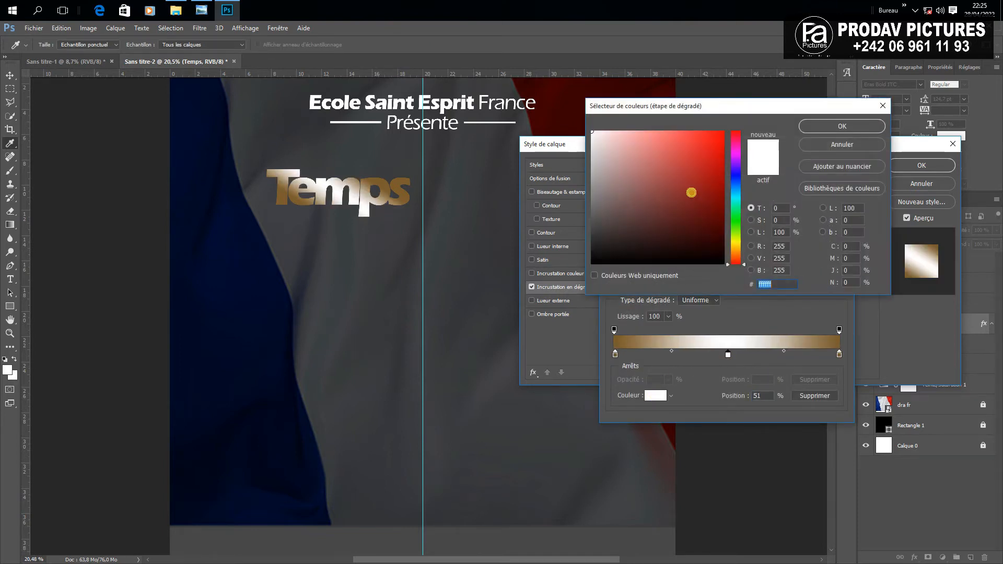
left_click(735, 246)
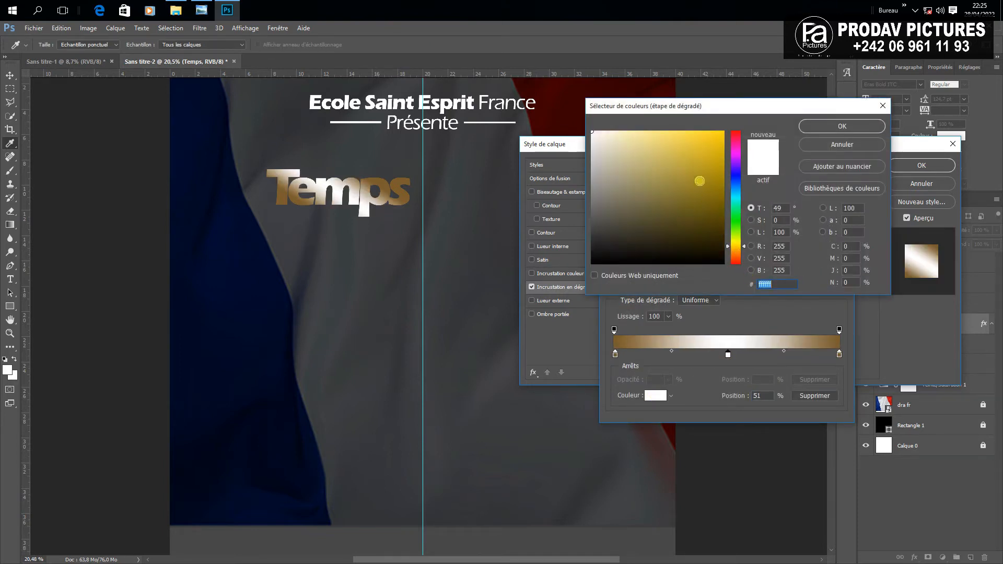
left_click_drag(700, 180, 649, 116)
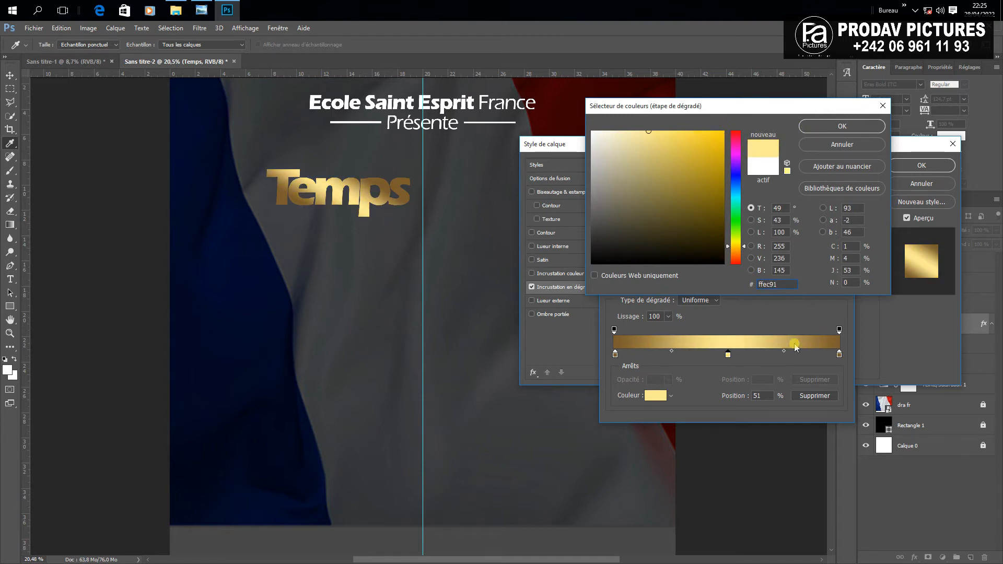
left_click_drag(786, 280, 755, 285)
type("fff")
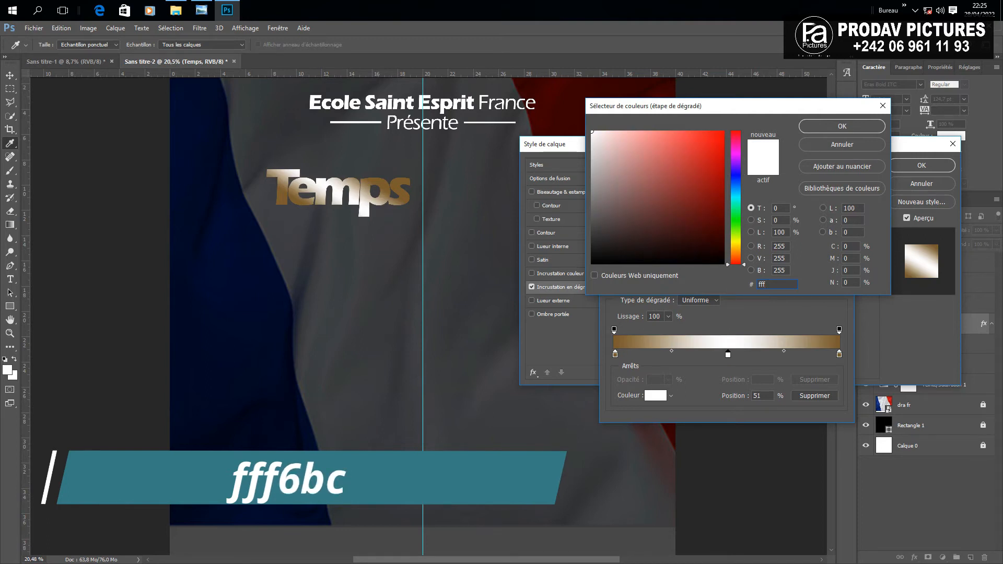
type("6b")
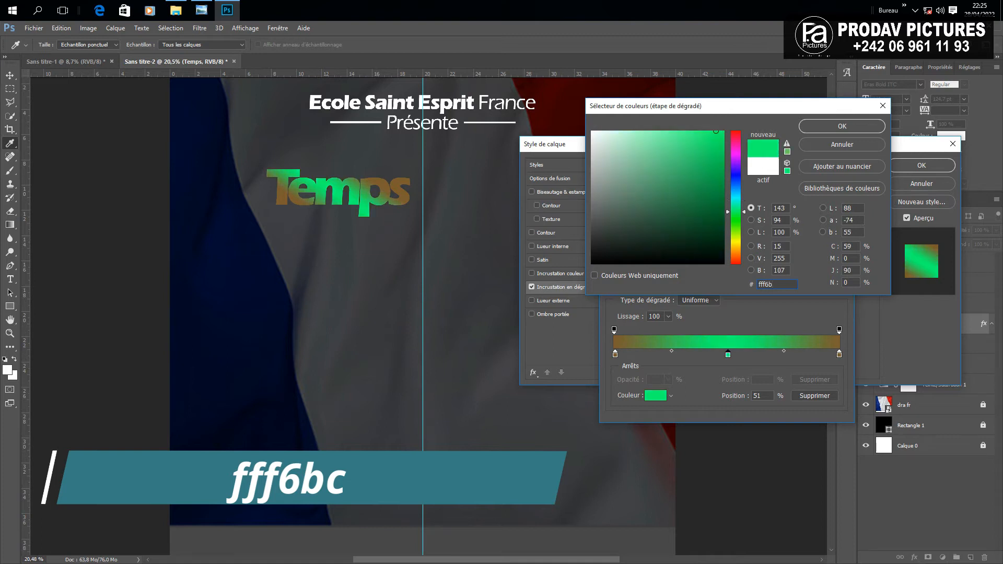
type("c")
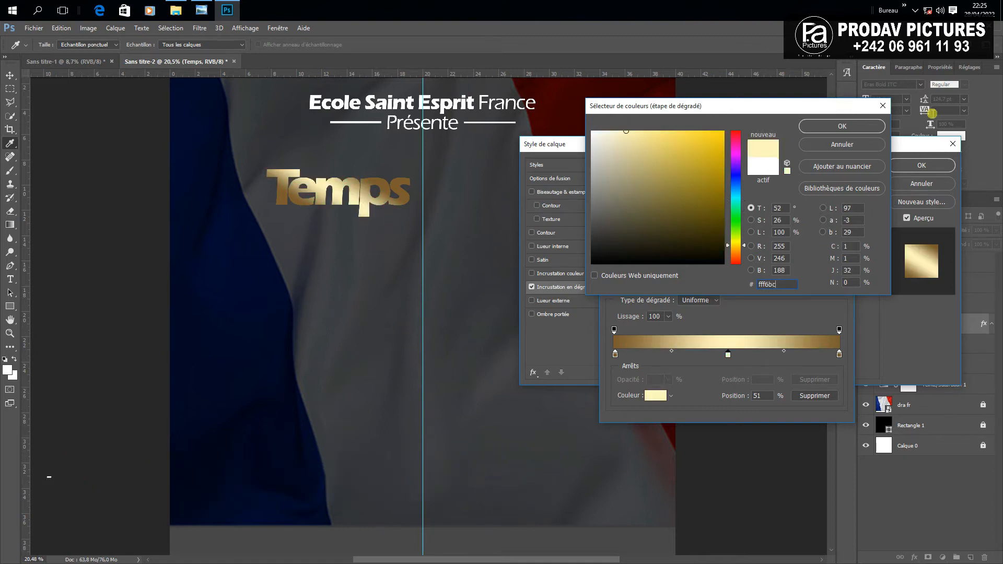
left_click(869, 128)
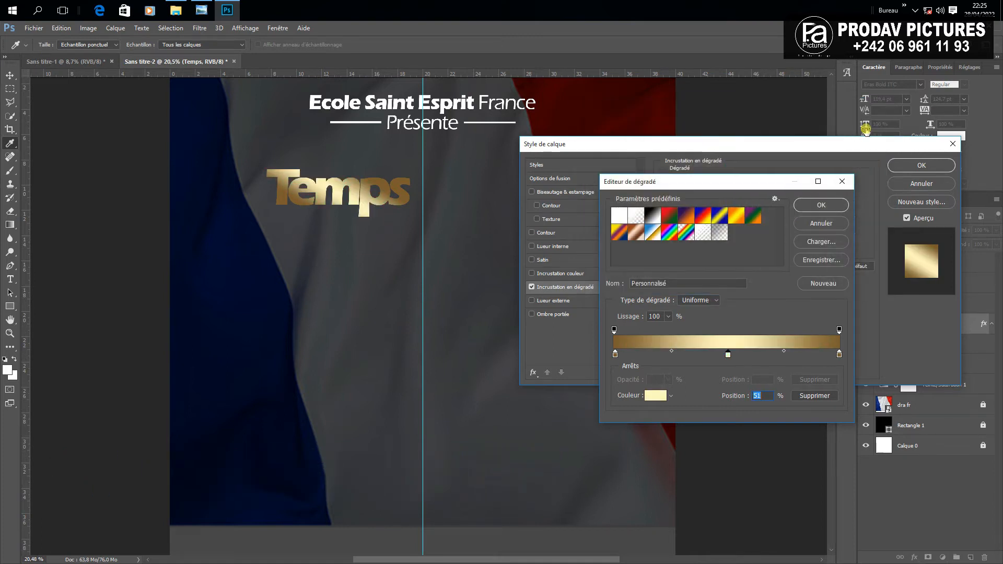
left_click(811, 210)
Rotate the Temps gradient overlay to a 0° angle and set its scale to about 116%
mouse_move(719, 232)
left_mouse_down()
mouse_move(723, 219)
mouse_move(723, 245)
mouse_move(720, 223)
left_mouse_up()
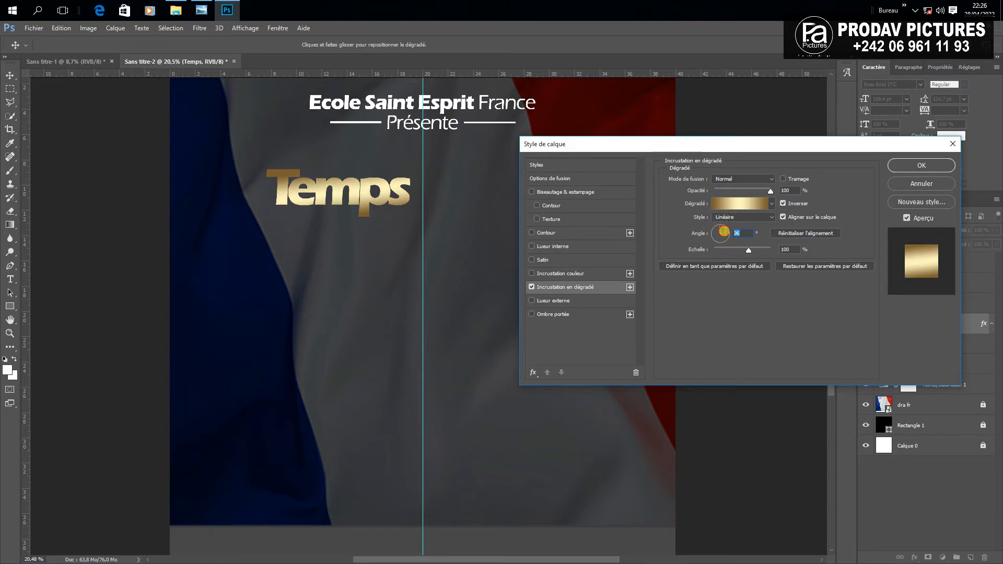
type("90")
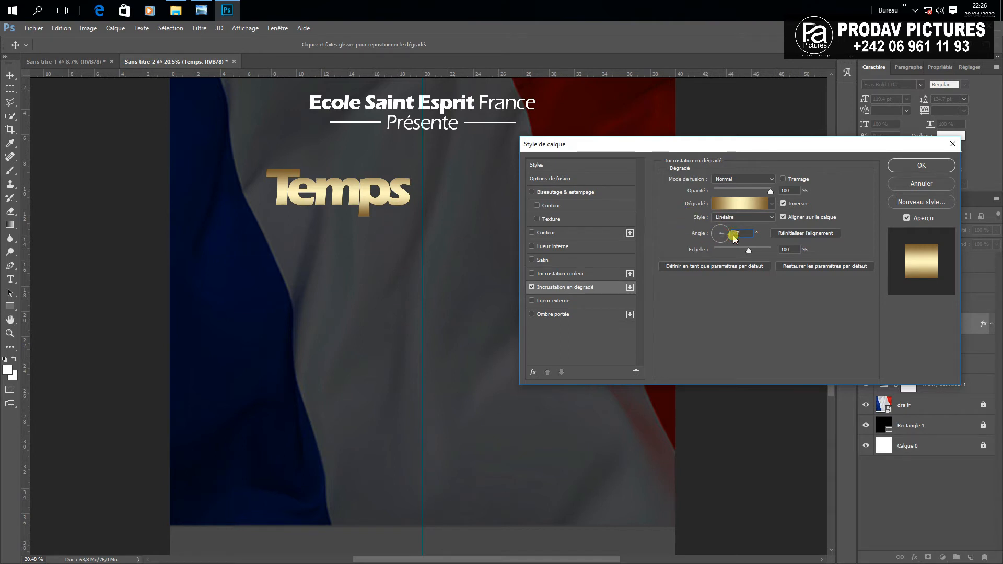
left_click_drag(736, 234, 736, 233)
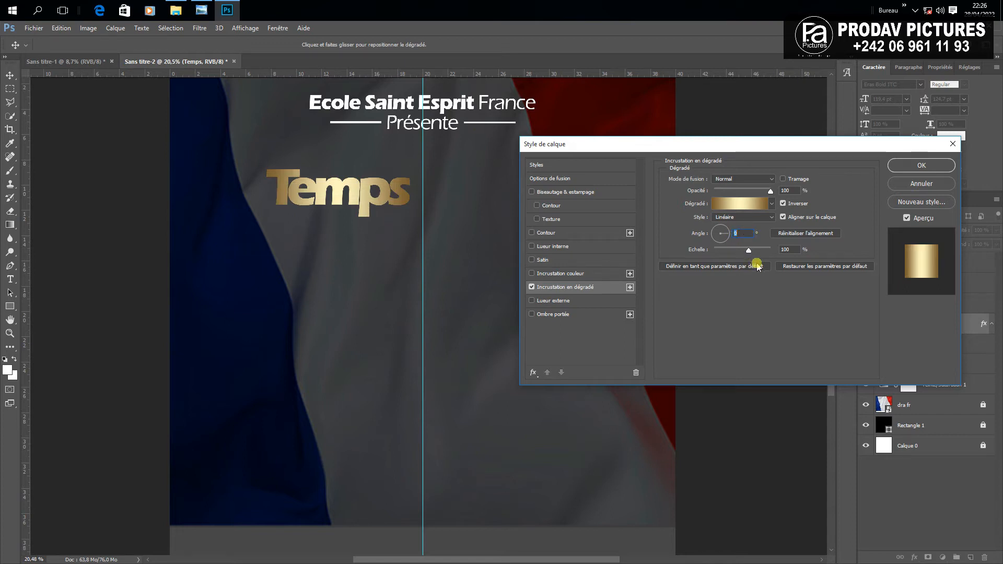
left_click_drag(748, 250, 776, 257)
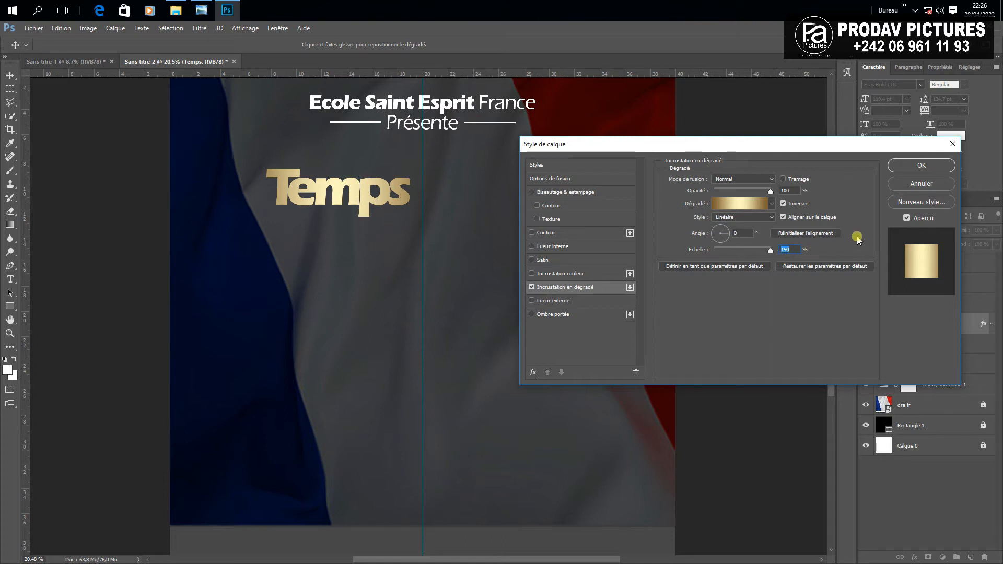
mouse_move(772, 251)
left_mouse_down()
mouse_move(739, 259)
mouse_move(756, 262)
left_mouse_up()
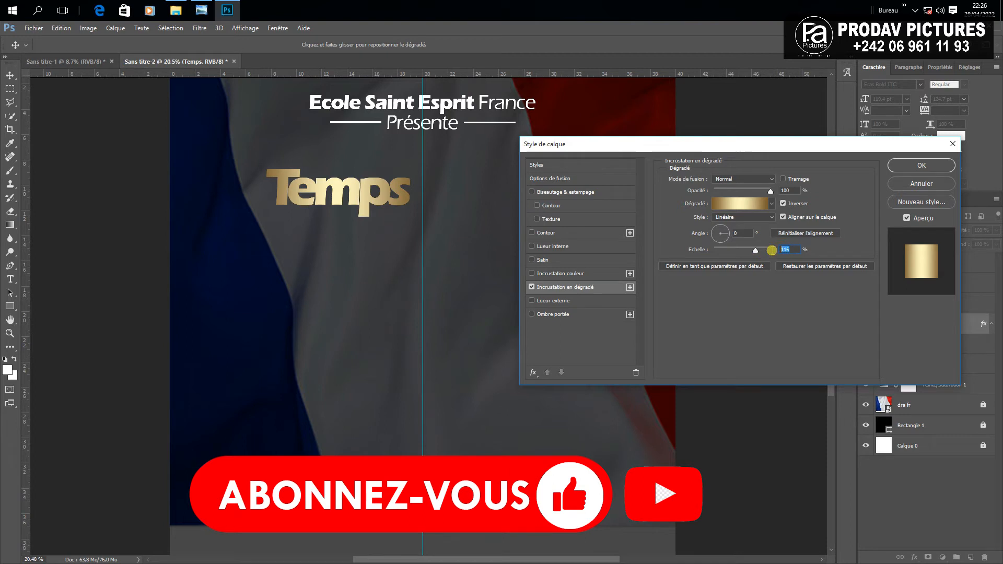
Apply the gold gradient to Temps and duplicate the school title line below it
left_click(902, 169)
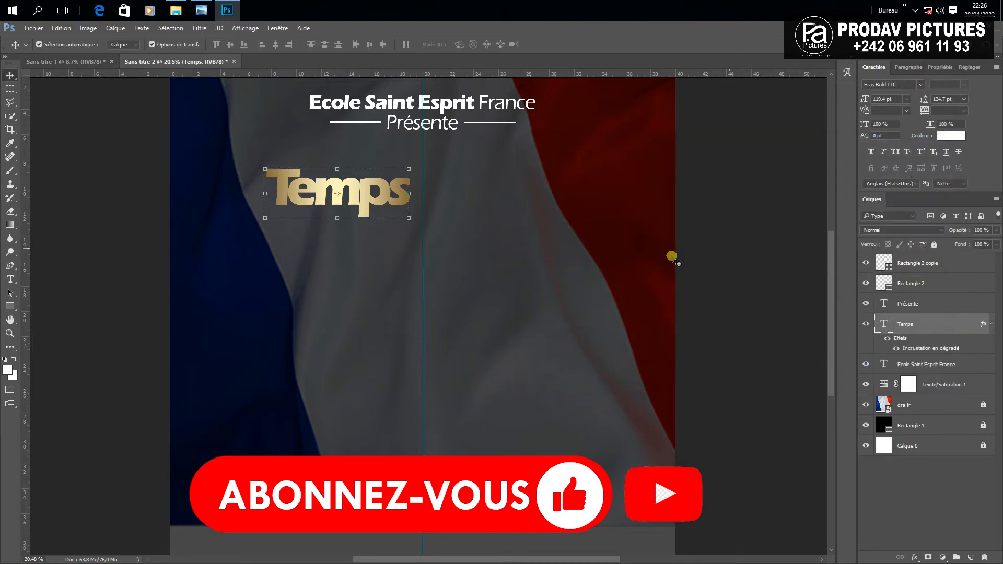
left_click(723, 246)
scroll(405, 147, "down", 1)
left_click(405, 147)
left_click_drag(405, 147, 394, 262)
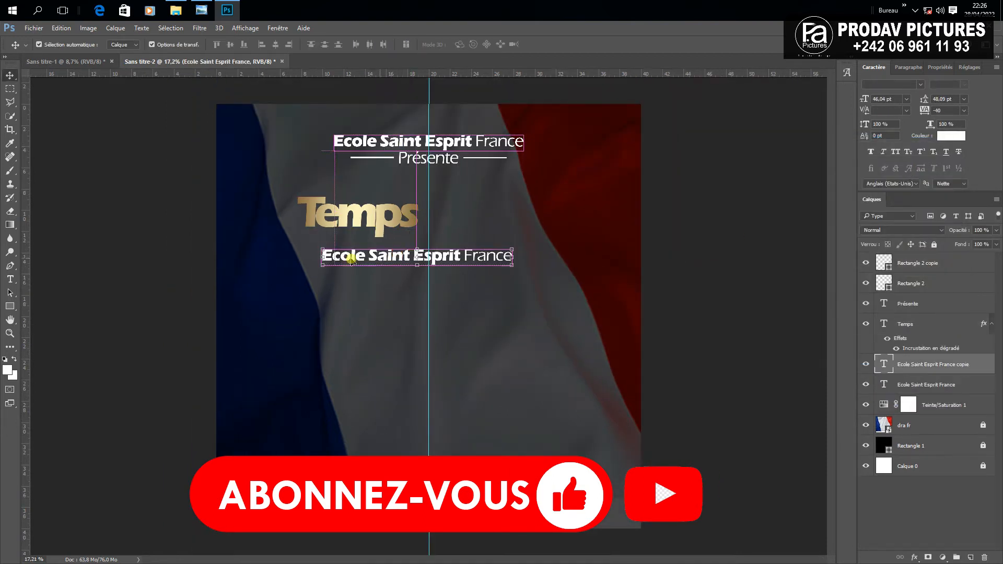
Replace the copied text with 'd'enseignement', place it under Temps, and move its layer to the top
left_click(10, 280)
left_click(404, 263)
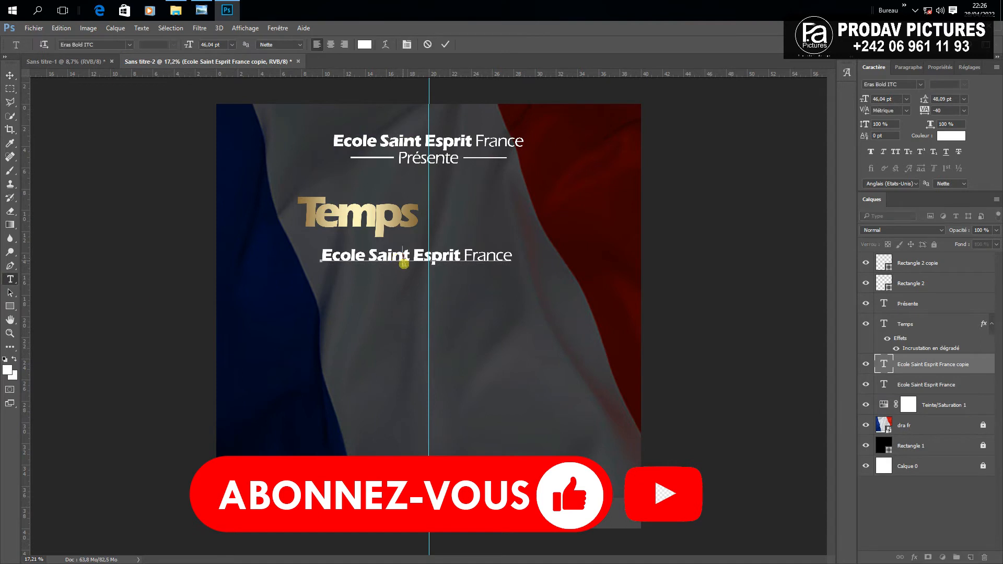
key("ctrl+a")
key("BackSpace")
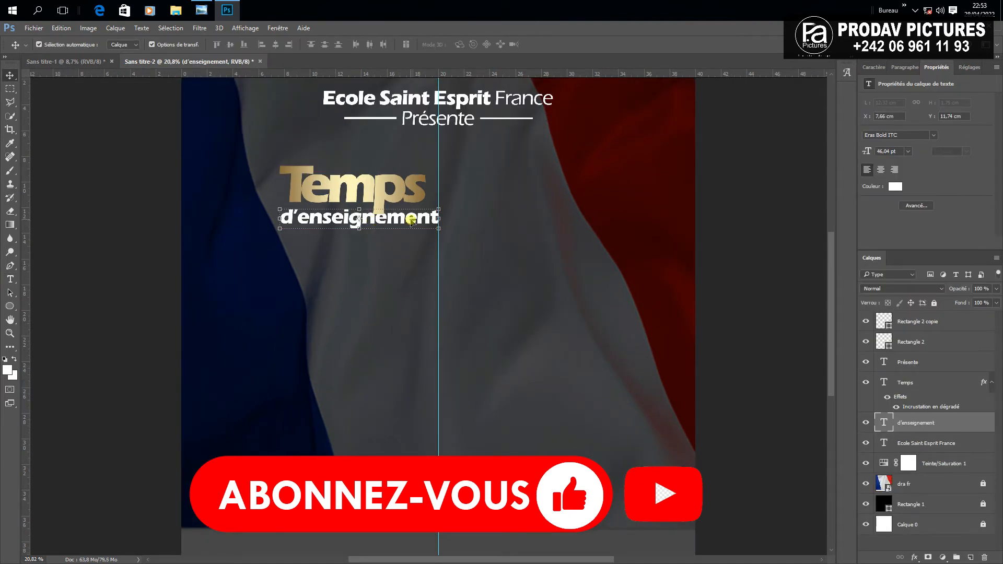
left_click_drag(409, 216, 401, 213)
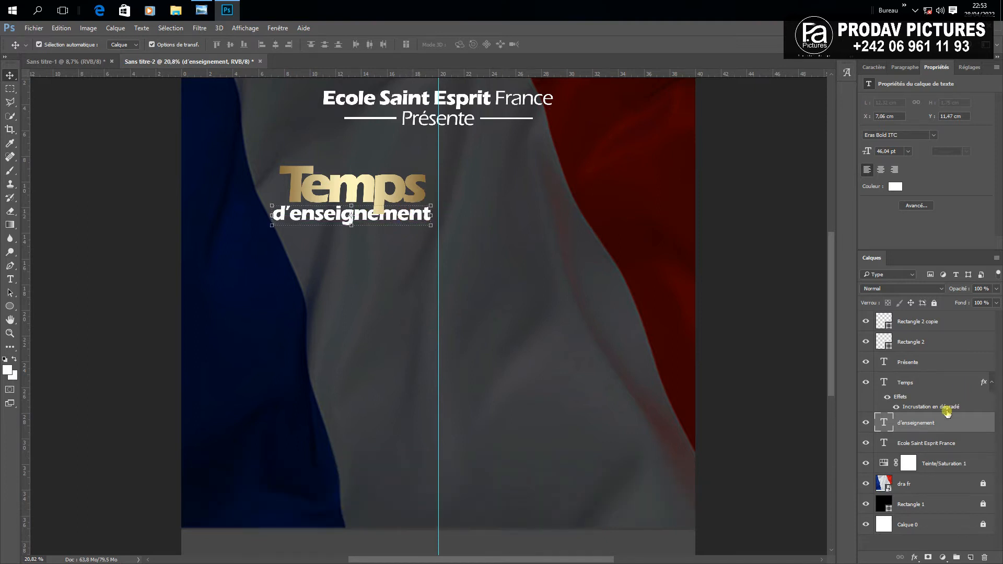
left_click_drag(938, 421, 927, 314)
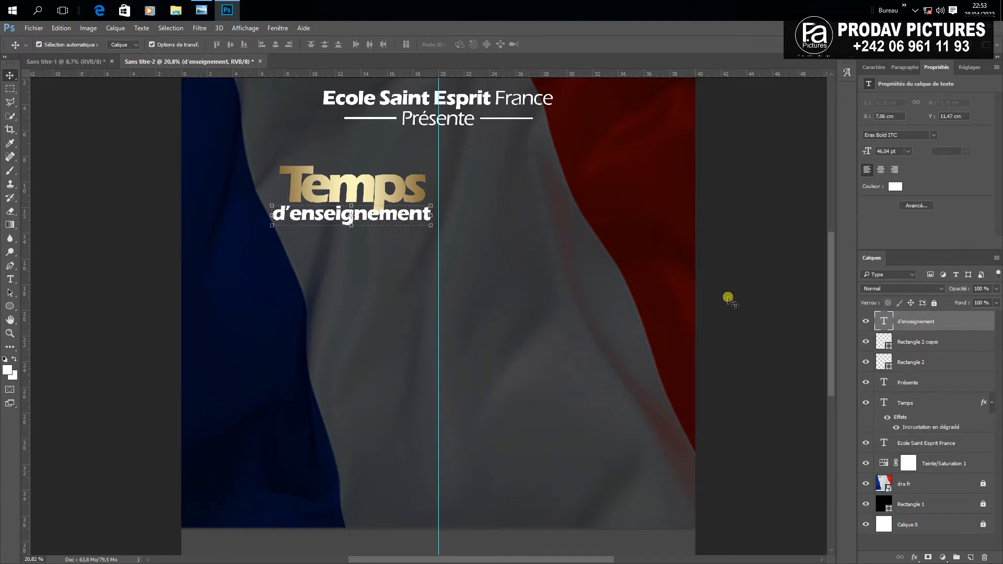
left_click(366, 227)
left_click(368, 218)
Add a Stroke effect to d'enseignement using a dark colour sampled from the poster
left_click(913, 558)
key("Escape")
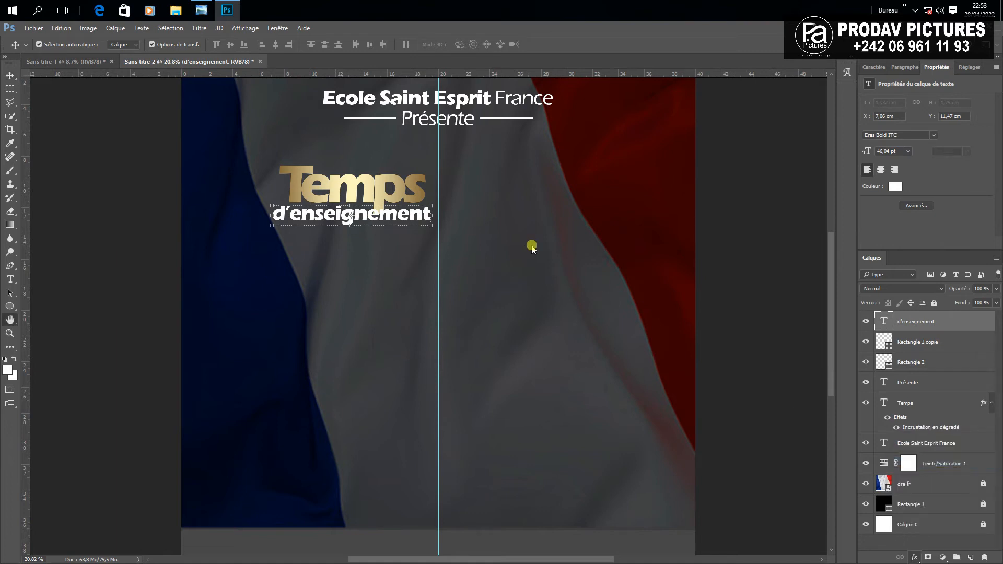
left_click(697, 256)
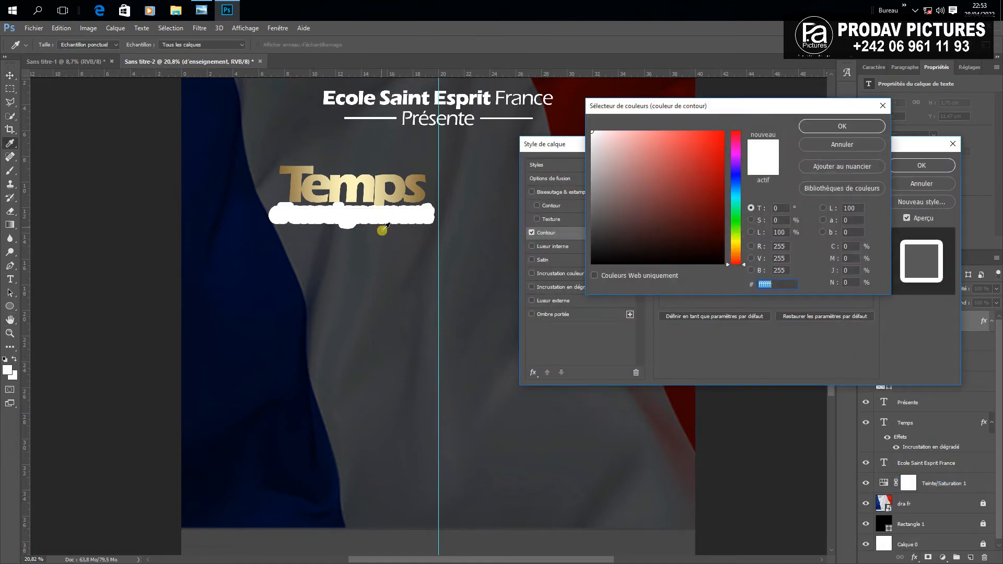
left_click(383, 229)
left_click(842, 126)
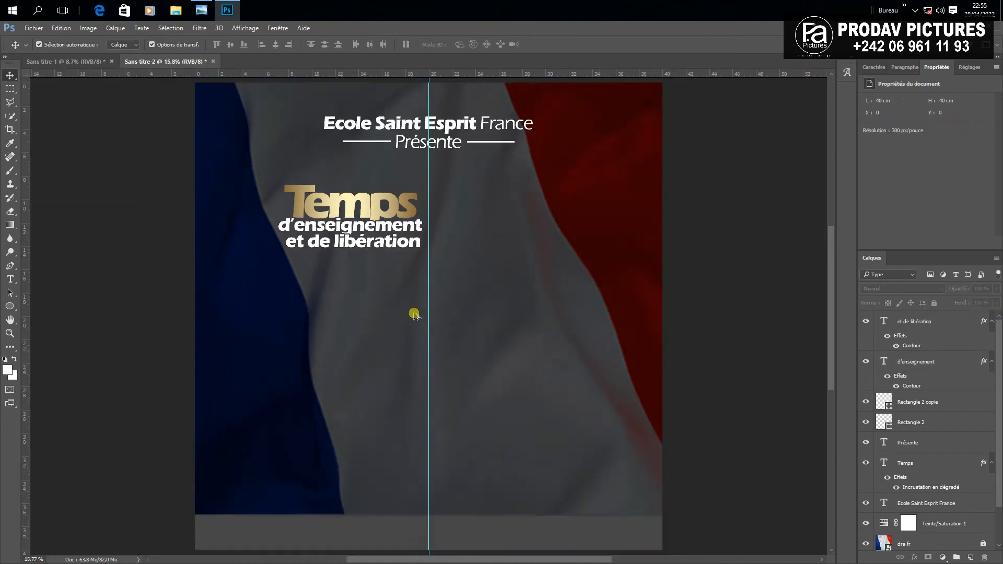
scroll(415, 313, "down", 3)
Draw a white circle with the Ellipse tool and position it just right of Temps
left_click(10, 306)
left_click_drag(485, 259, 429, 210)
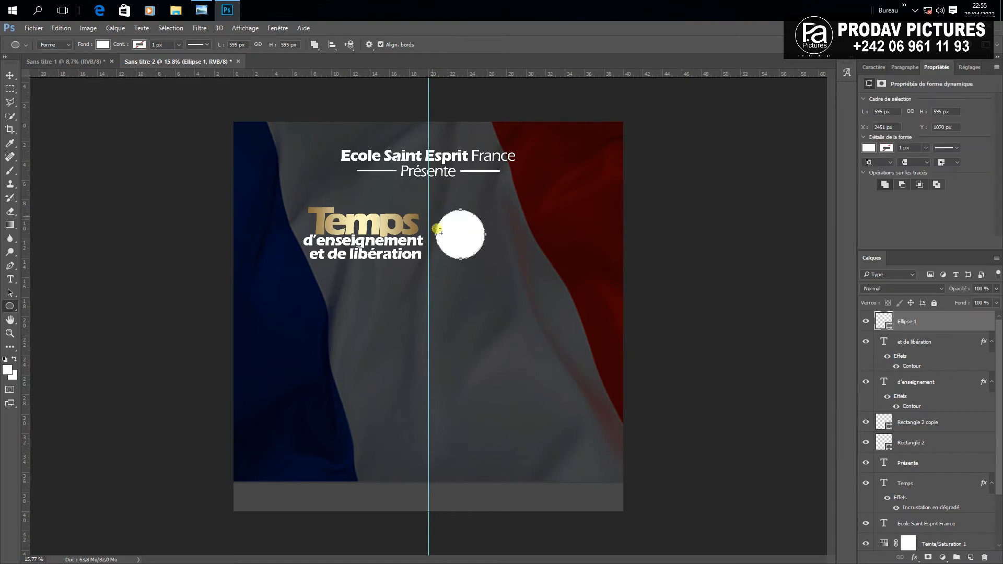
left_click(10, 76)
mouse_move(467, 252)
left_mouse_down()
mouse_move(456, 251)
mouse_move(462, 256)
left_mouse_up()
left_click(409, 231)
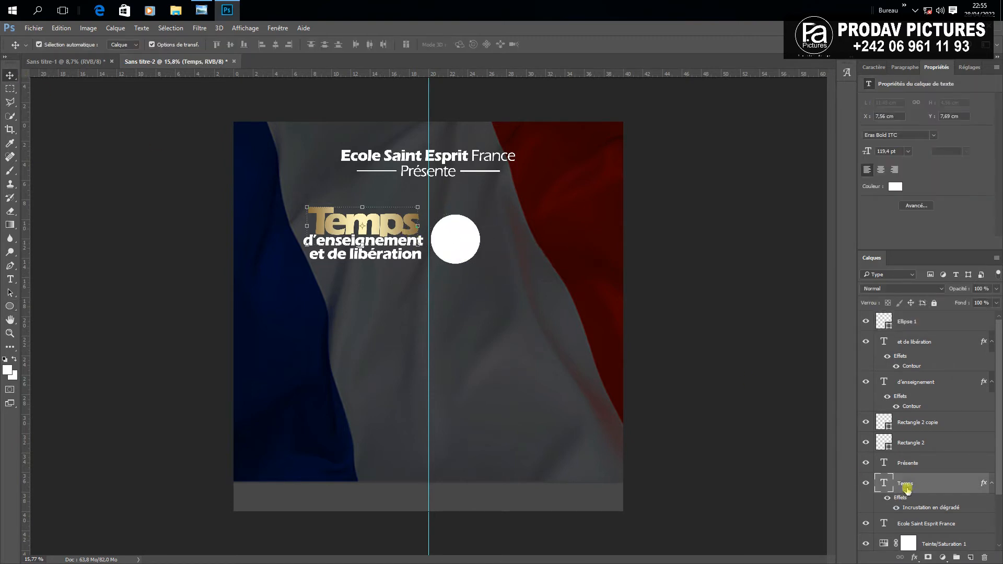
right_click(906, 488)
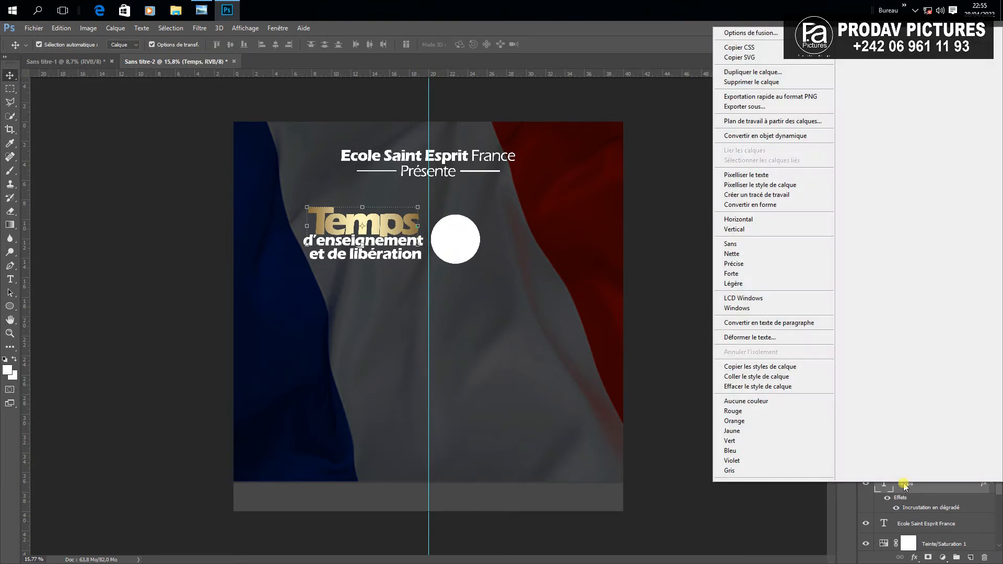
Paste the Temps gold gradient style onto Ellipse 1 and nudge the circle left
left_click(760, 367)
left_click(465, 240)
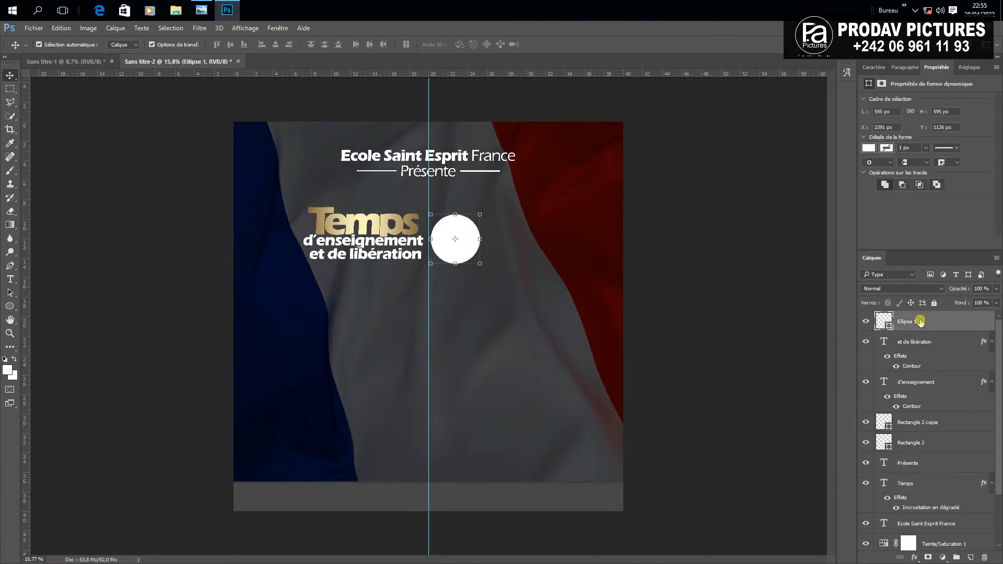
right_click(919, 321)
left_click(763, 333)
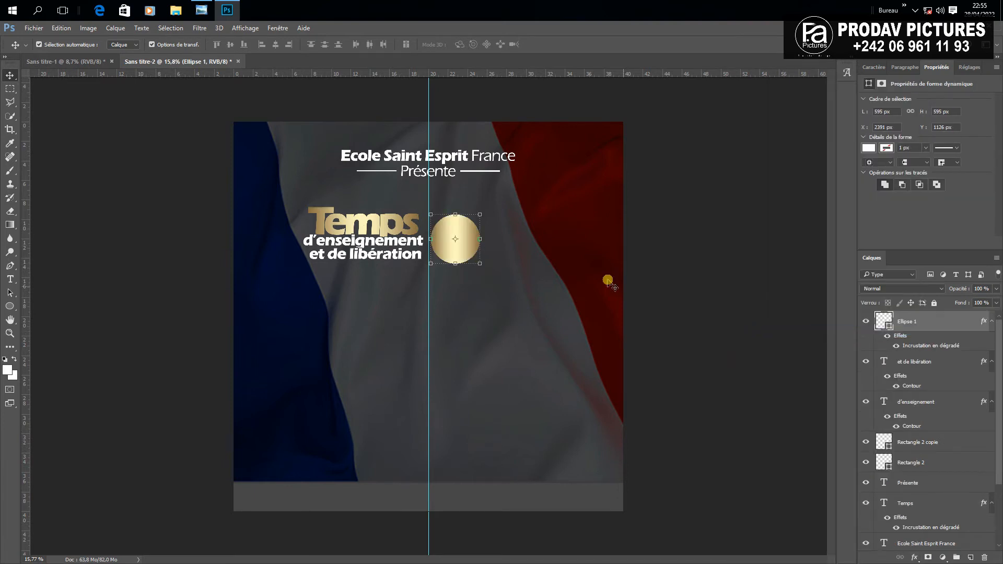
scroll(470, 231, "up", 2)
left_click_drag(468, 231, 457, 233)
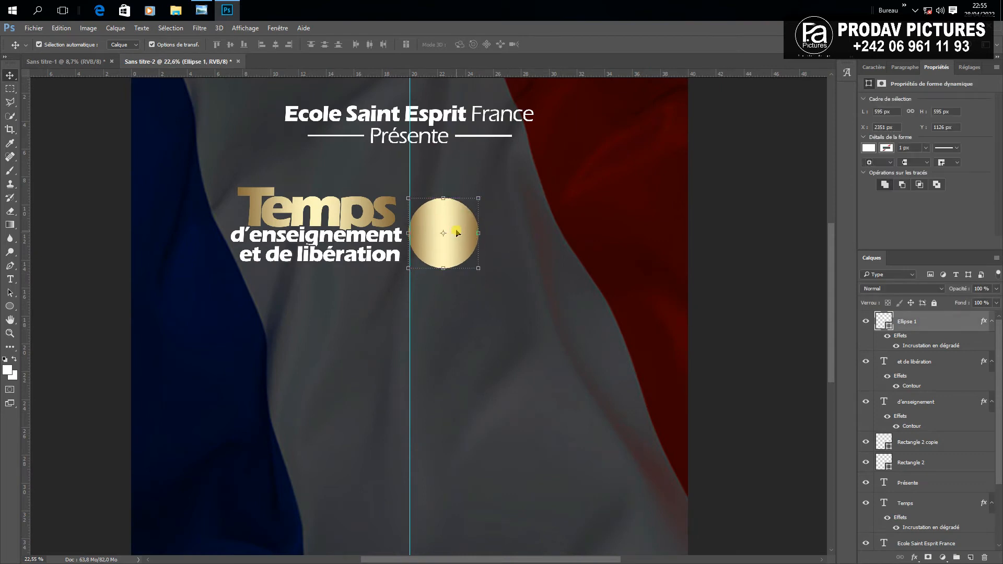
Give the circle a dark sampled stroke of size 17, then duplicate Temps lower down
left_click(915, 557)
left_click(909, 461)
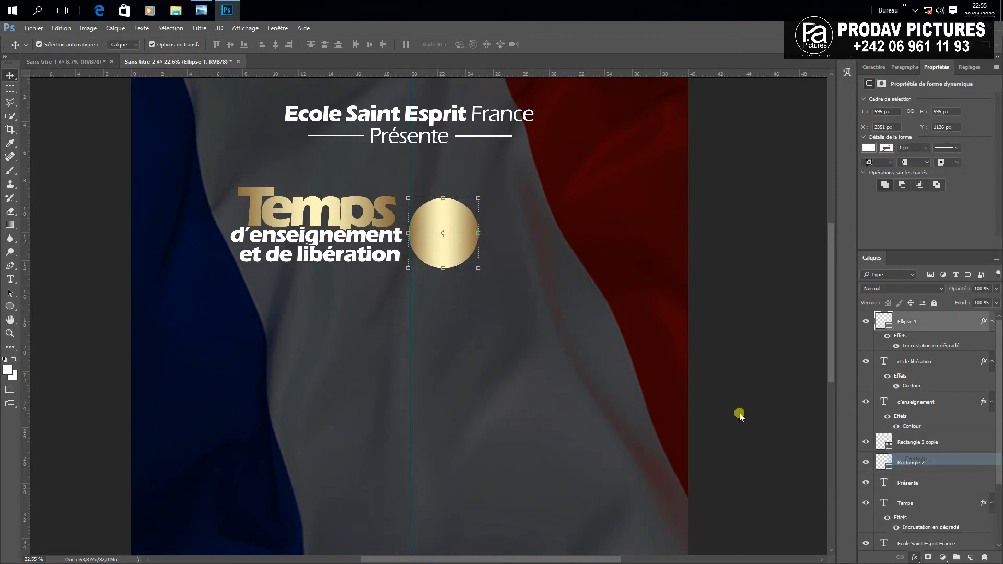
left_click(698, 255)
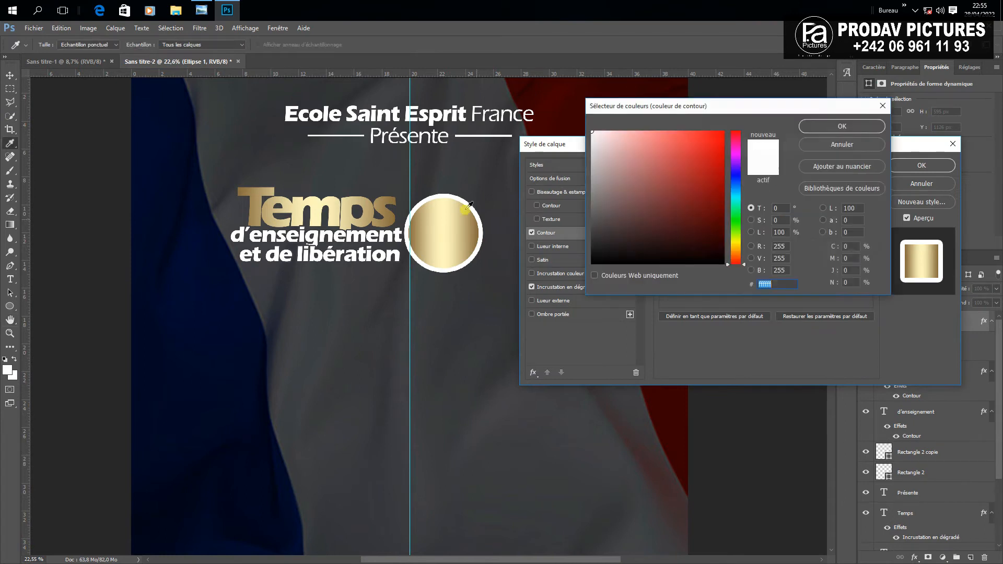
left_click(442, 187)
left_click(814, 127)
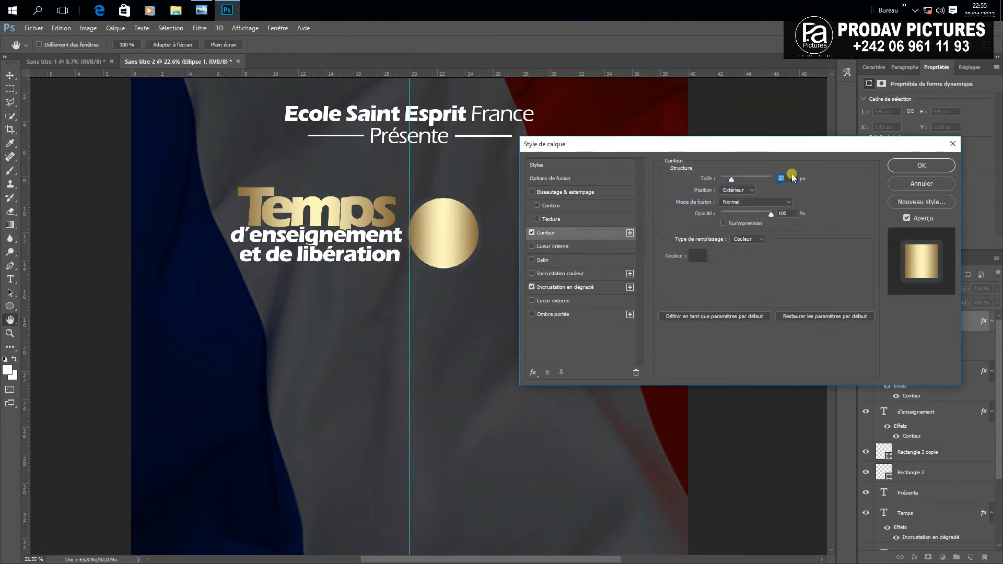
scroll(788, 179, "down", 20)
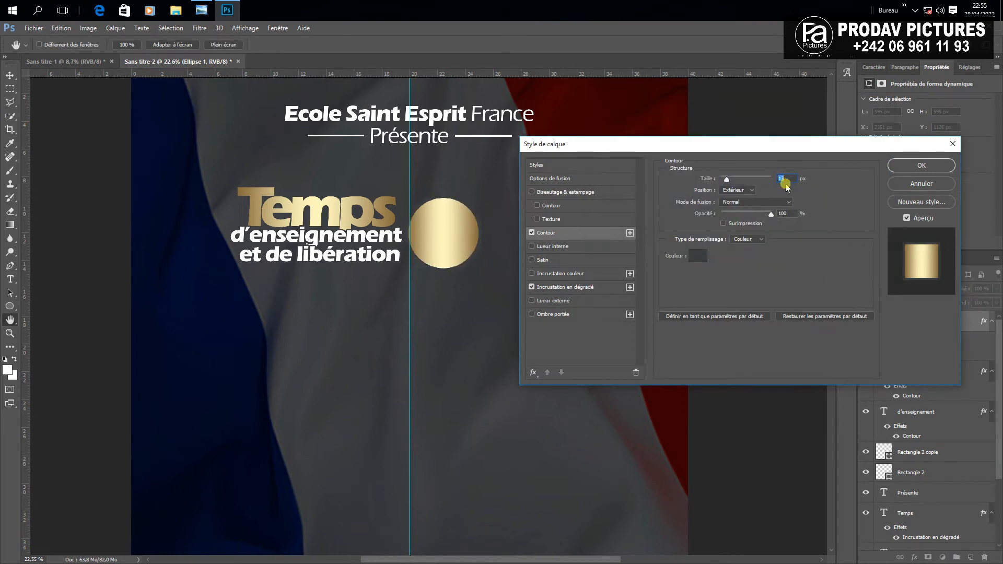
left_click(921, 165)
left_click(328, 216)
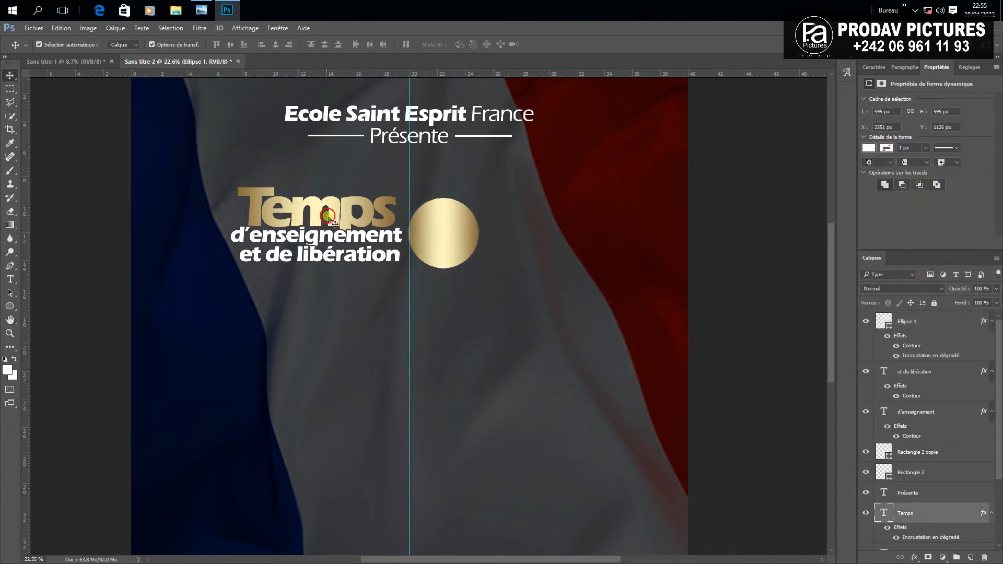
left_click_drag(328, 215, 482, 339)
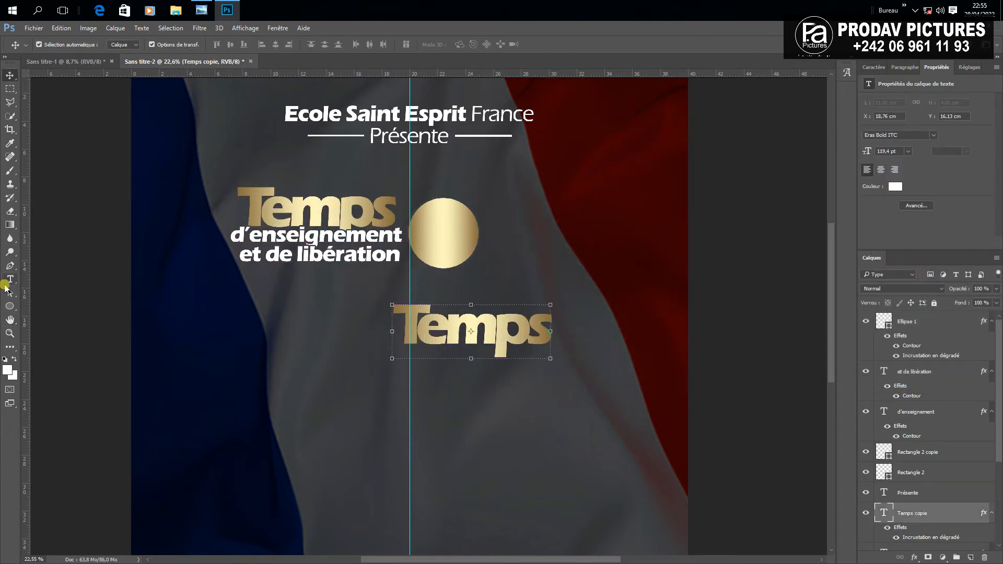
Retype the Temps copy as '3' and hide its gold gradient effect
left_click(10, 280)
left_click_drag(405, 333, 652, 340)
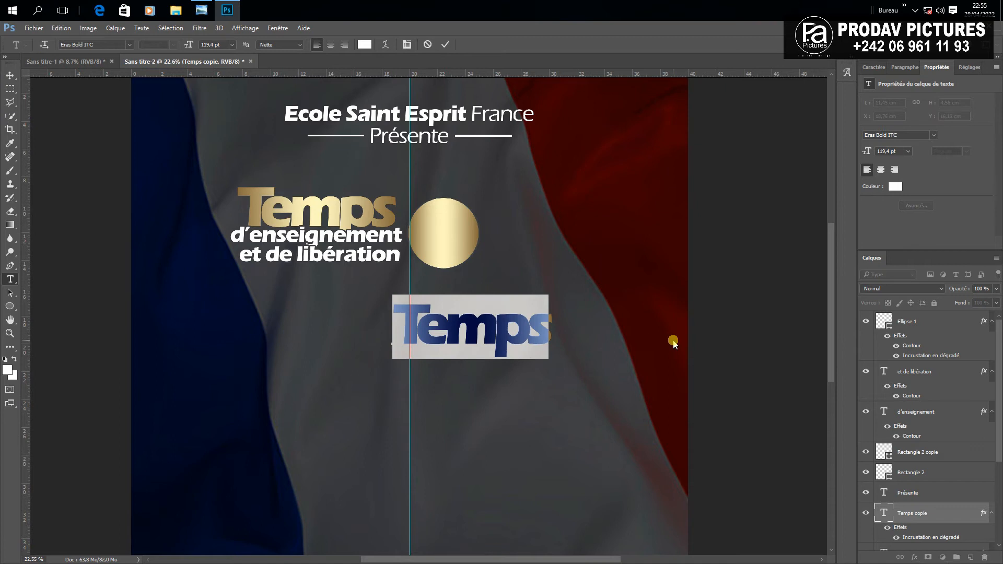
type("3")
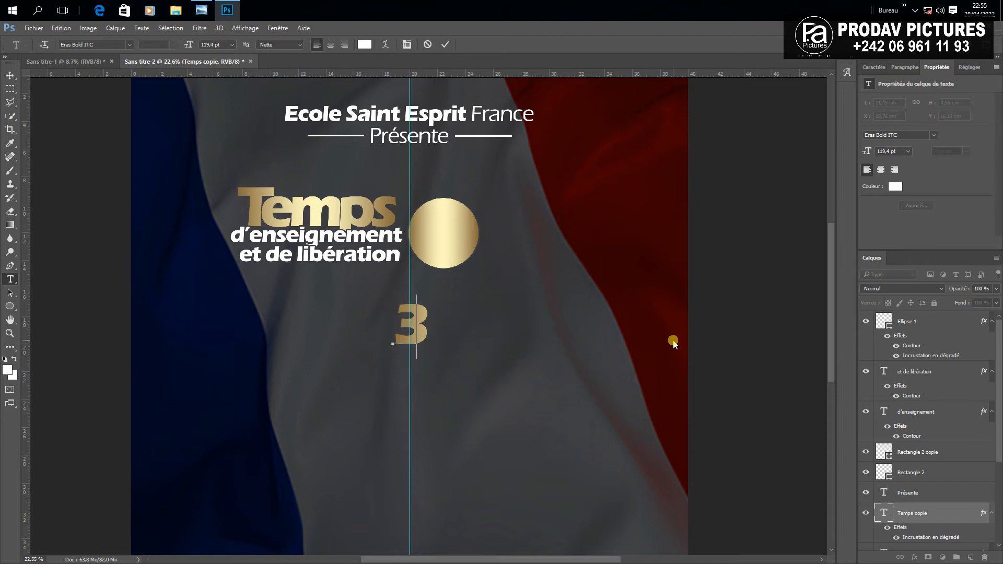
left_click(897, 534)
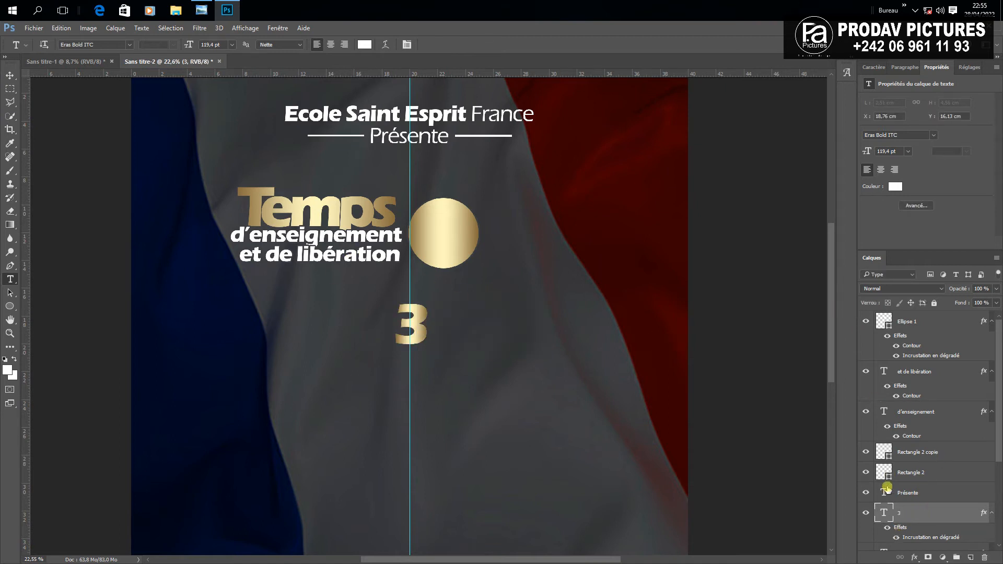
left_click(887, 526)
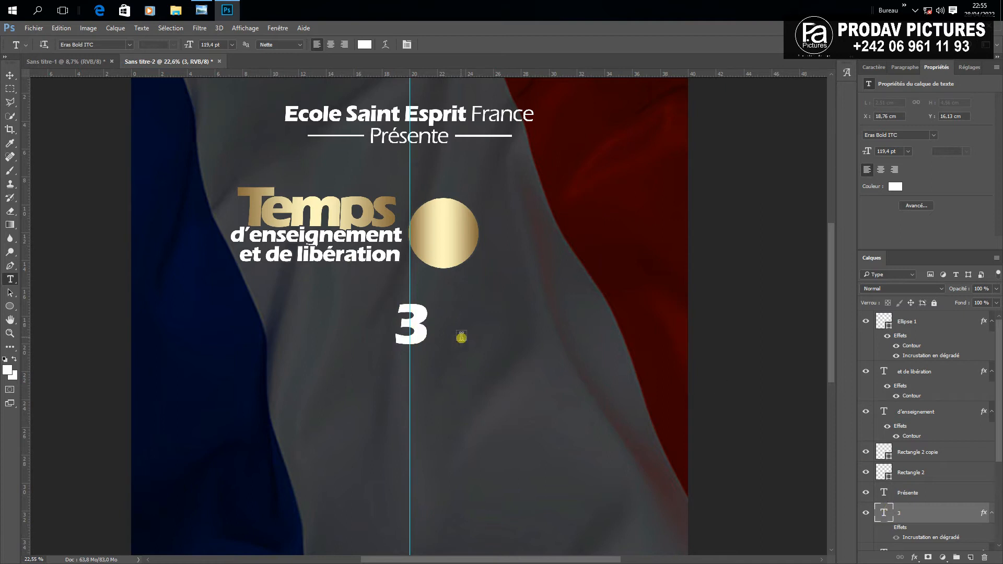
Move the 3 into the gold circle and stack it above Ellipse 1
left_click(10, 75)
left_click_drag(411, 326, 447, 236)
left_click_drag(927, 521, 935, 319)
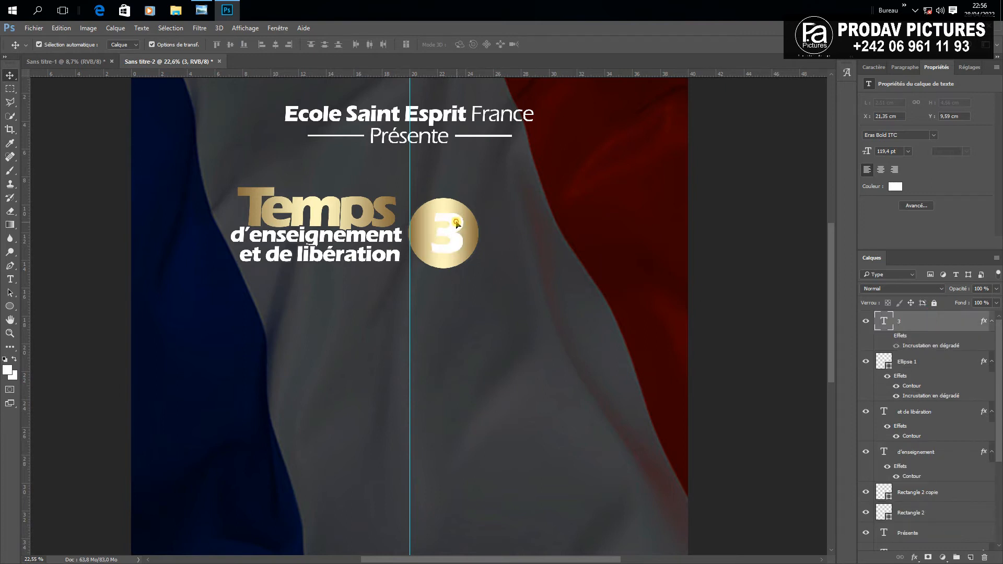
left_click_drag(456, 223, 452, 224)
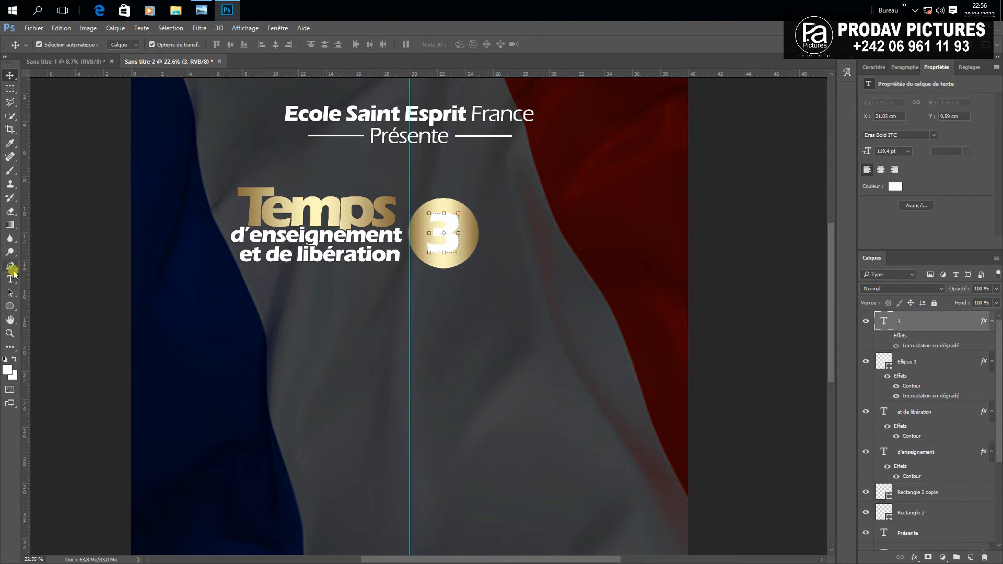
Recolour the 3 to a dark grey
left_click(10, 278)
double_click(451, 244)
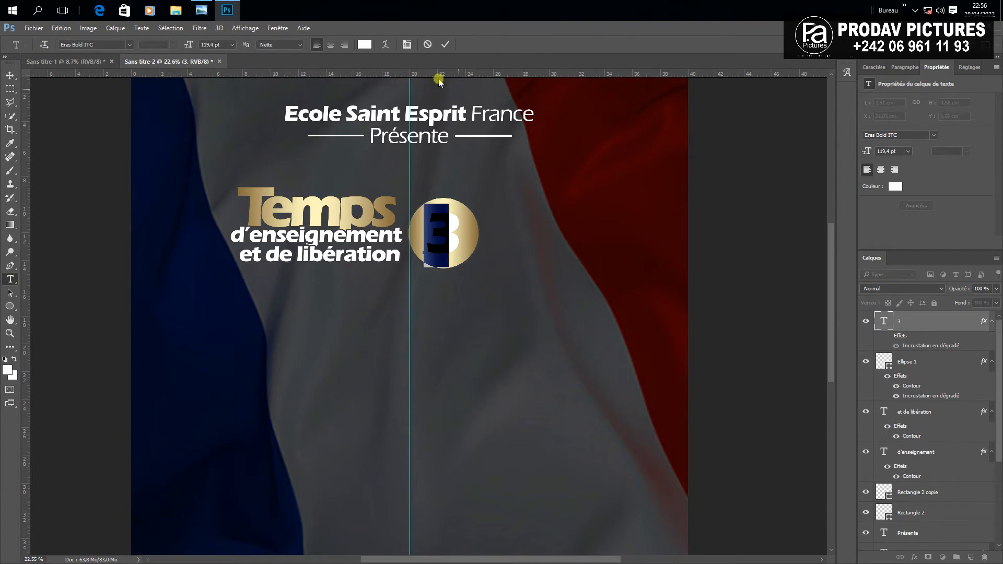
left_click(365, 46)
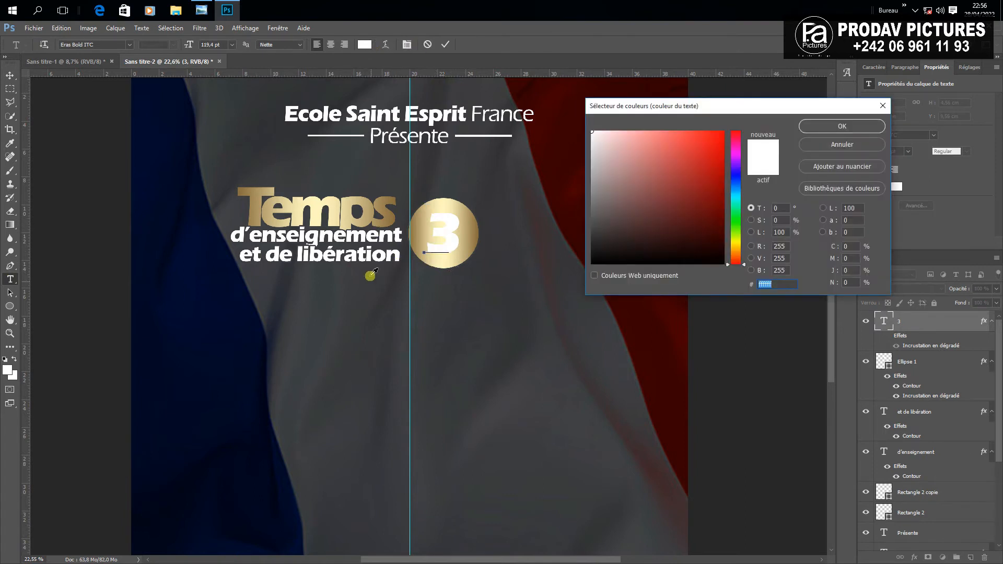
left_click(437, 274)
left_click(606, 244)
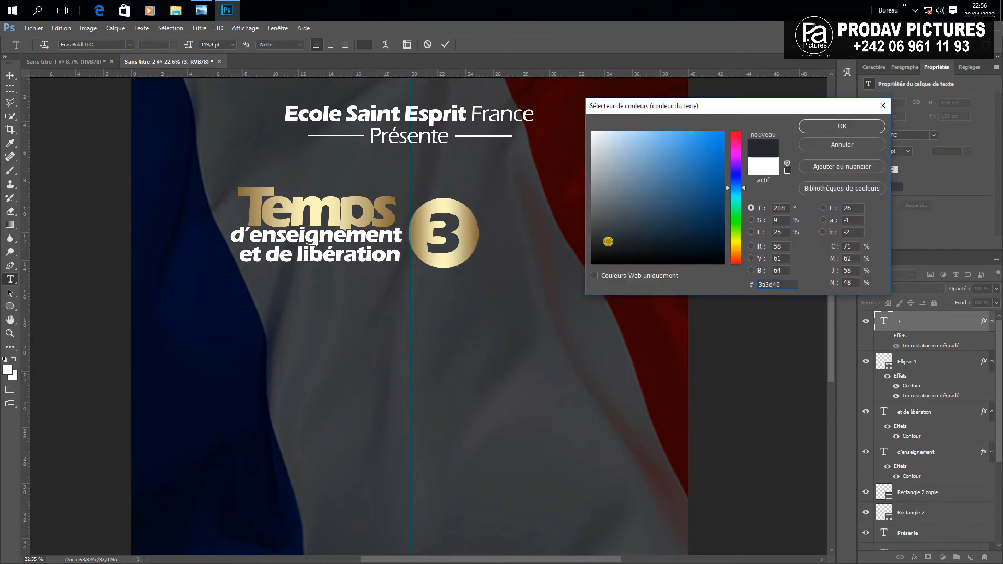
left_click(804, 132)
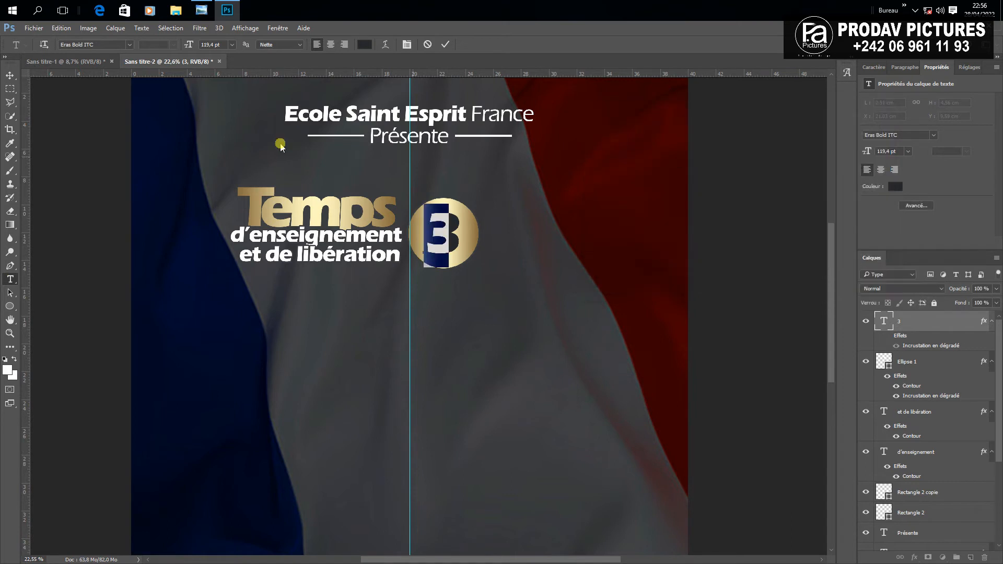
left_click(10, 74)
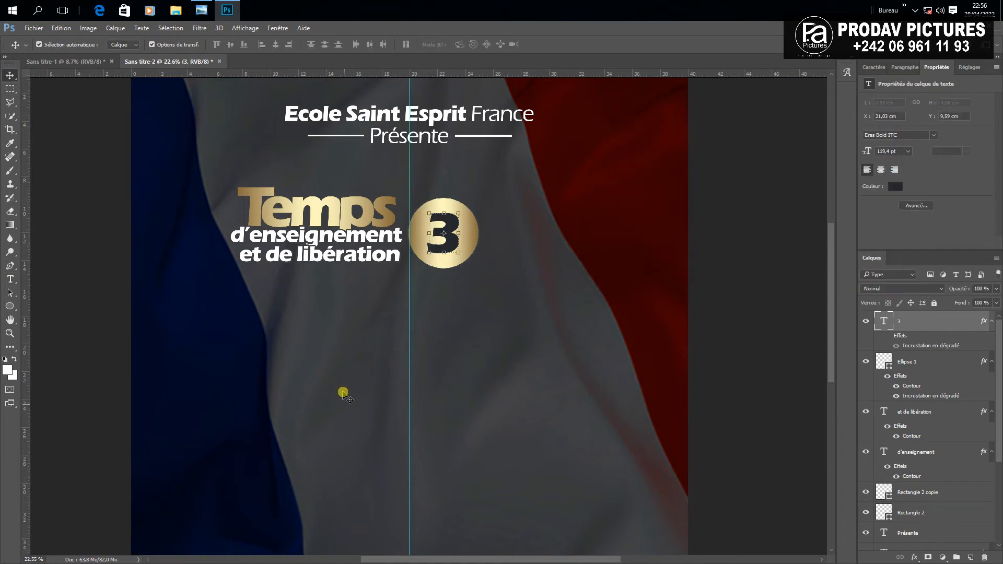
Nudge the 3 and the circle up together with Shift+Up
left_click(461, 229)
left_click_drag(496, 277, 445, 209)
key("shift+Up")
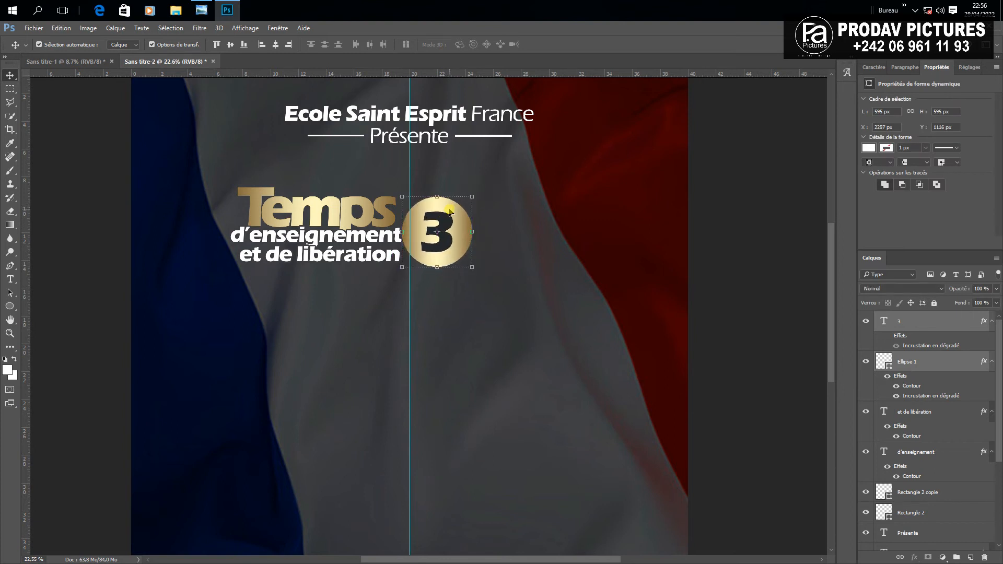
left_click(347, 298)
scroll(353, 306, "down", 3)
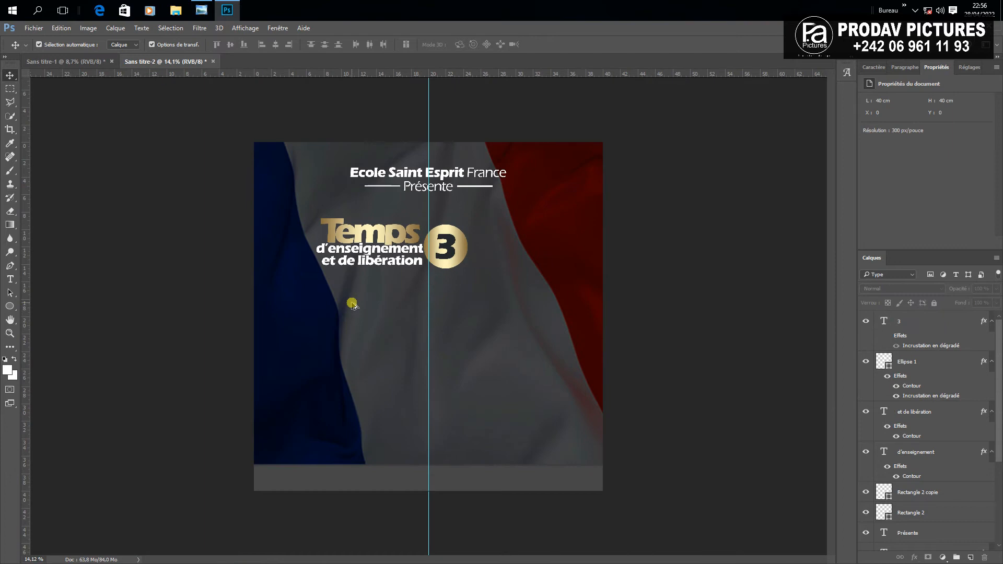
scroll(368, 272, "up", 1)
Add a Jours text layer below the circle and colour it white
left_click(10, 279)
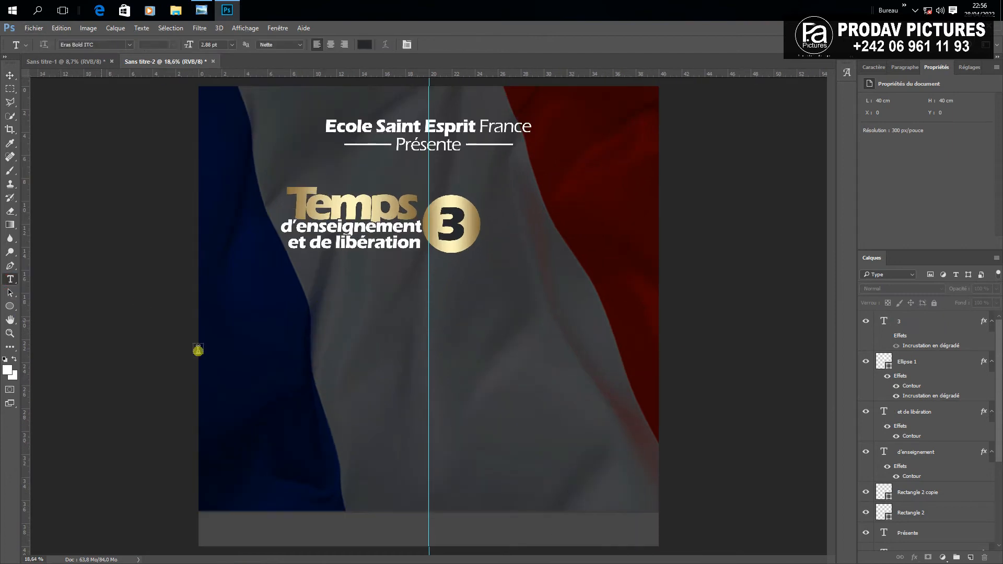
left_click(409, 359)
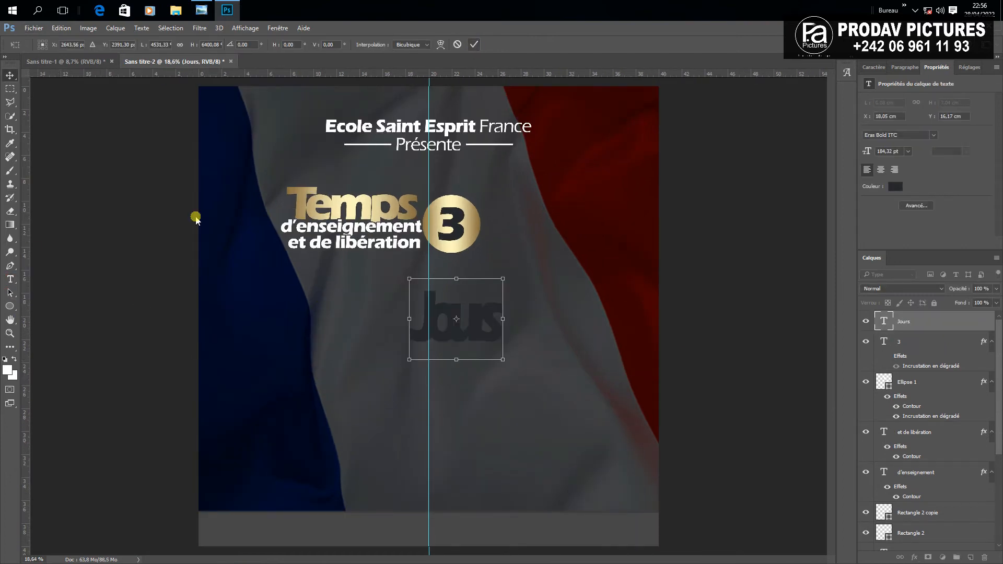
key("Return")
left_click(9, 279)
left_click(442, 319)
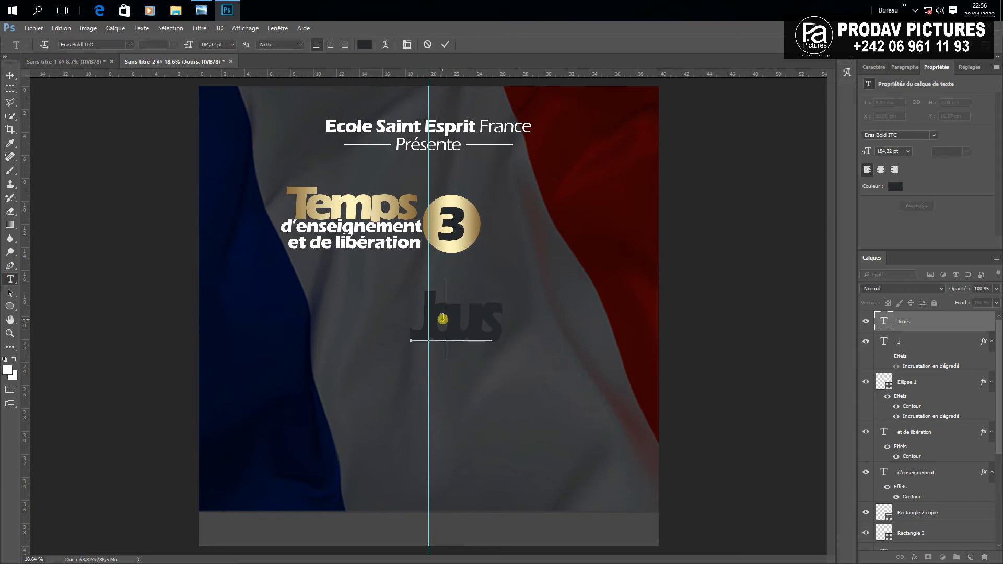
key("ctrl+a")
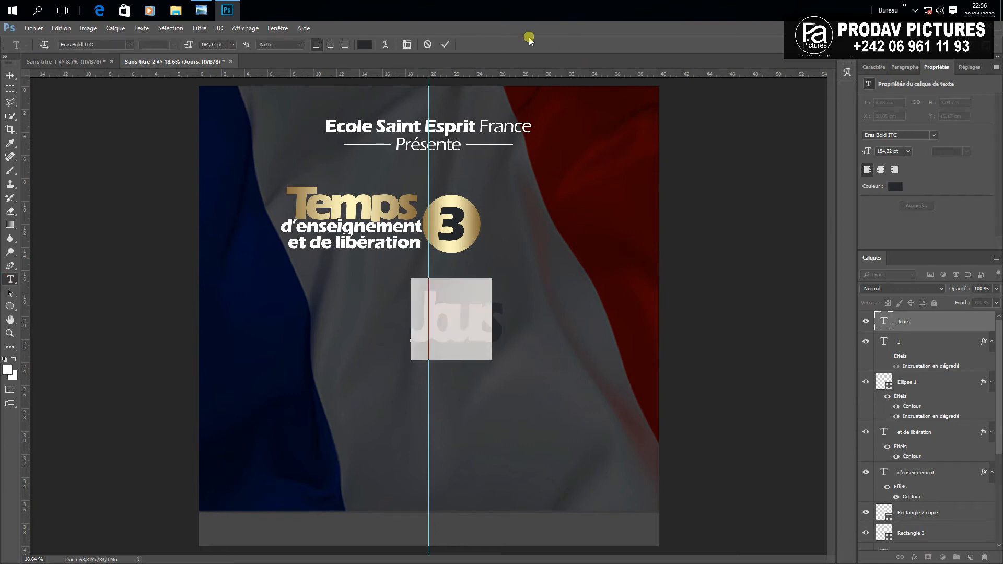
left_click(364, 45)
left_click(592, 132)
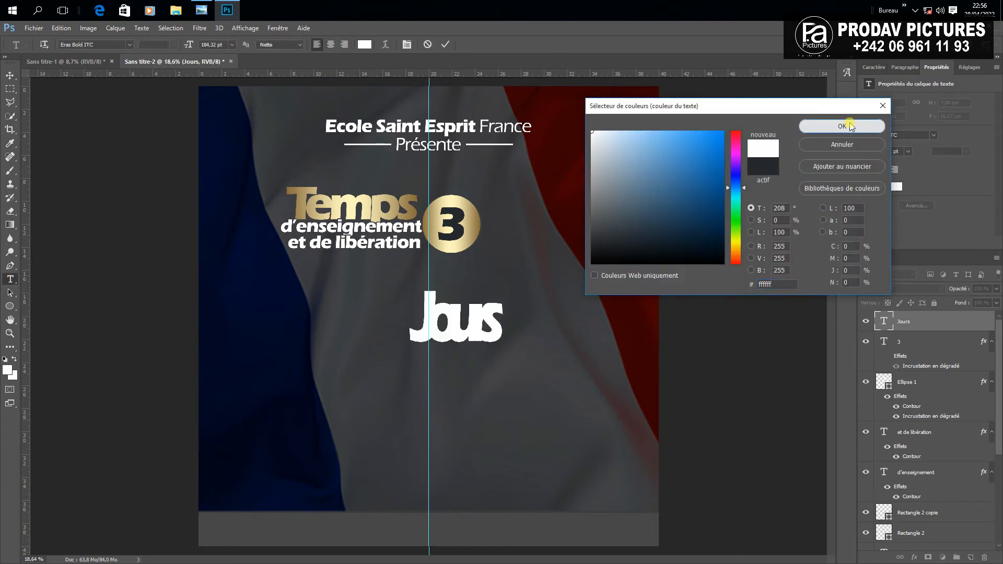
left_click(842, 126)
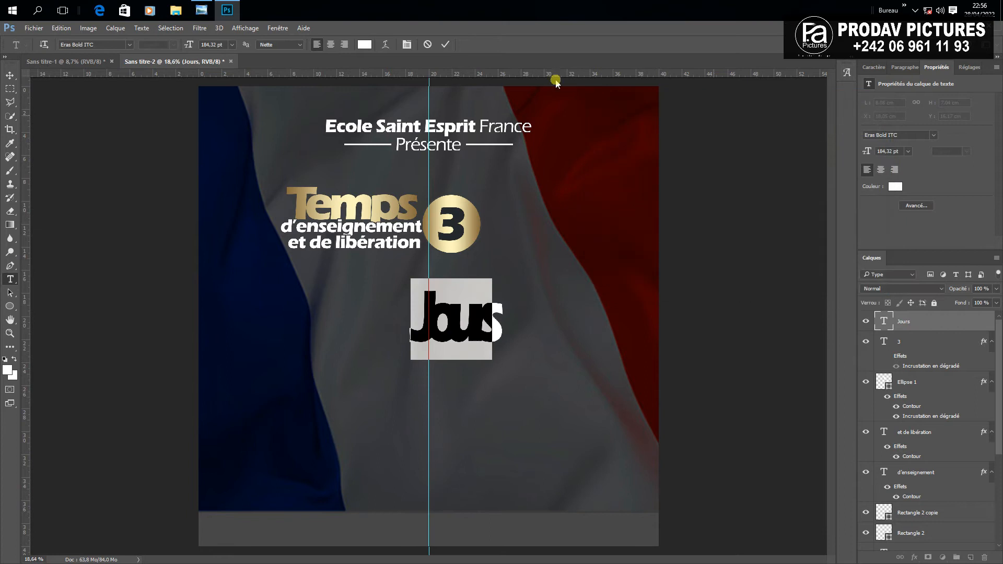
Set Jours to Ermia Regular with 0 letter spacing and move it beside the 3
left_click(408, 45)
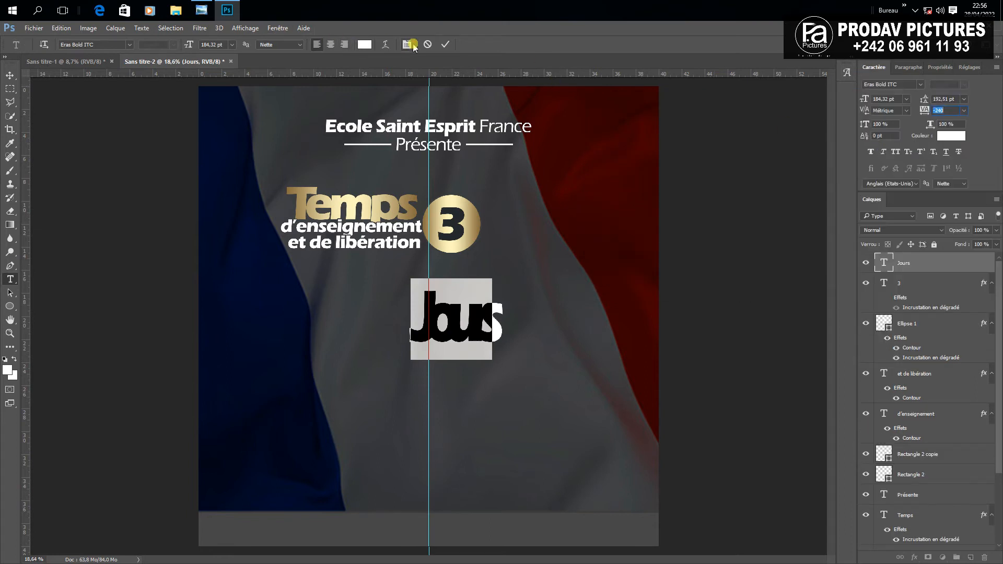
type("0")
left_click(908, 114)
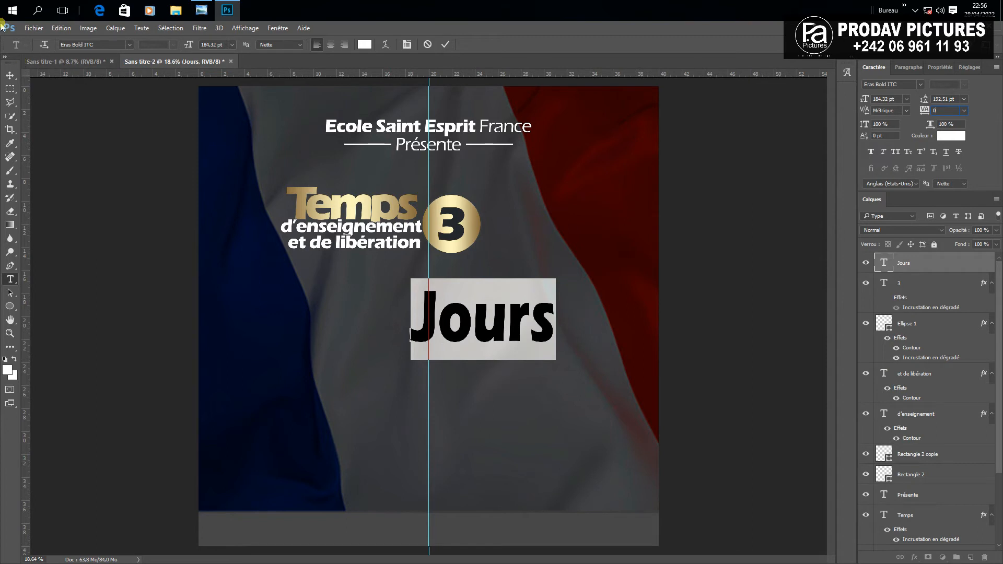
left_click(101, 47)
type("e")
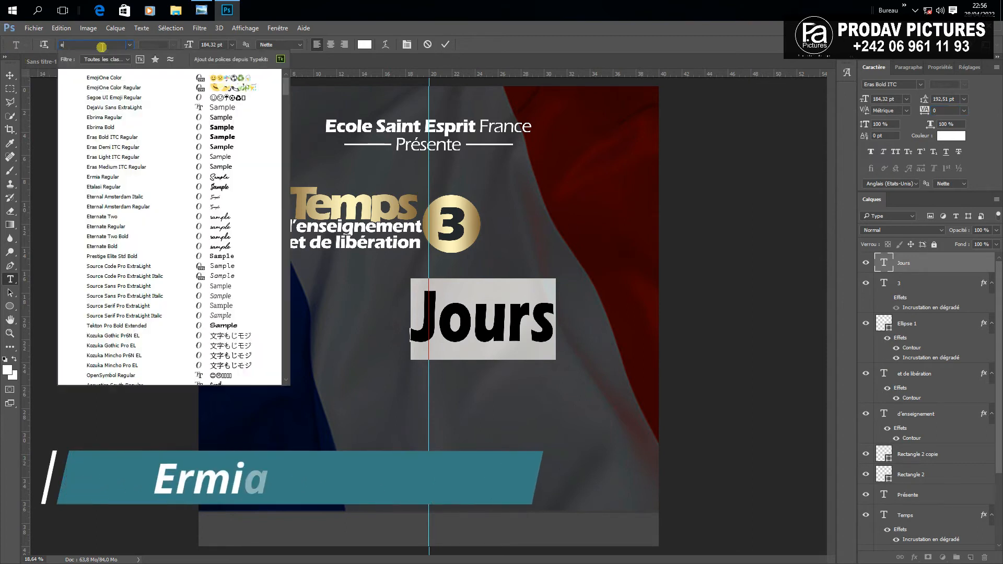
type("rm")
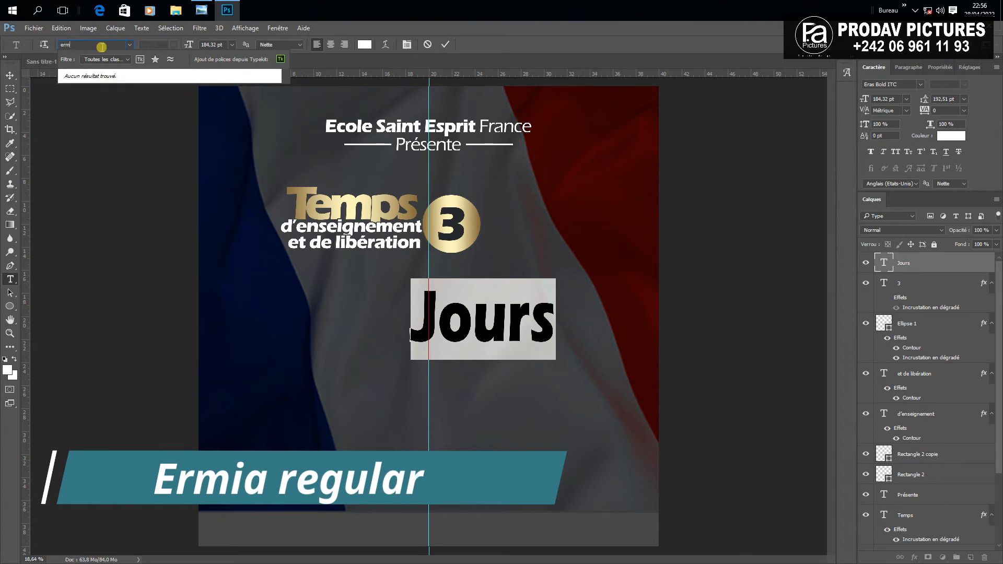
type("aia")
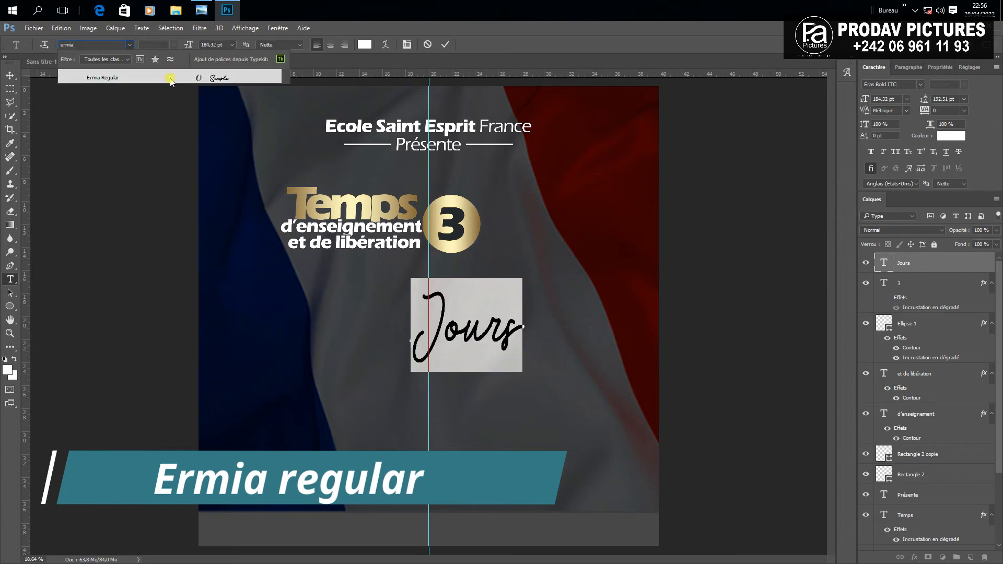
left_click(171, 78)
left_click(10, 75)
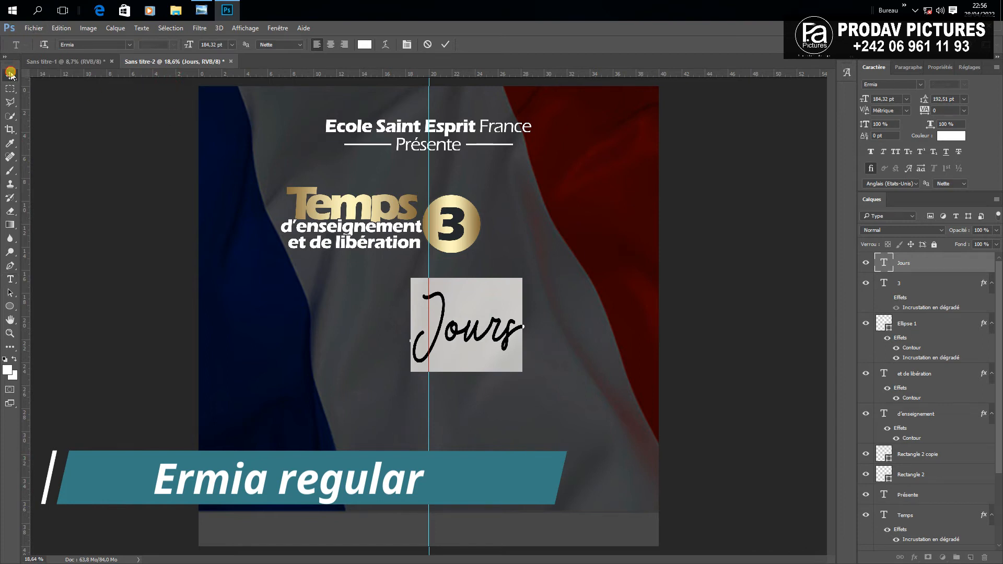
left_click_drag(499, 328, 554, 235)
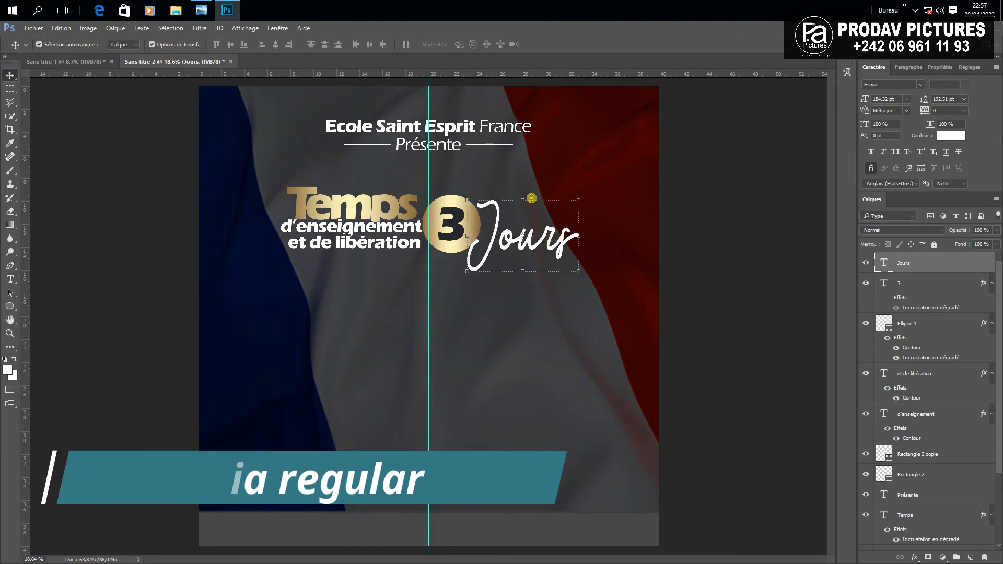
Free Transform Jours: enlarge, stretch wider and skew it beside the 3
mouse_move(526, 197)
left_mouse_down()
mouse_move(522, 186)
mouse_move(522, 196)
left_mouse_up()
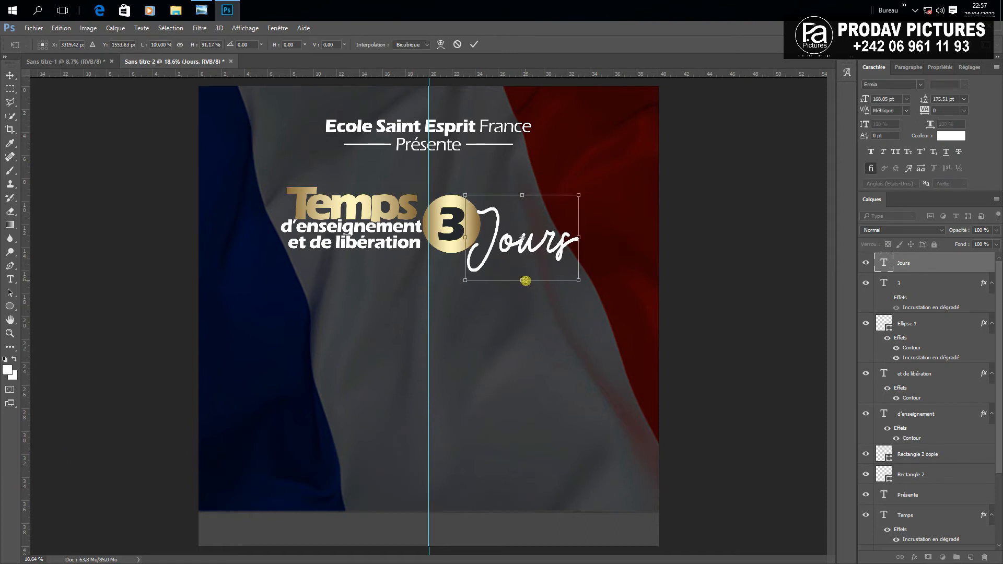
left_click_drag(525, 281, 540, 240)
left_click_drag(569, 193, 590, 178)
left_click_drag(598, 174, 596, 171)
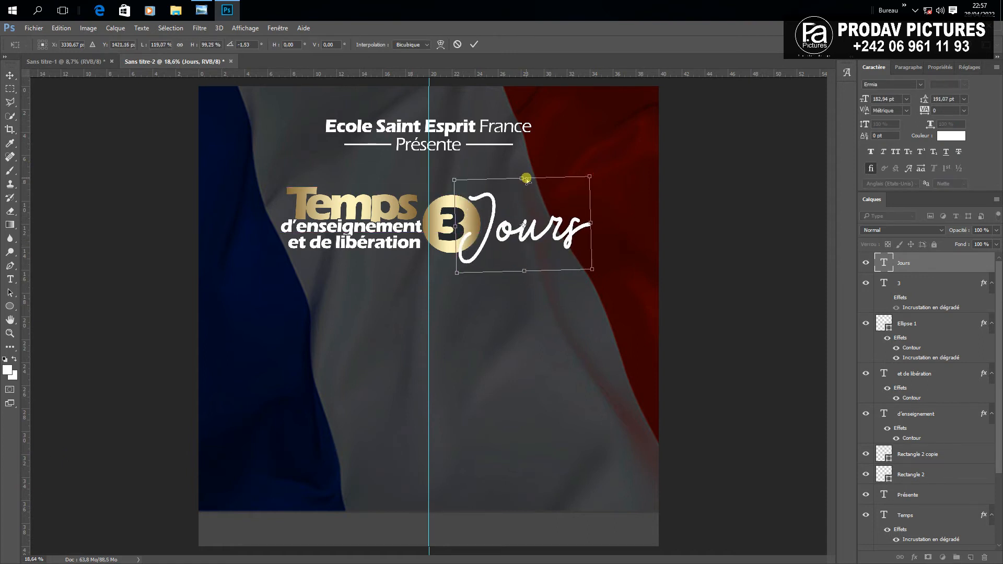
left_click_drag(526, 180, 519, 179)
key("Return")
left_click(658, 287)
scroll(658, 287, "down", 3)
key("ctrl+0")
left_click(532, 231)
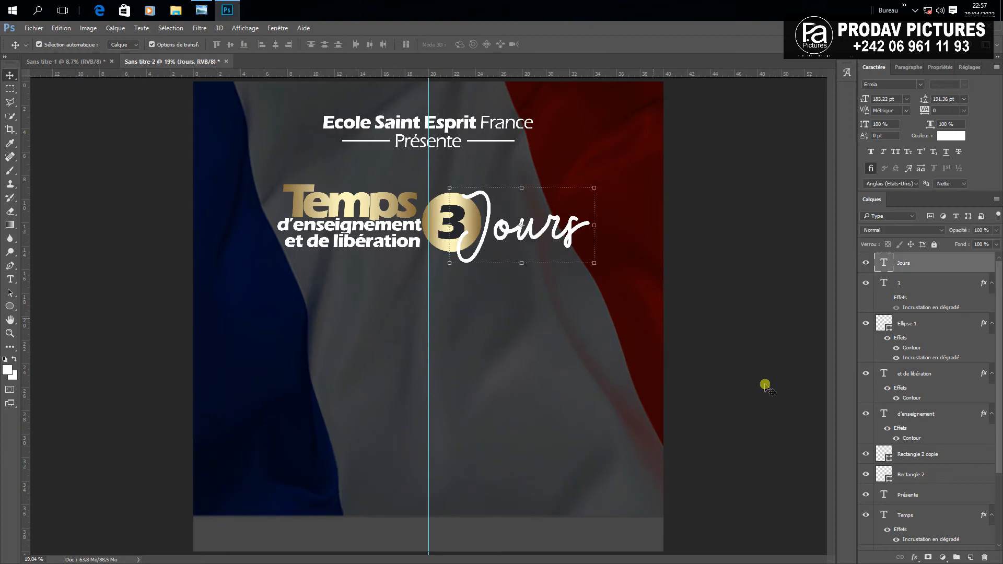
Add a 13 px outline stroke to Jours, then draw a rectangle over it
left_click(914, 559)
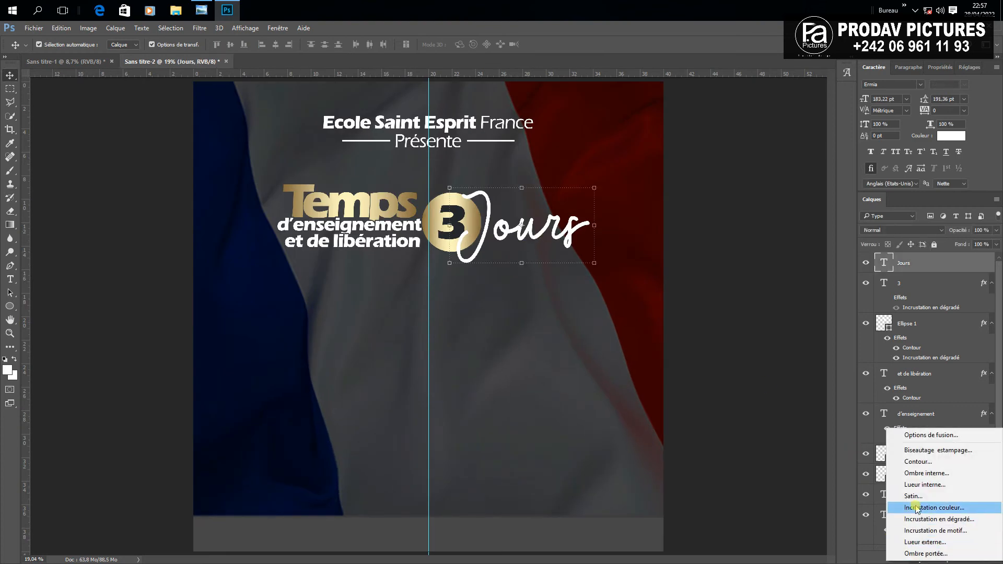
left_click(911, 463)
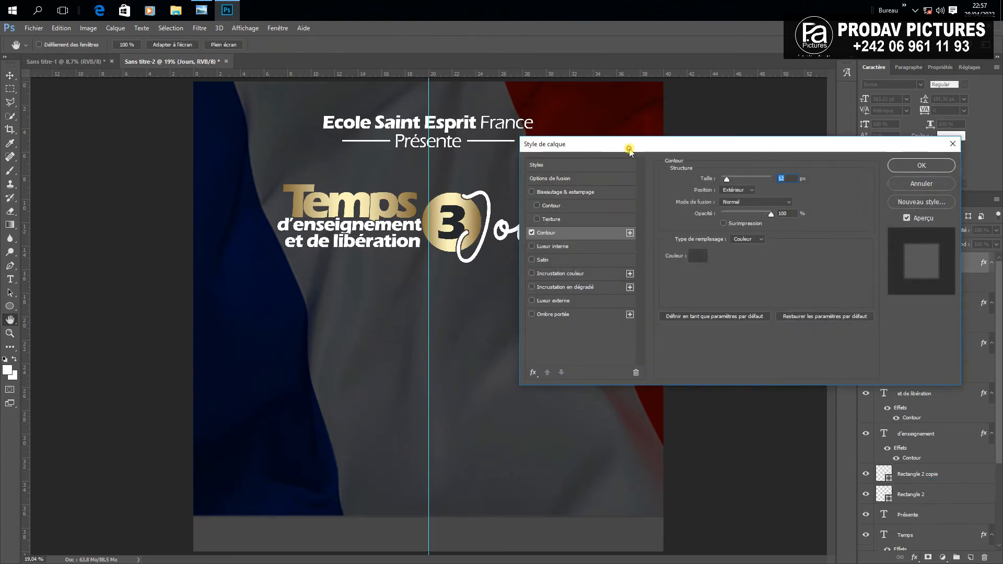
left_click_drag(629, 148, 434, 345)
key("Up")
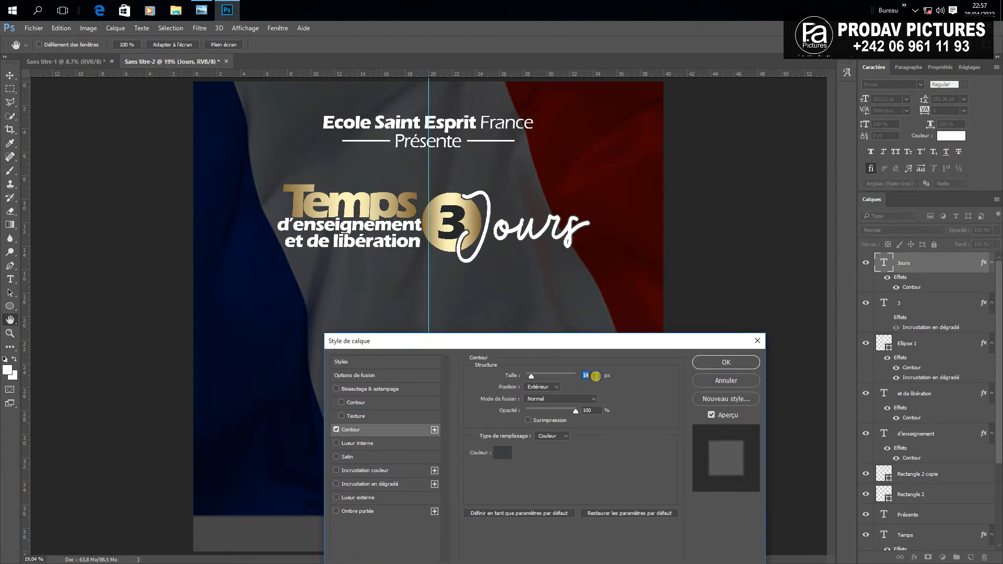
left_click(717, 364)
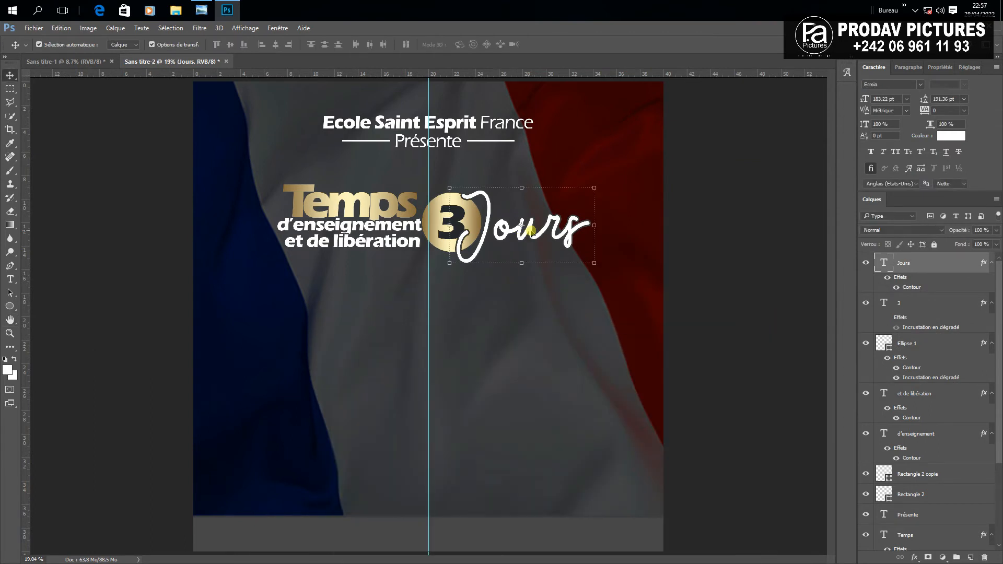
left_click(40, 311)
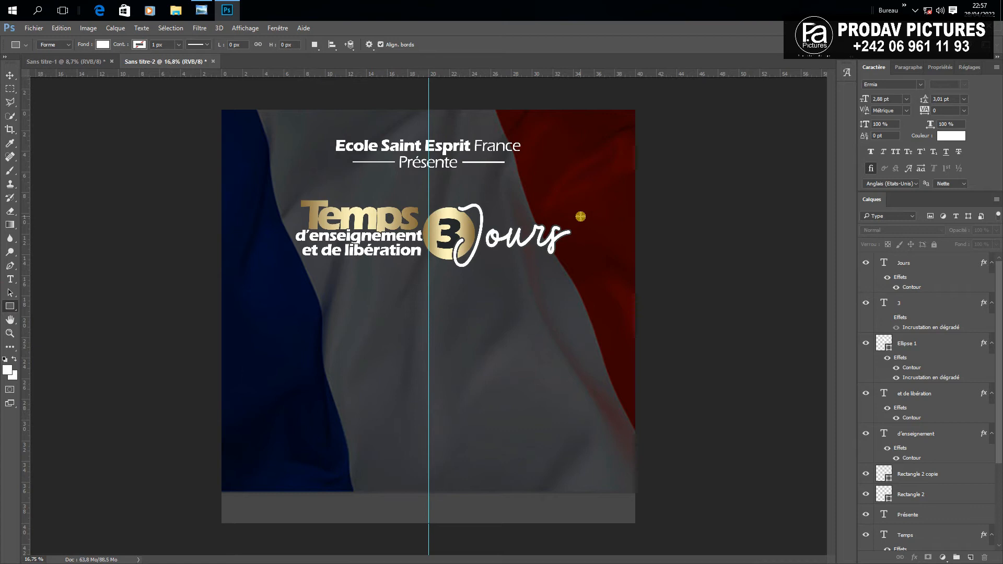
left_click_drag(580, 216, 472, 268)
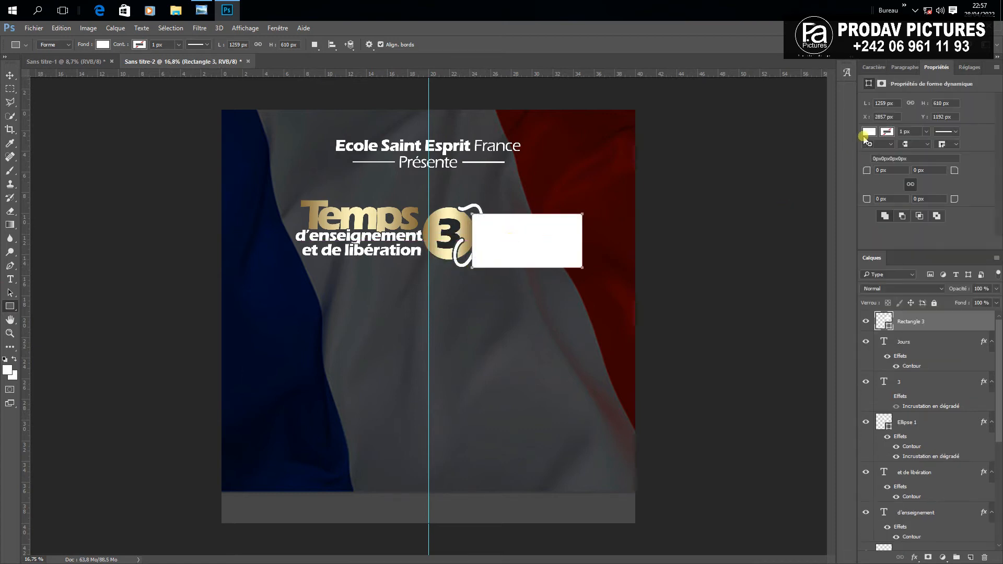
Remove the rectangle's fill and give it a 10 px gold outline sampled from the 3
left_click(868, 133)
left_click(869, 155)
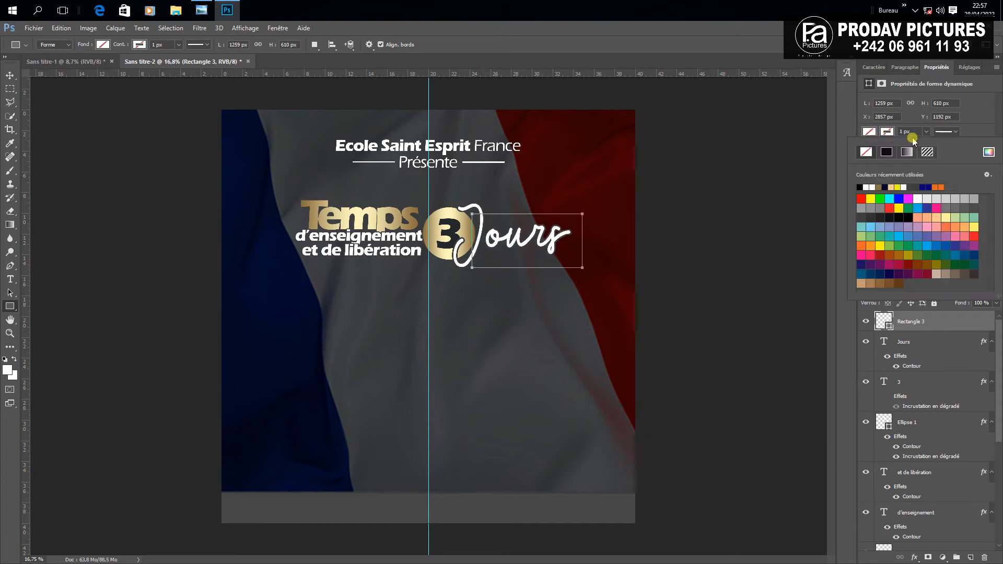
left_click(983, 154)
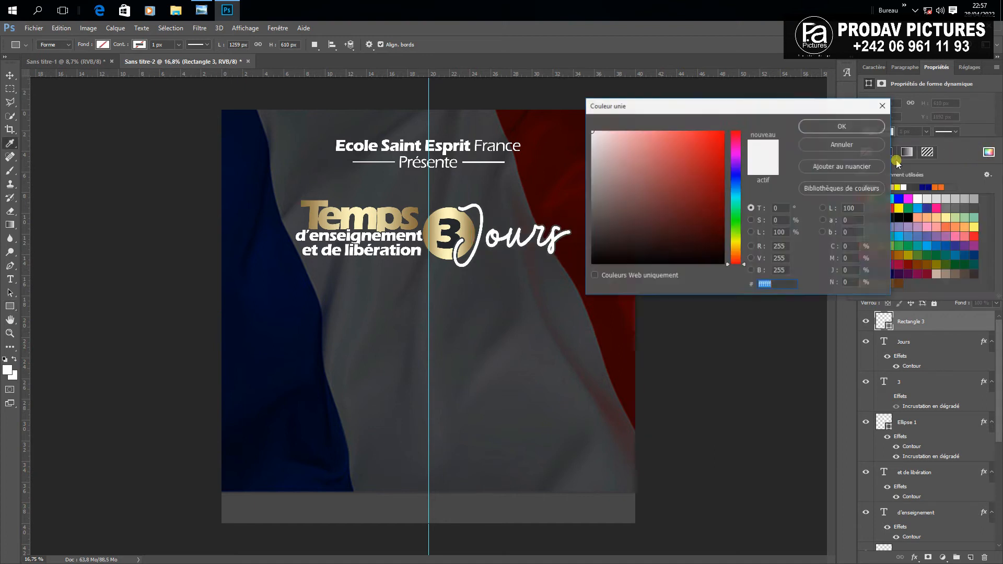
left_click(468, 228)
left_click(859, 128)
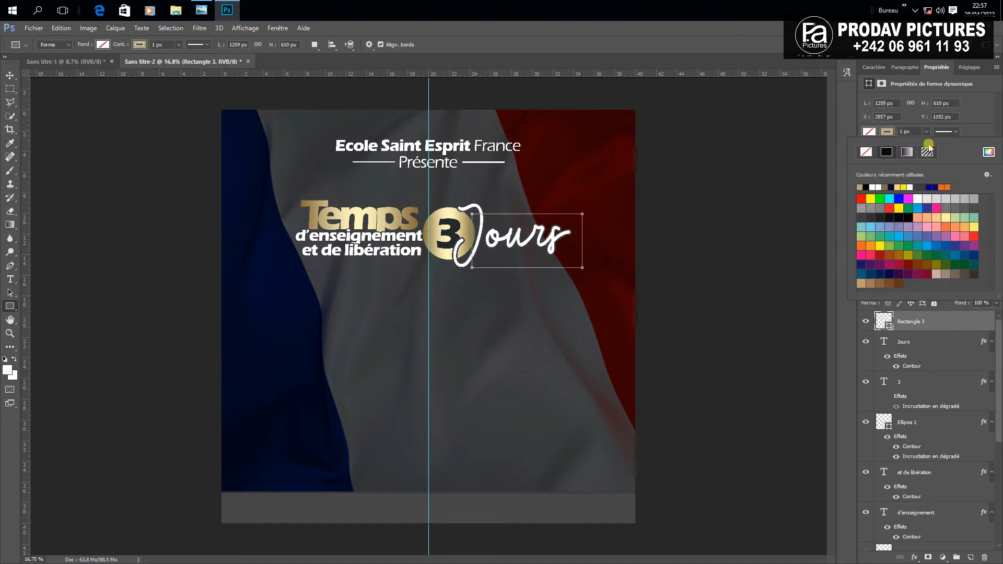
left_click(906, 133)
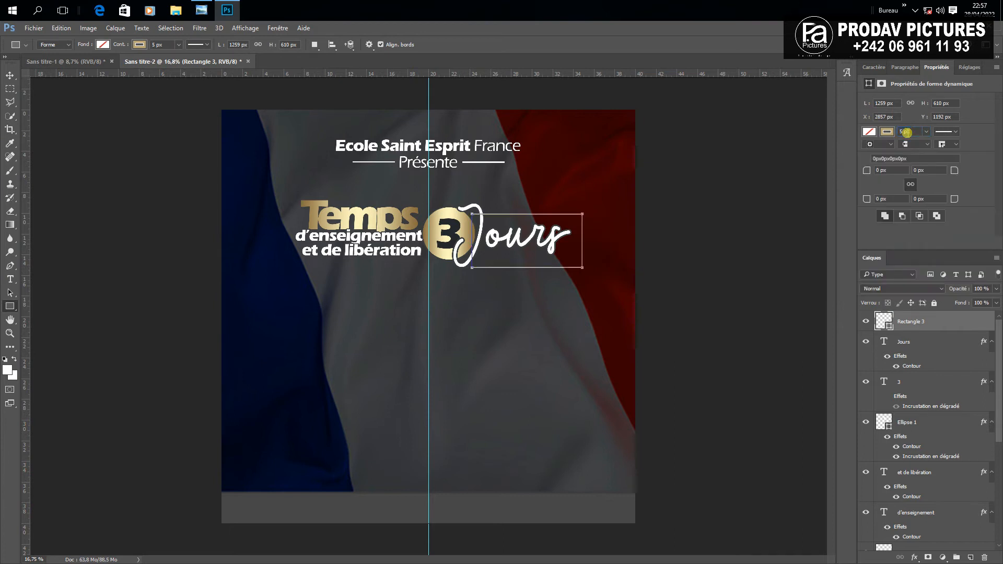
key("Up")
key("Return")
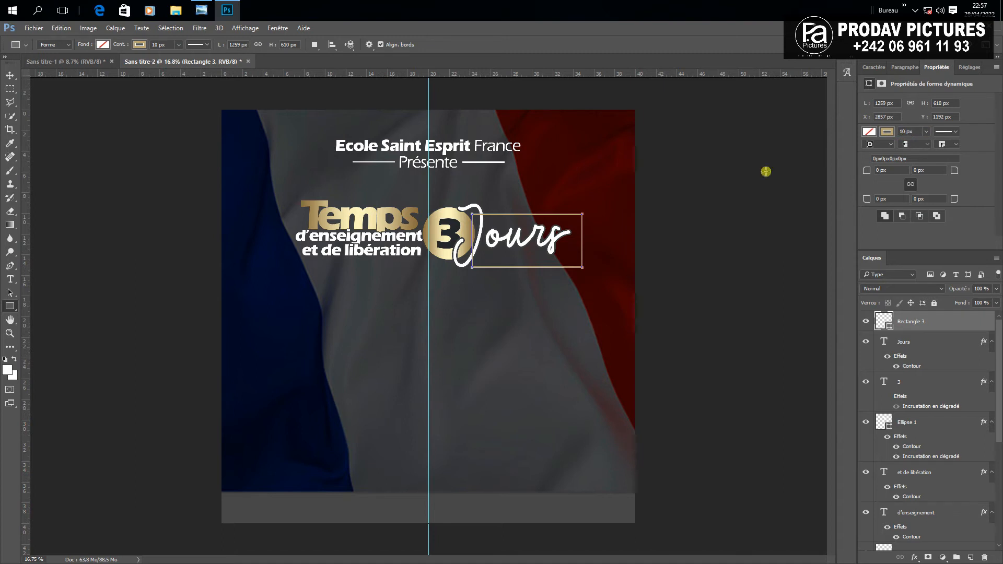
Change the frame outline to a paler gold #fdf3b9 and thicken it to 12 px
left_click(10, 74)
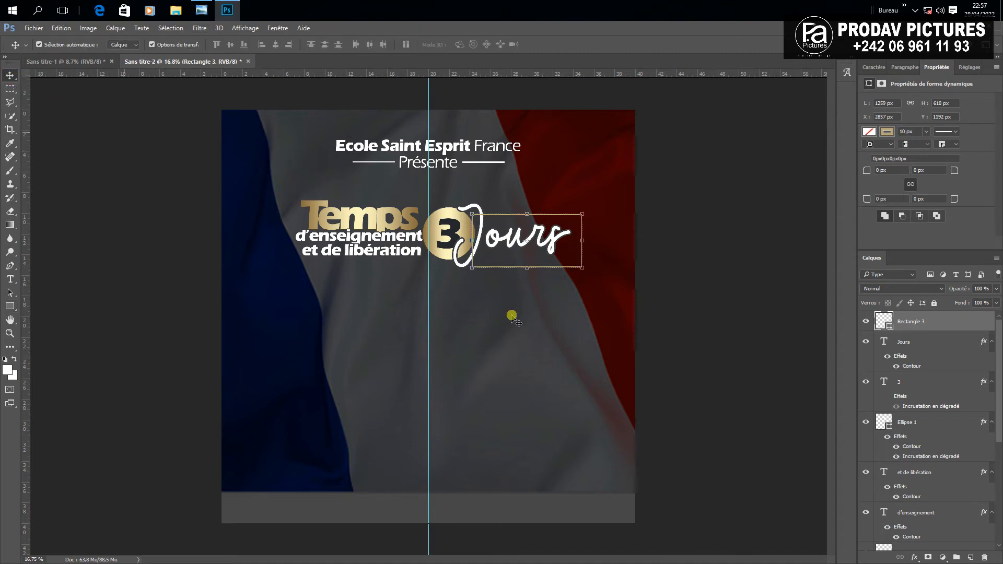
left_click(610, 288)
scroll(542, 258, "up", 2)
left_click(565, 267)
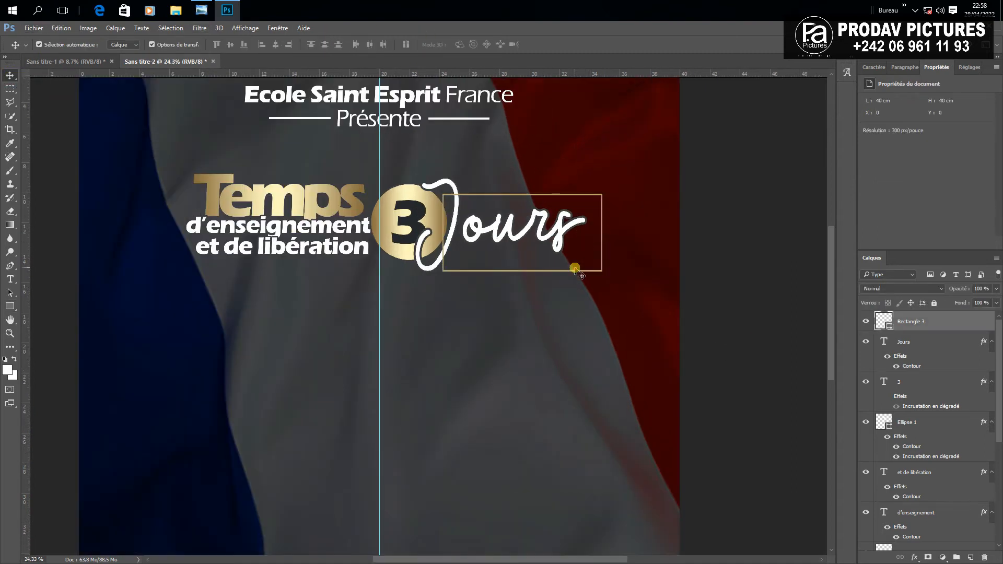
left_click(886, 132)
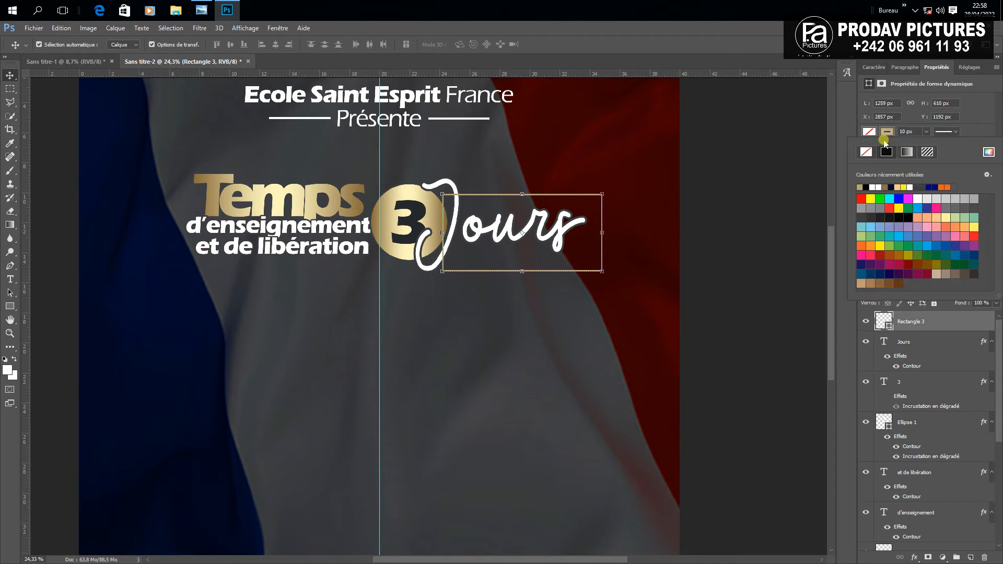
left_click(991, 153)
left_click(417, 191)
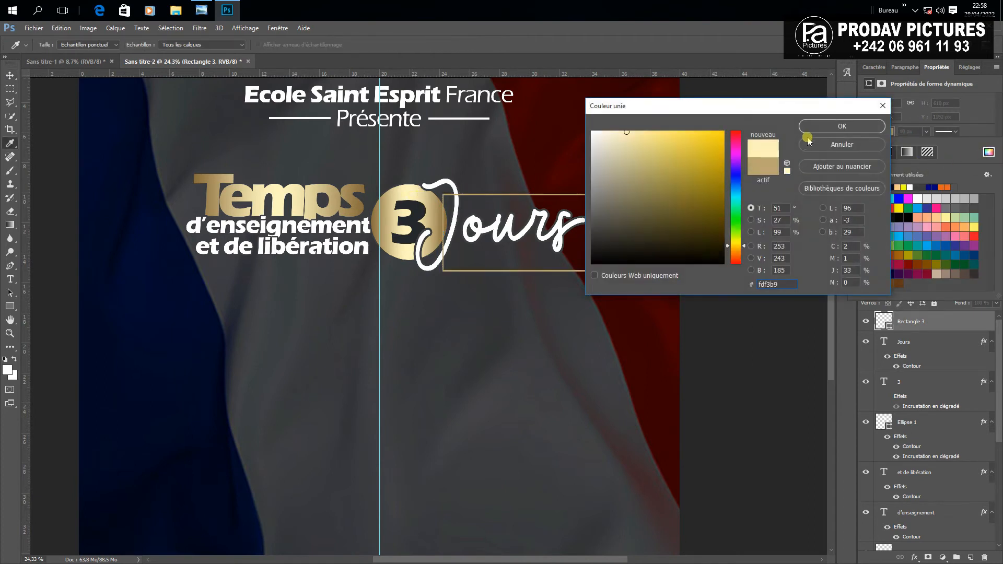
left_click(831, 127)
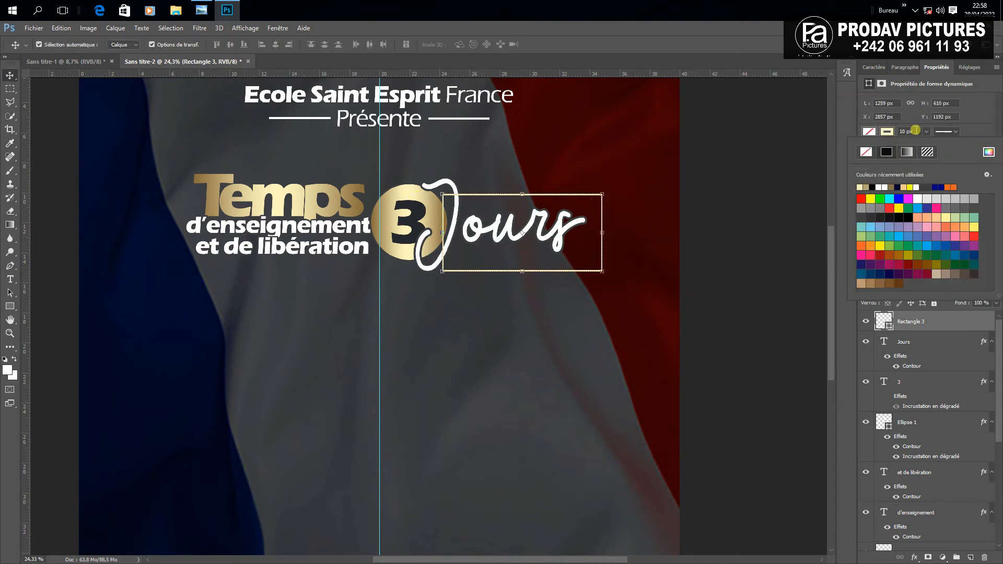
left_click(914, 130)
key("Up")
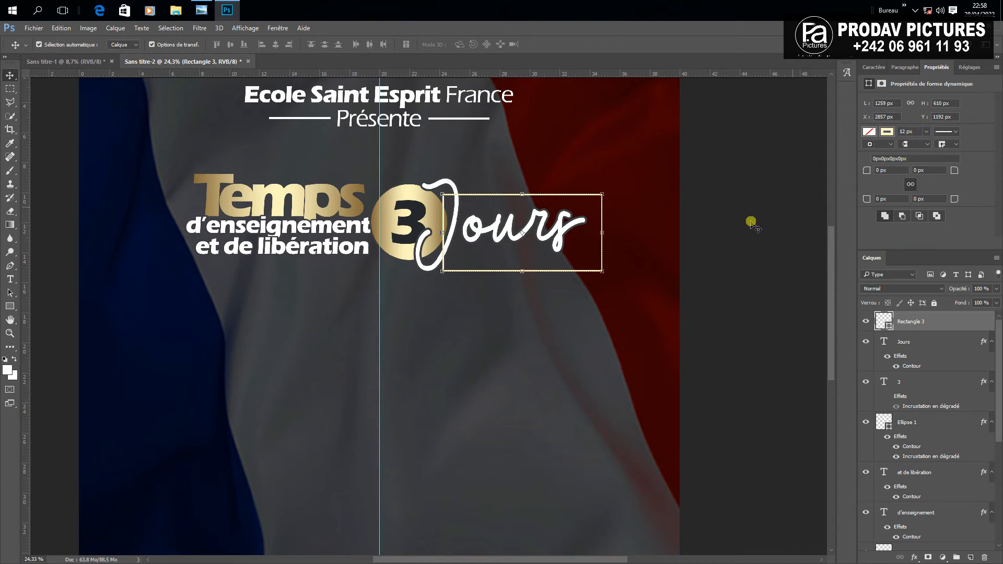
left_click(721, 215)
left_click(530, 196)
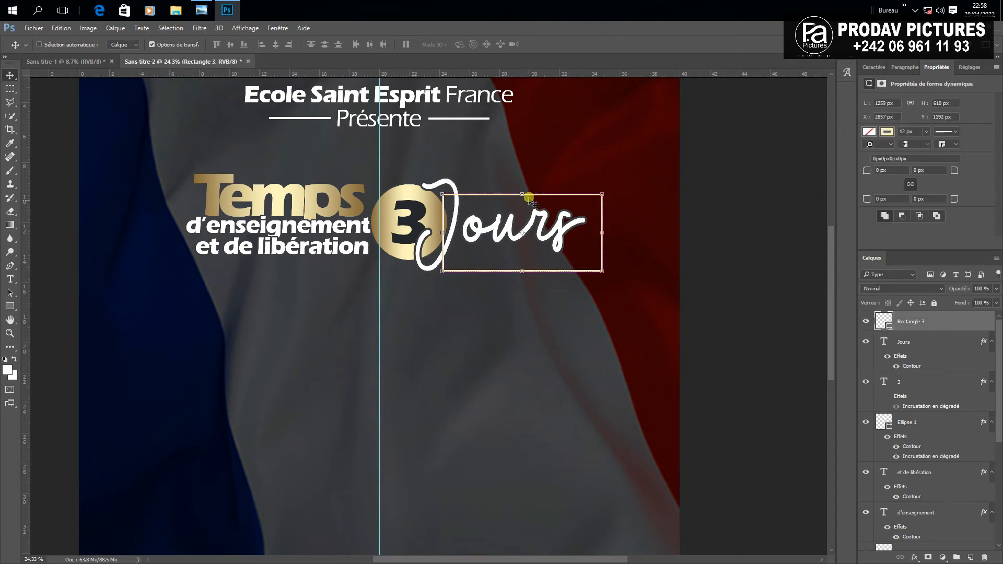
Skew Rectangle 3 into a slanted parallelogram around Jours
left_click_drag(529, 198, 530, 194)
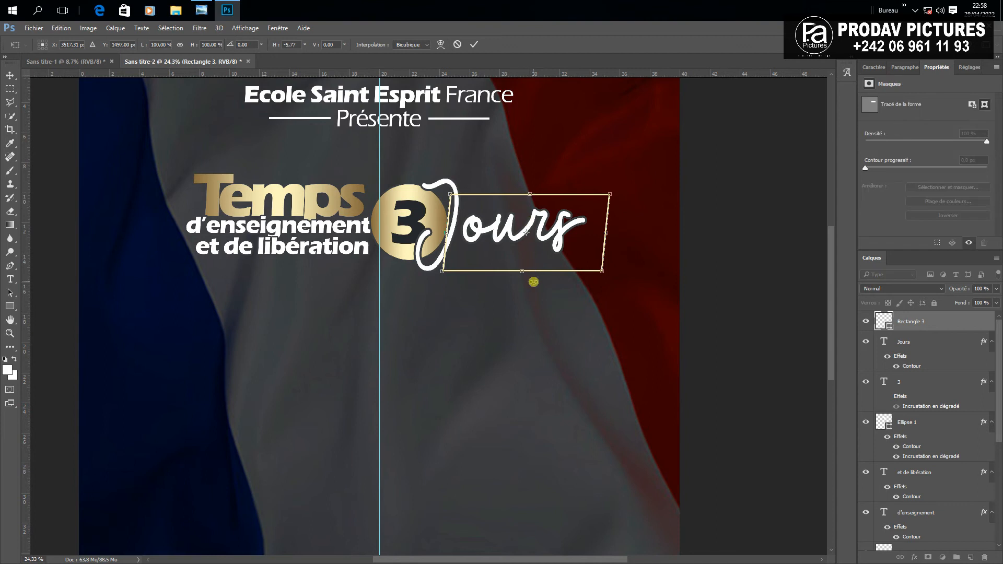
left_click_drag(522, 271, 517, 266)
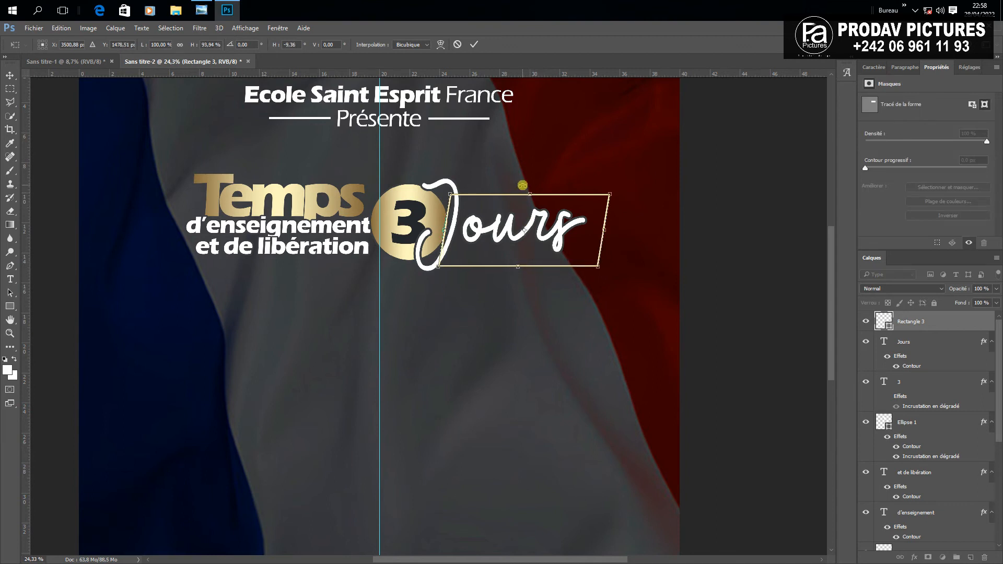
left_click_drag(529, 195, 528, 195)
key("ctrl+z")
left_click_drag(520, 266, 516, 267)
left_click(477, 47)
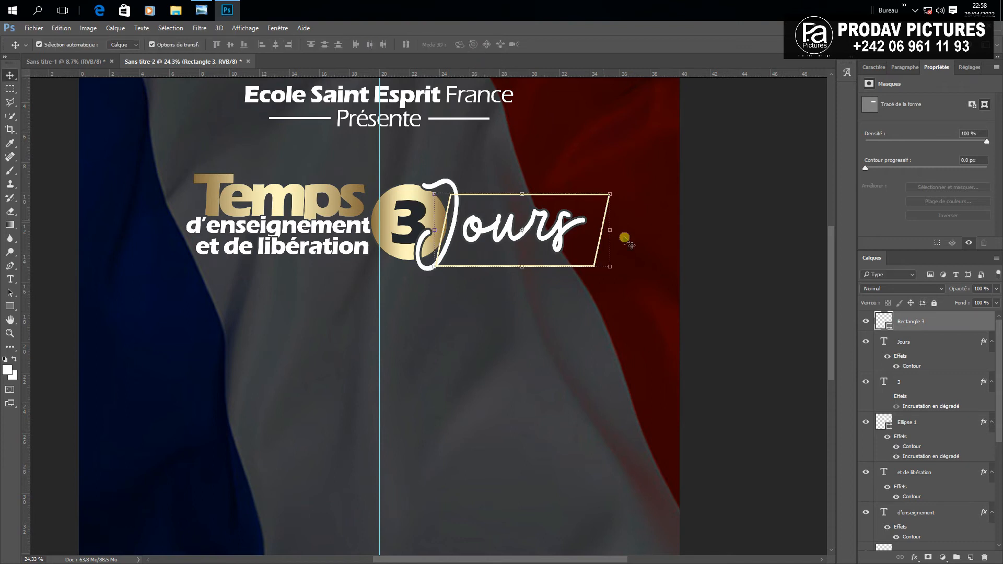
Rasterize the frame and delete its top-left corner and line beside the J
right_click(909, 318)
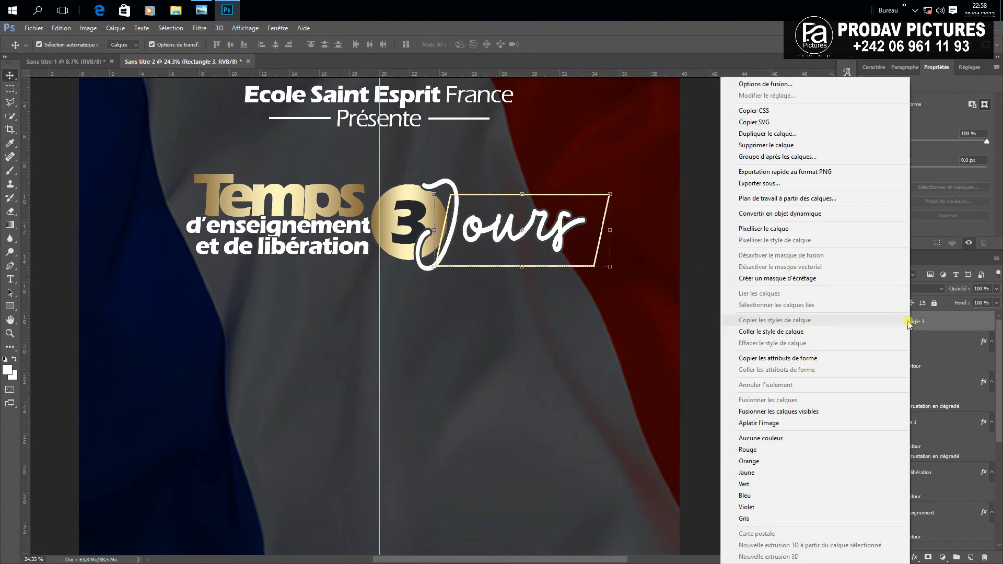
left_click(757, 232)
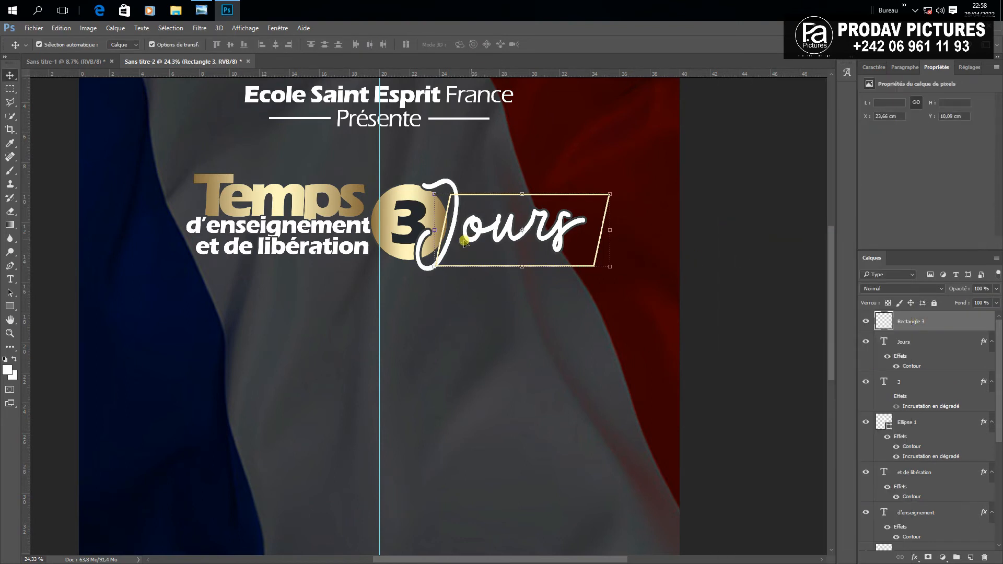
left_click(10, 89)
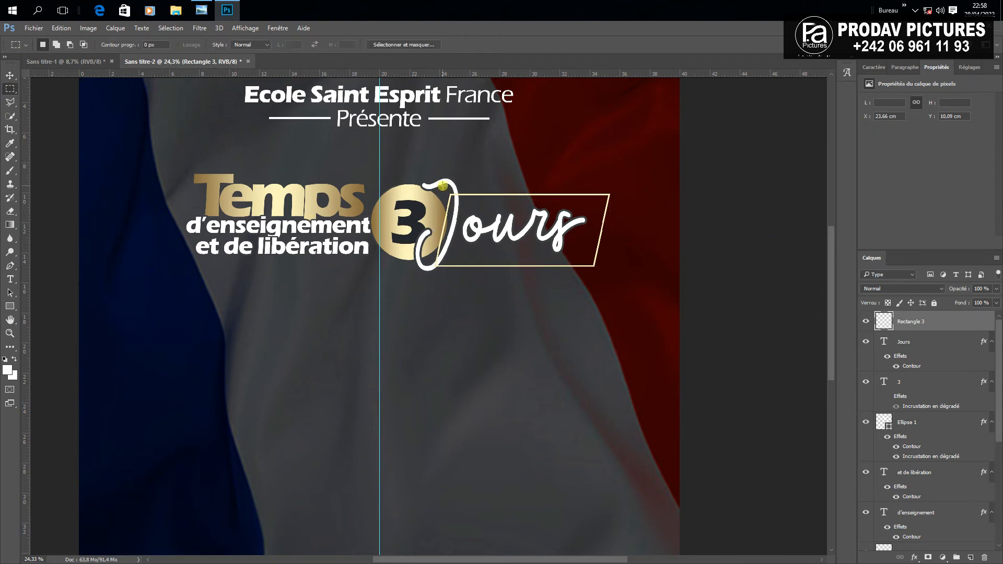
left_click_drag(443, 186, 460, 202)
key("Delete")
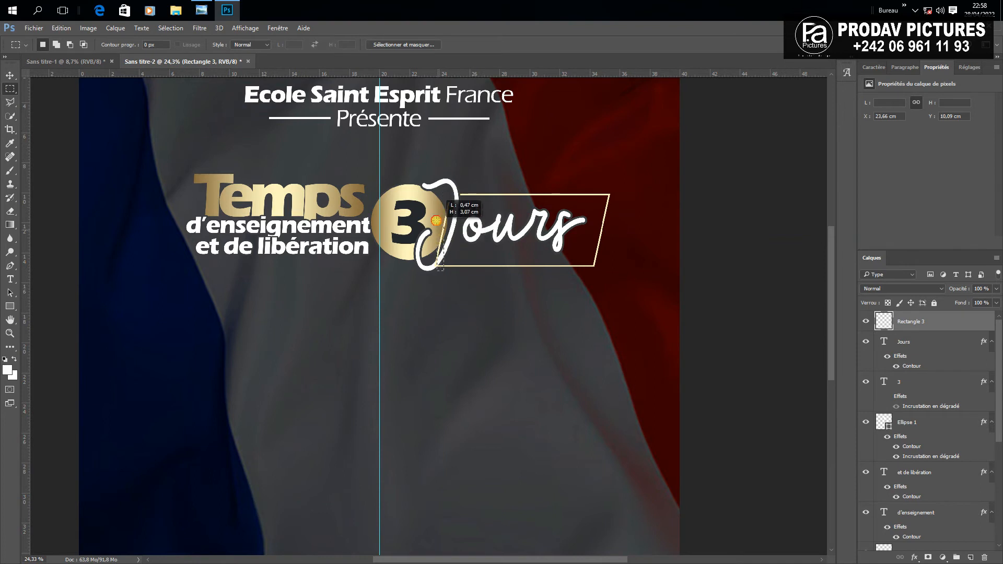
left_click(427, 178)
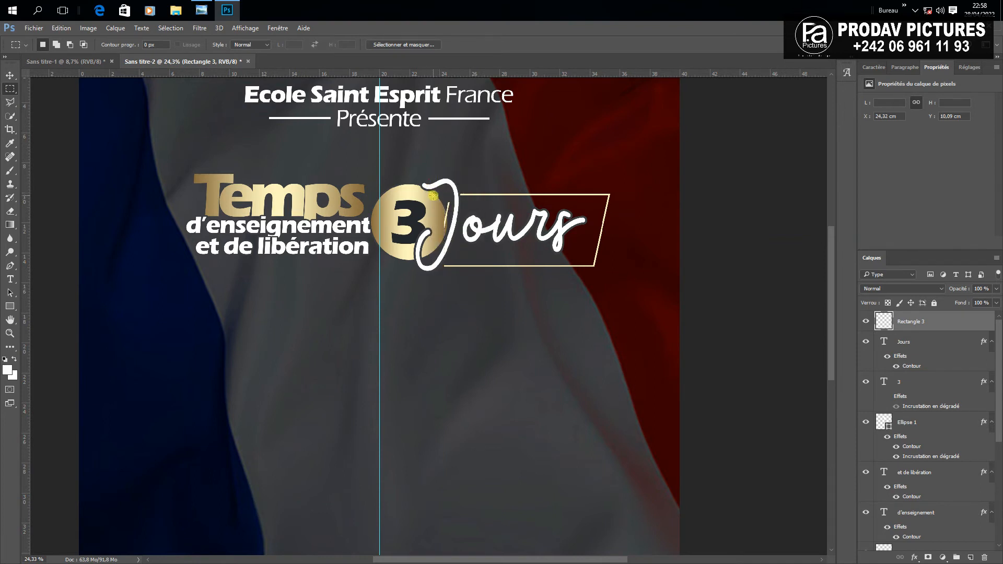
left_click_drag(435, 196, 455, 235)
key("Delete")
left_click(508, 157)
left_click(10, 75)
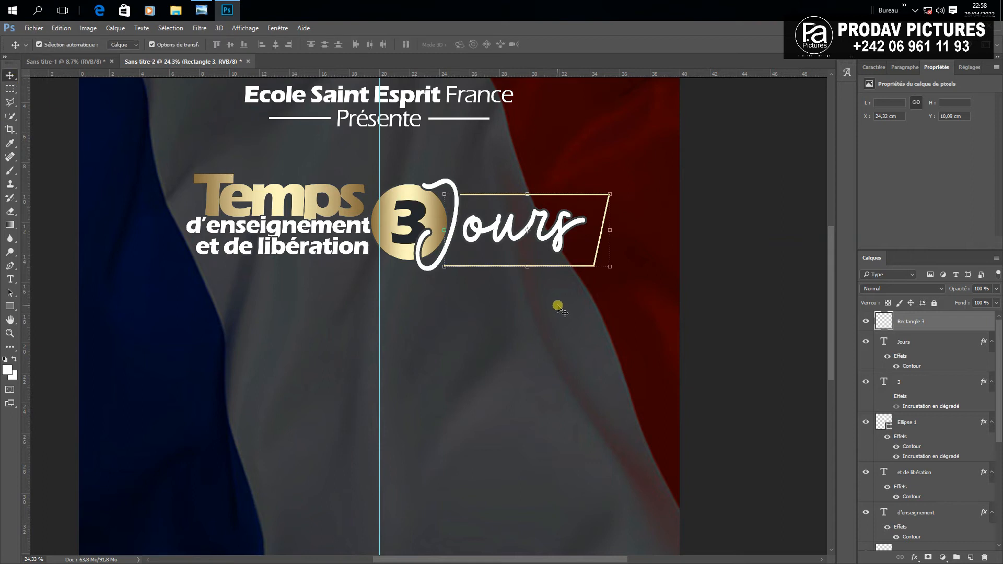
Create a new dotted-line text layer on the poster
left_click(558, 306)
scroll(538, 302, "down", 4)
key("ctrl+0")
key("t")
left_click(512, 337)
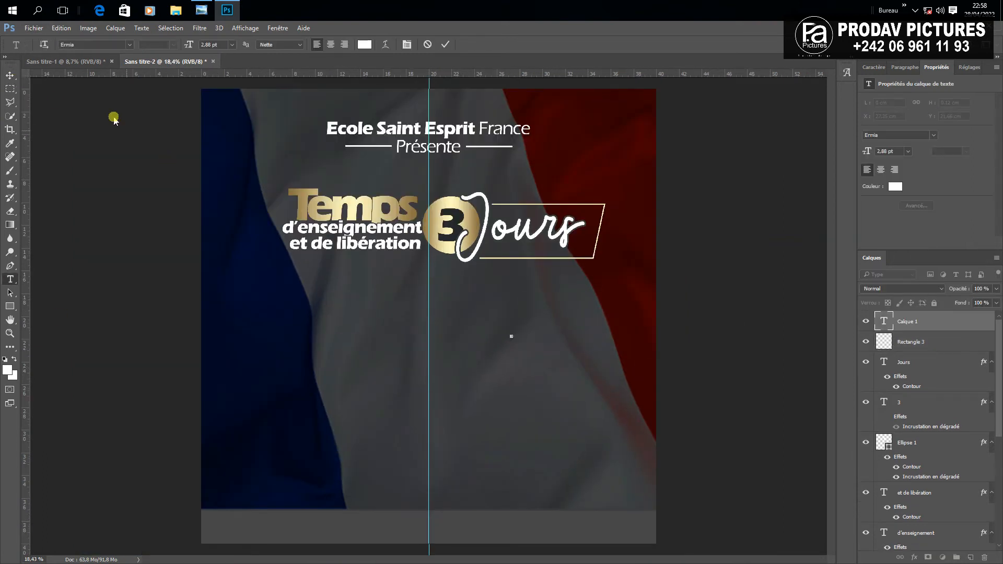
left_click(10, 75)
Scale the dotted line up and position it just above Jours
key("ctrl+t")
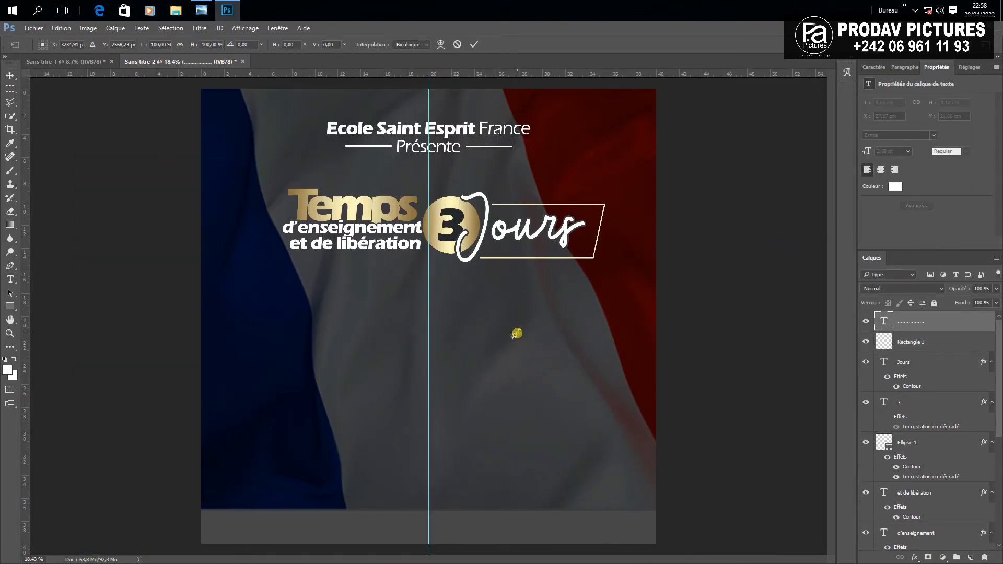
left_click_drag(523, 333, 540, 194)
key("Return")
left_click(556, 269)
scroll(555, 269, "down", 4)
left_click_drag(554, 243, 546, 243)
left_click_drag(494, 233, 494, 230)
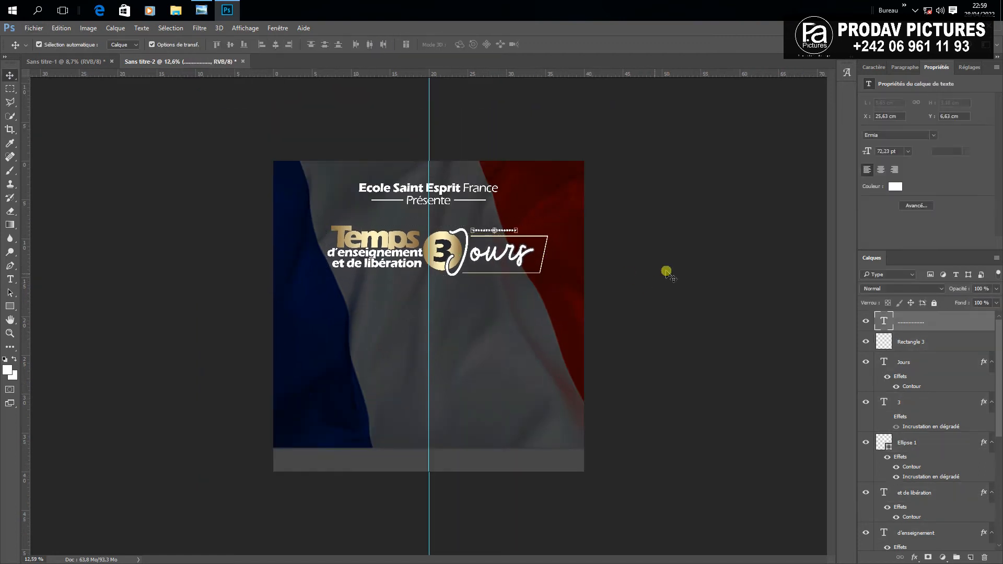
left_click(667, 273)
key("ctrl+s")
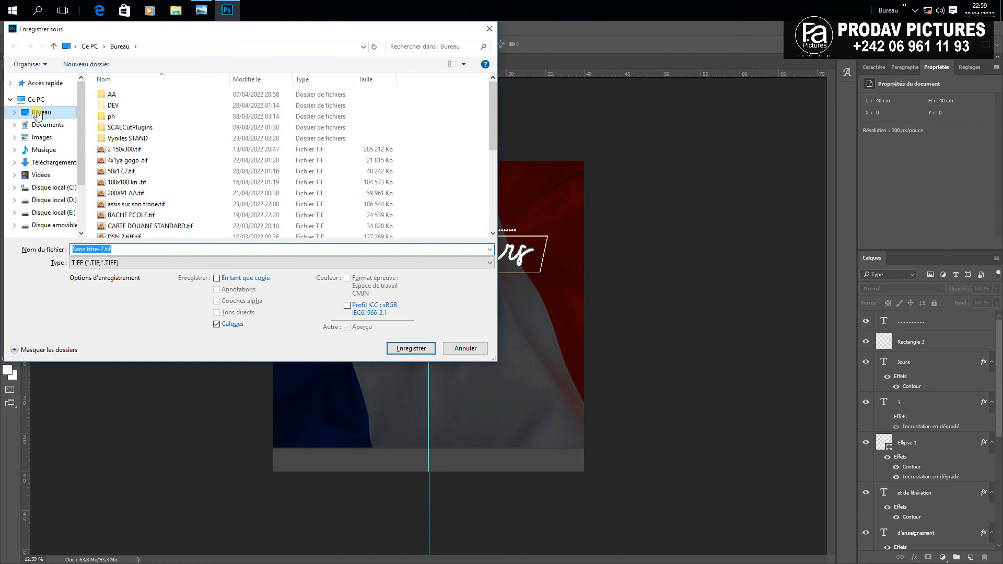
Save the poster in Bureau as TIFF 'temps', accepting default TIFF options and the layers warning
left_click(40, 113)
left_click(120, 249)
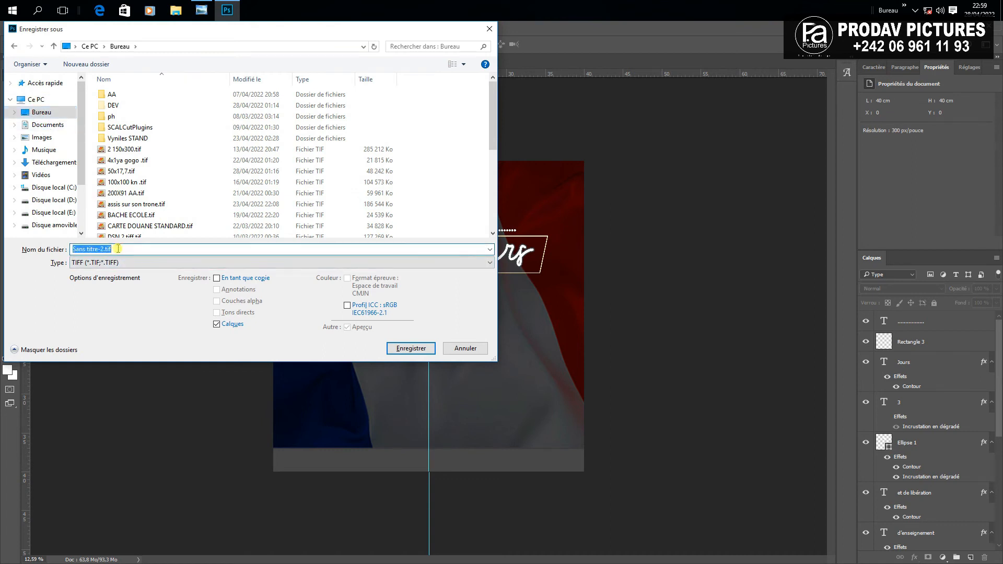
type("temps")
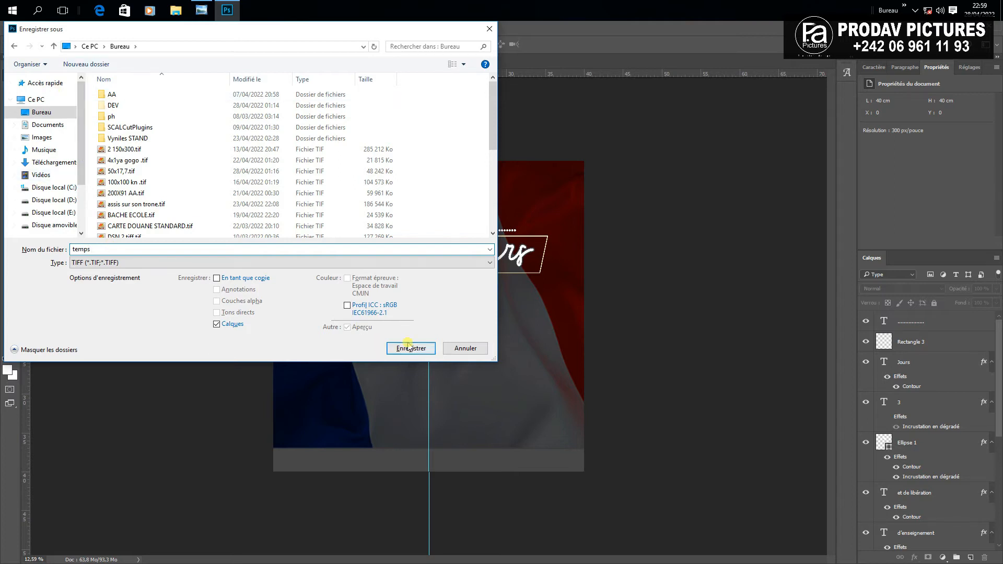
left_click(174, 262)
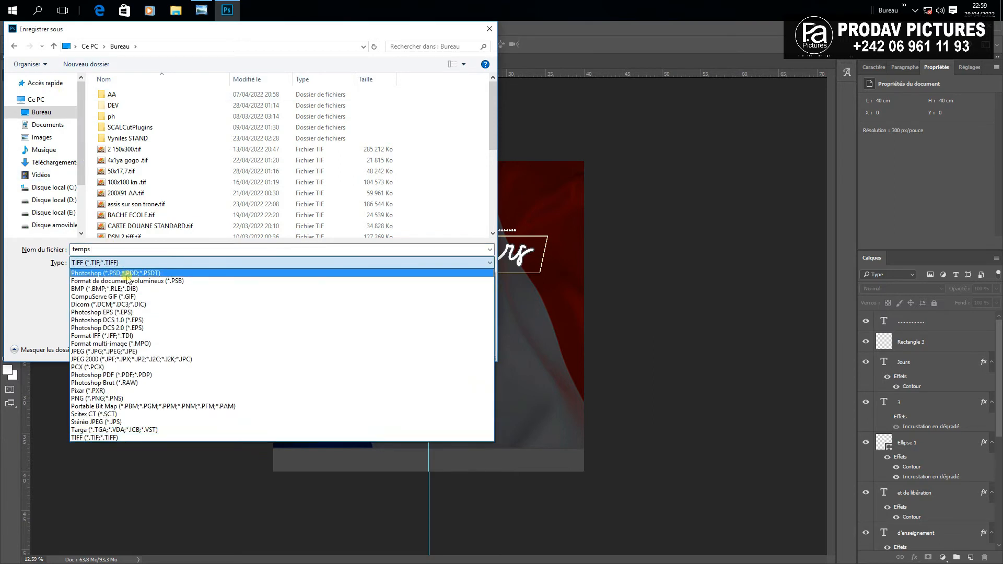
left_click(108, 437)
left_click(410, 348)
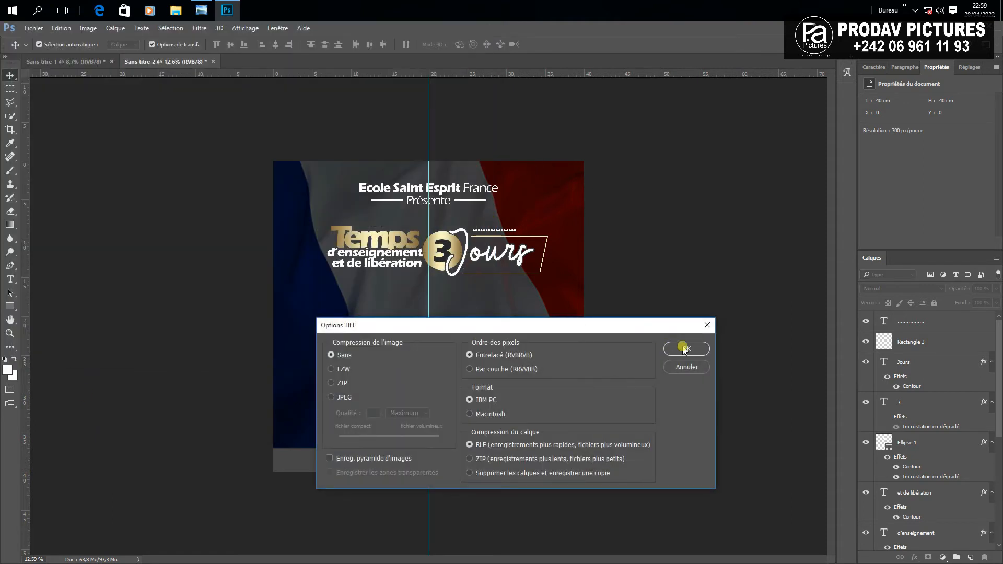
left_click(685, 349)
left_click(485, 231)
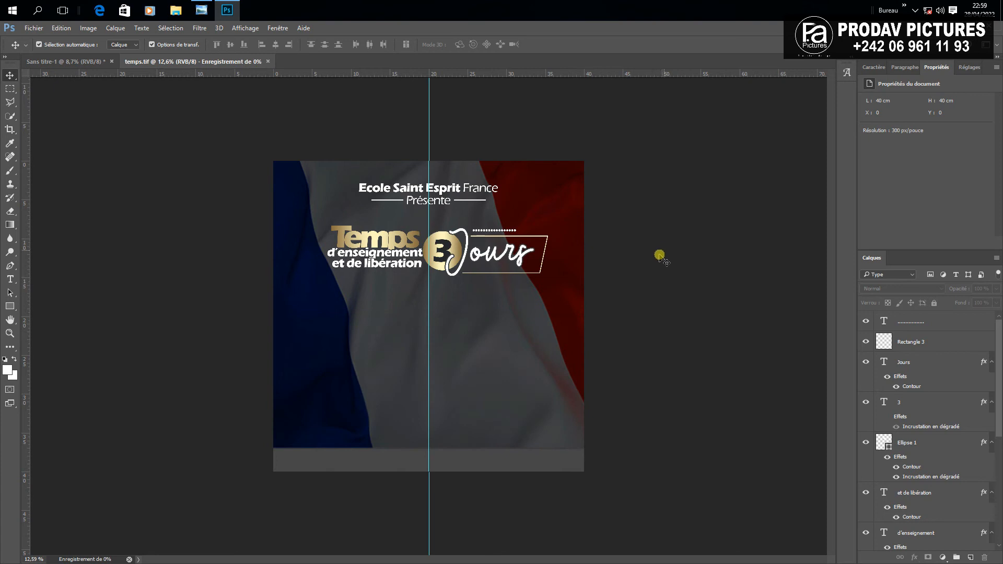
scroll(568, 257, "up", 3)
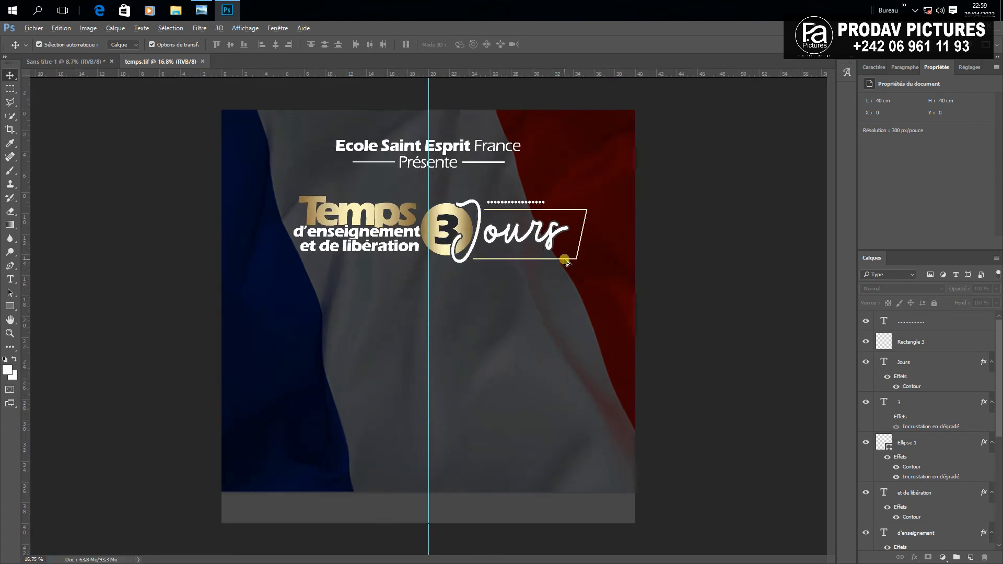
Draw a #ff0000 rectangle on the left below the titles and duplicate it slightly lower
scroll(565, 259, "down", 2)
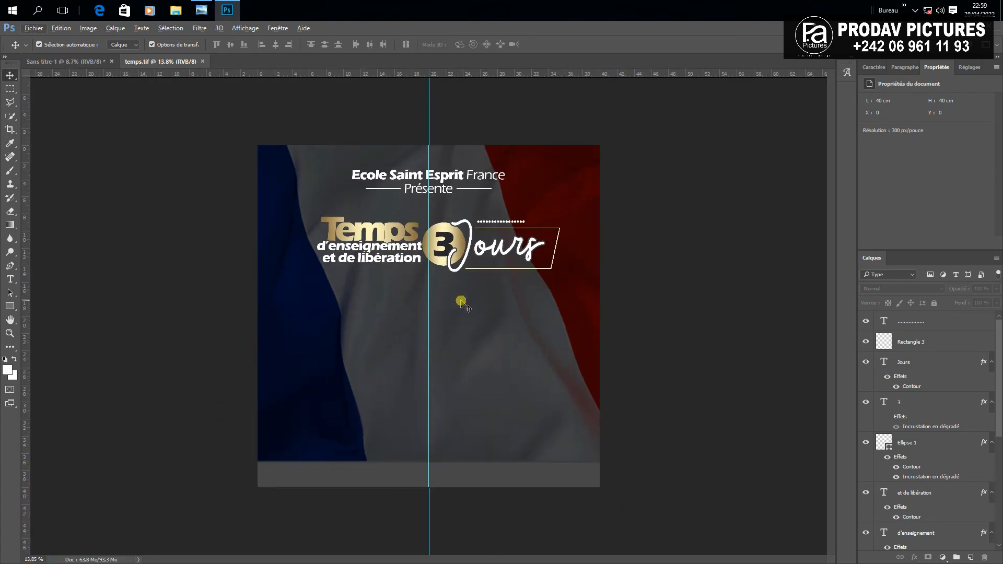
scroll(405, 334, "up", 2)
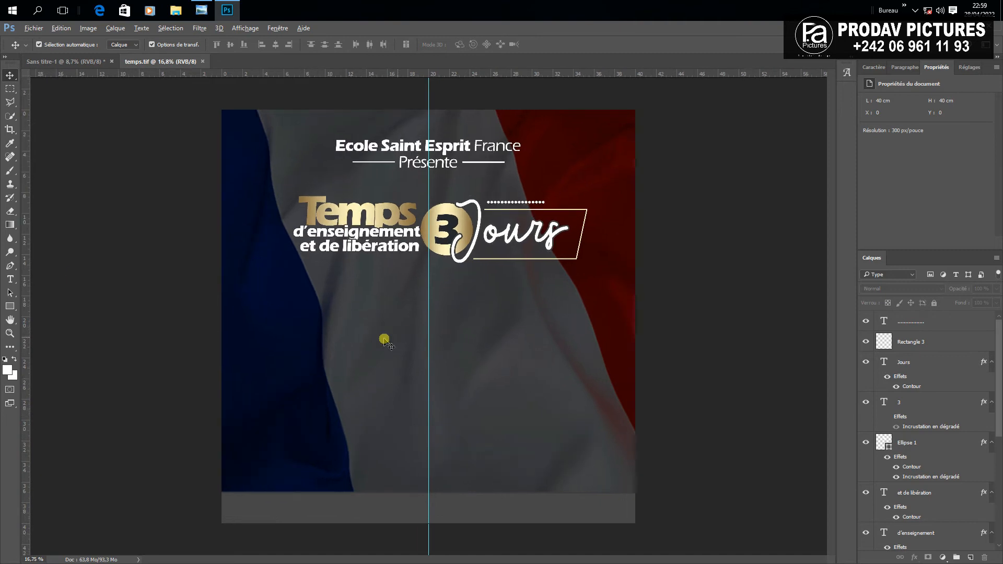
left_click(10, 306)
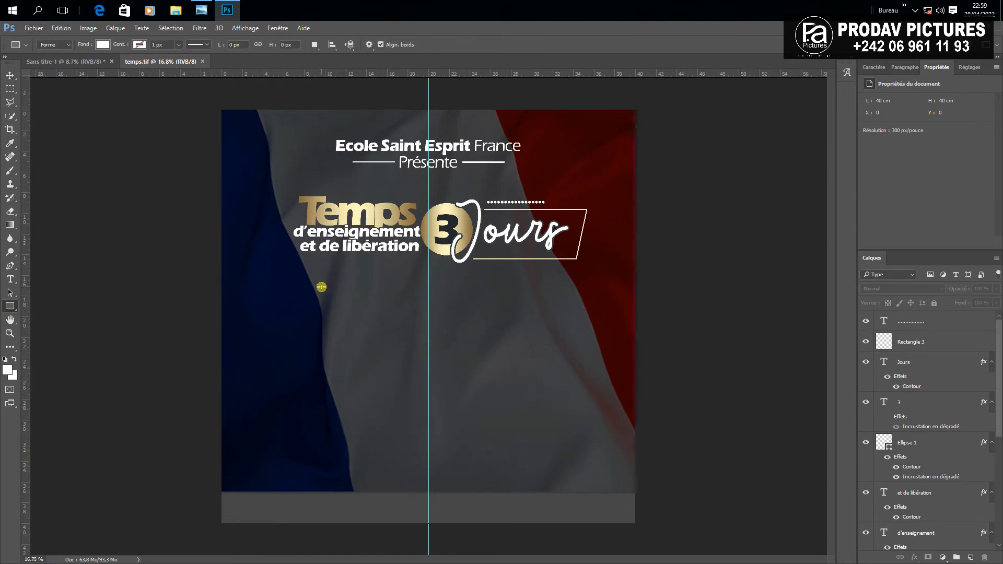
left_click_drag(317, 288, 398, 308)
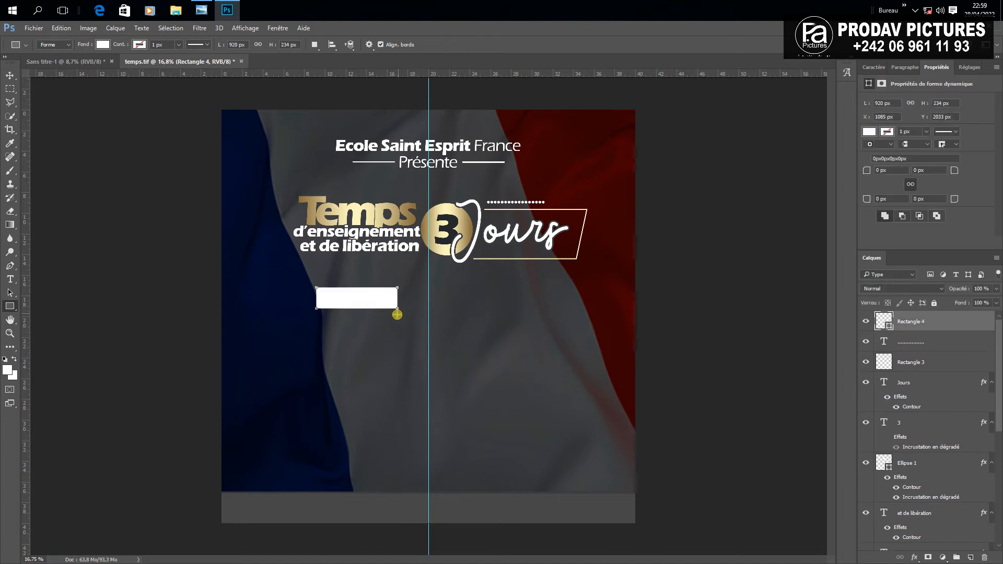
double_click(879, 322)
left_click_drag(630, 186, 799, 101)
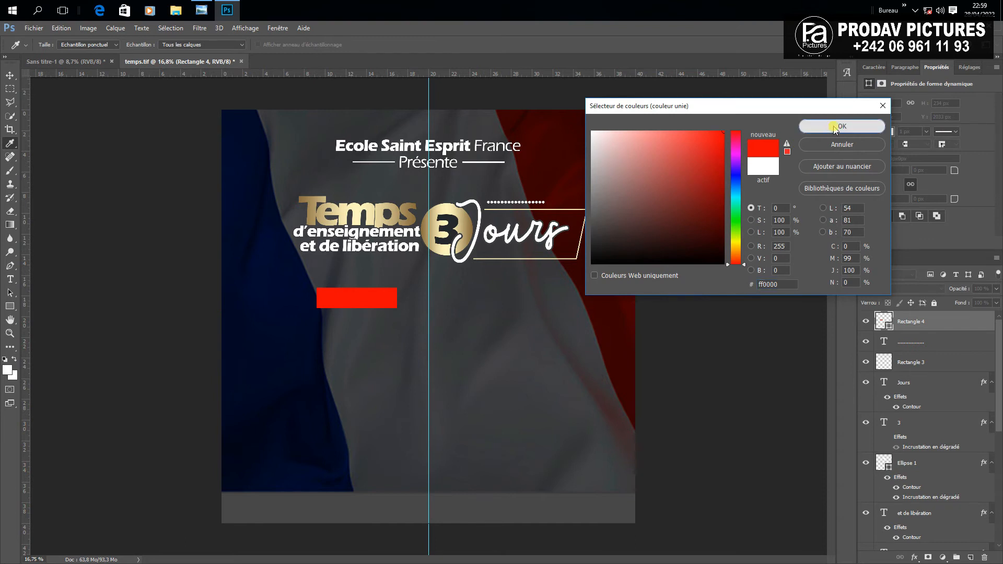
left_click(835, 128)
left_click(10, 75)
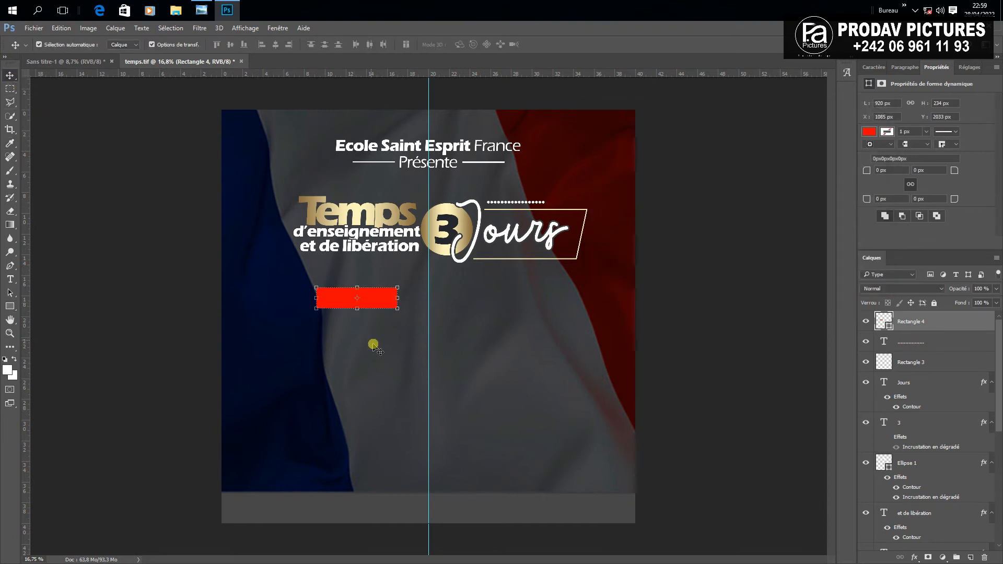
left_click_drag(368, 302, 369, 313)
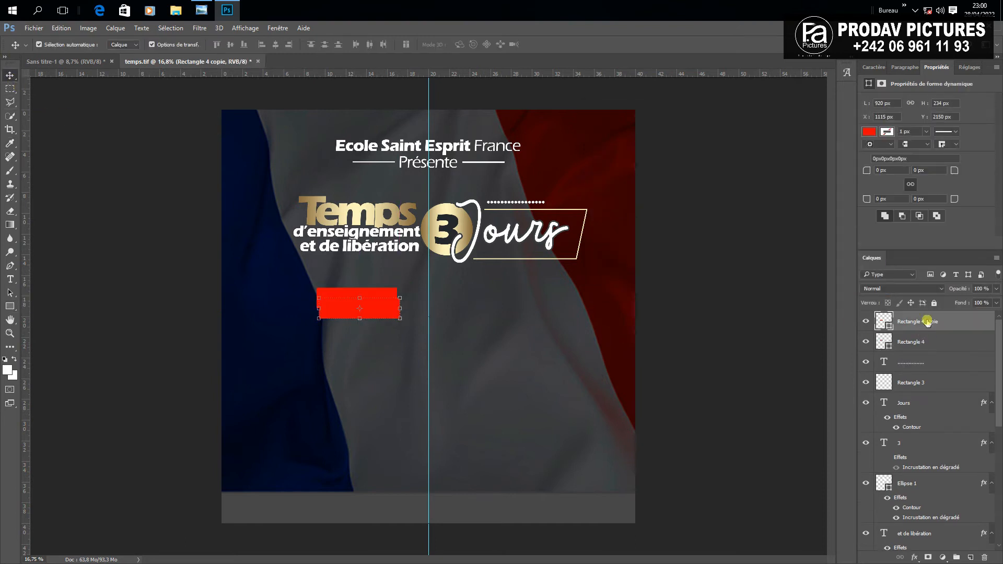
Put the rectangle copy below the original, make it white and stretch it into a large, three-times-taller box
left_click_drag(928, 321, 919, 343)
key("i")
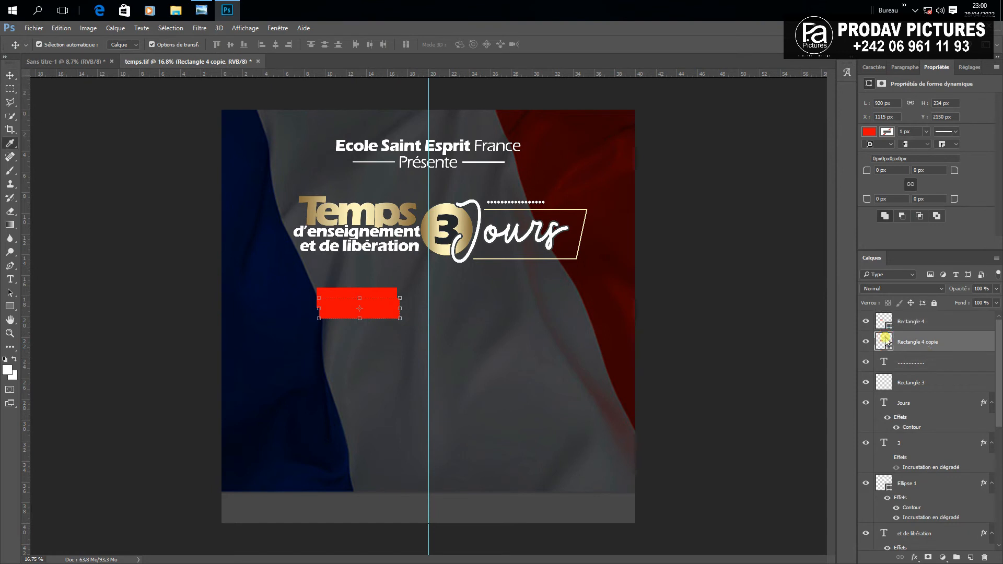
double_click(885, 340)
left_click(623, 131)
left_click(825, 137)
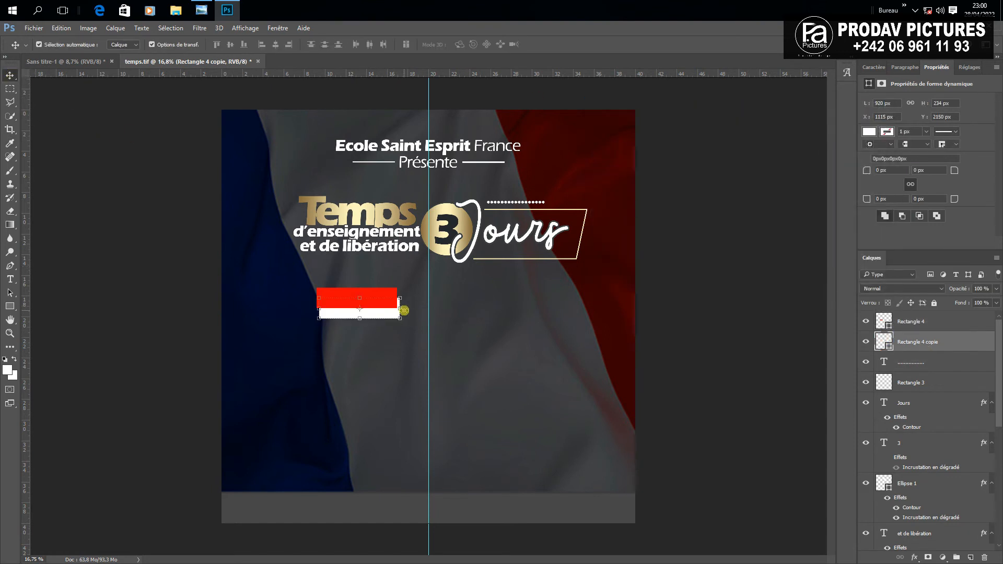
left_click_drag(404, 310, 574, 314)
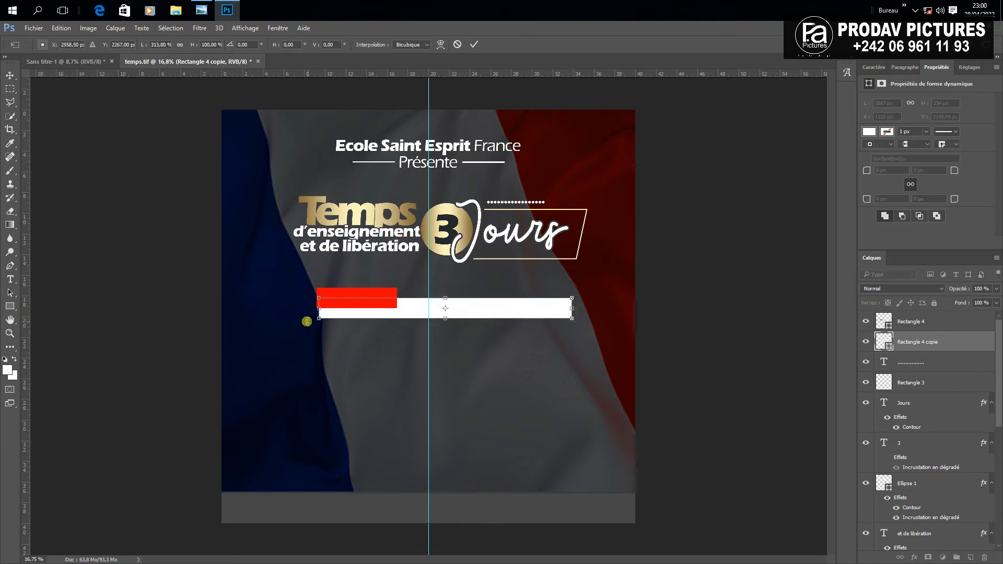
left_click_drag(319, 308, 311, 309)
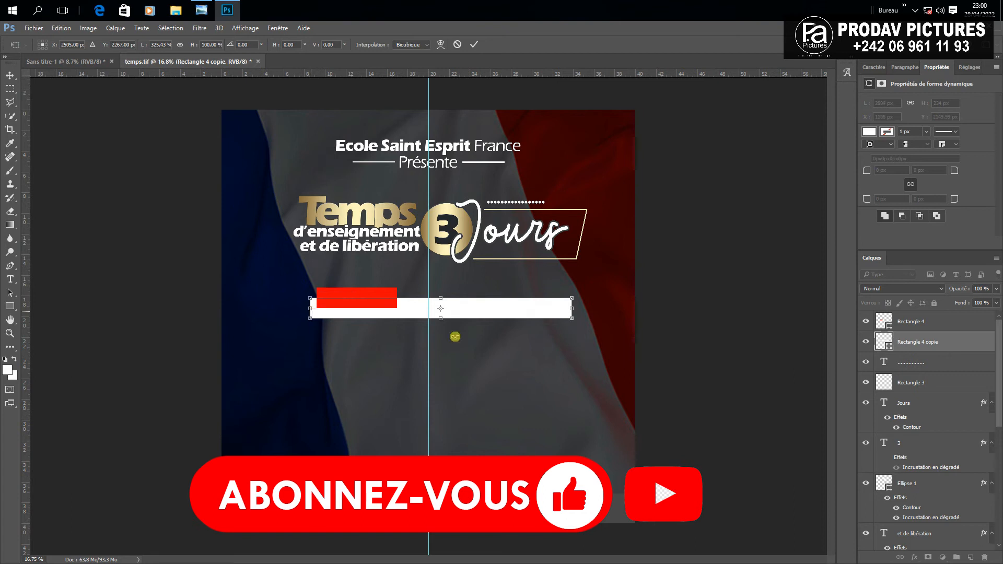
left_click_drag(438, 322, 447, 365)
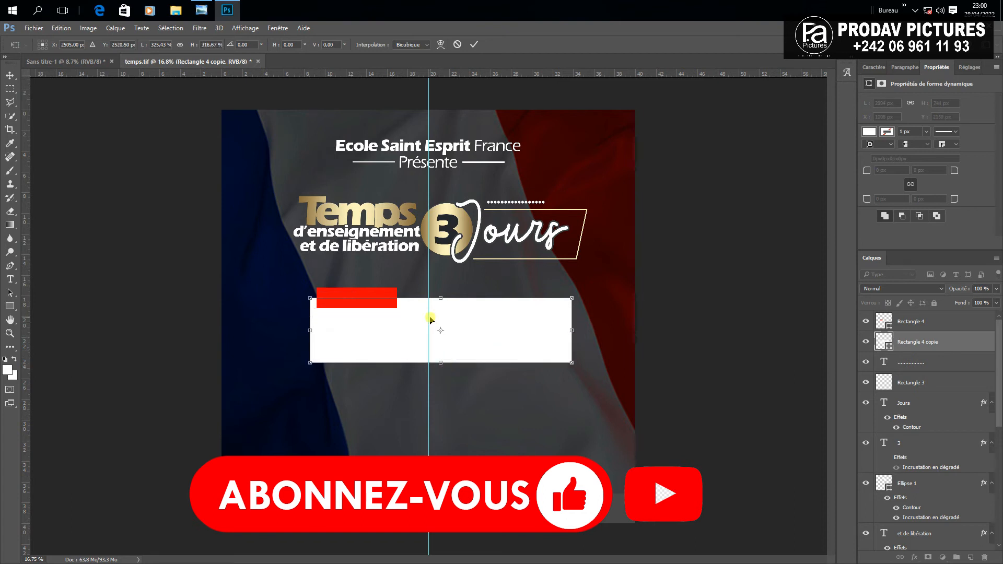
left_click(474, 44)
Widen the red bar slightly to the left
left_click(362, 298)
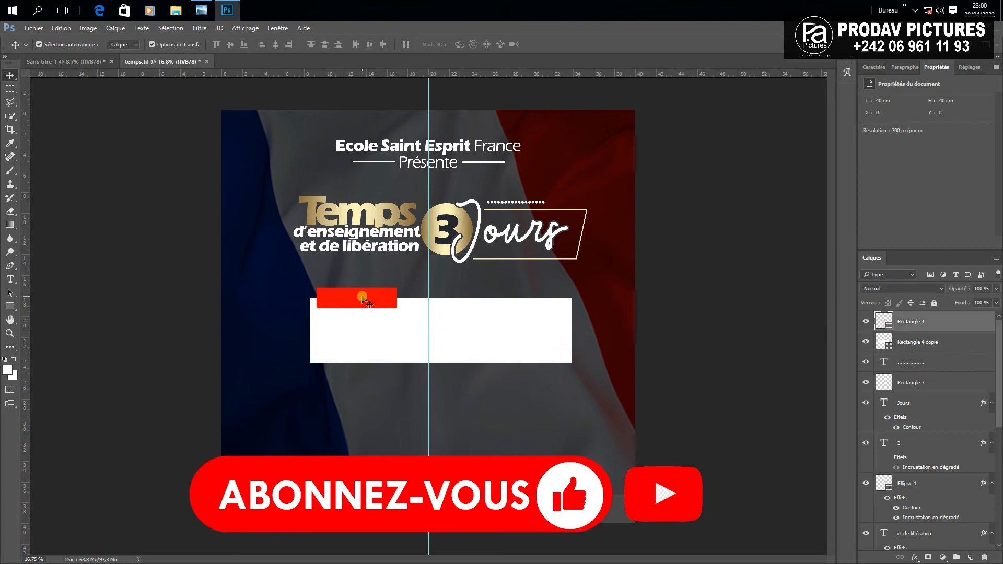
key("ctrl+t")
left_click_drag(316, 298, 301, 299)
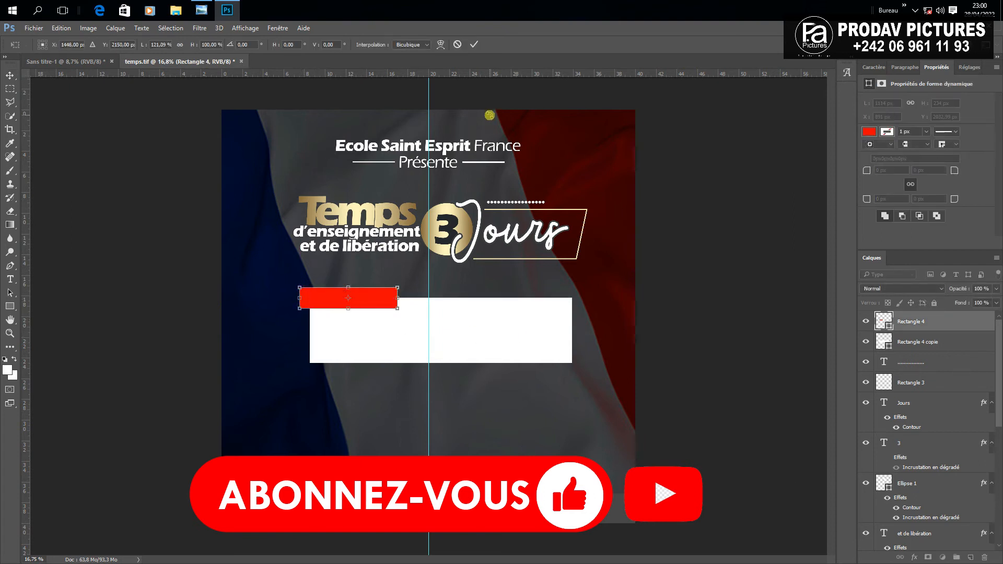
left_click(474, 45)
Duplicate the white box a little lower and place the copy beneath the upper box
left_click(701, 295)
left_click(501, 341)
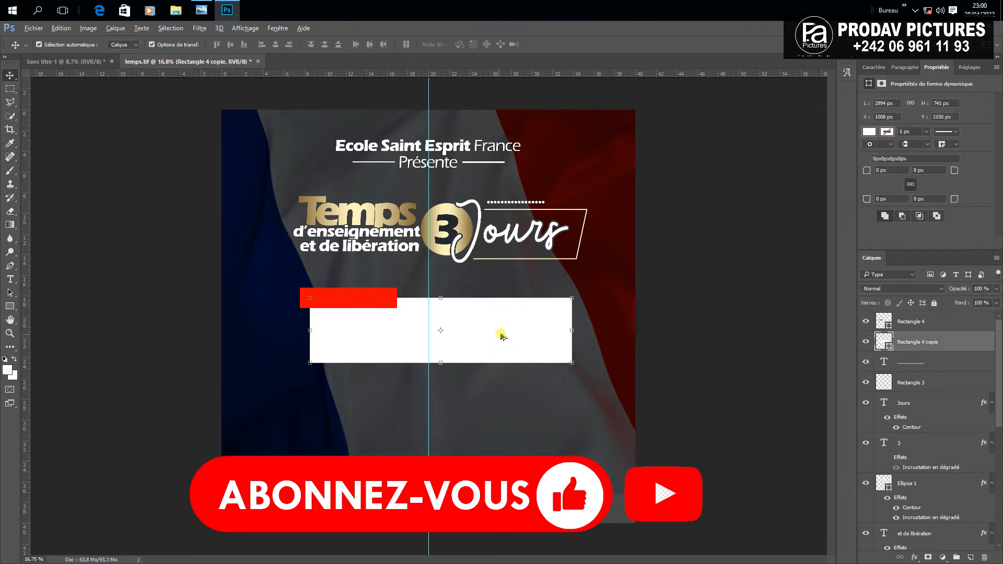
left_click_drag(505, 330, 506, 363)
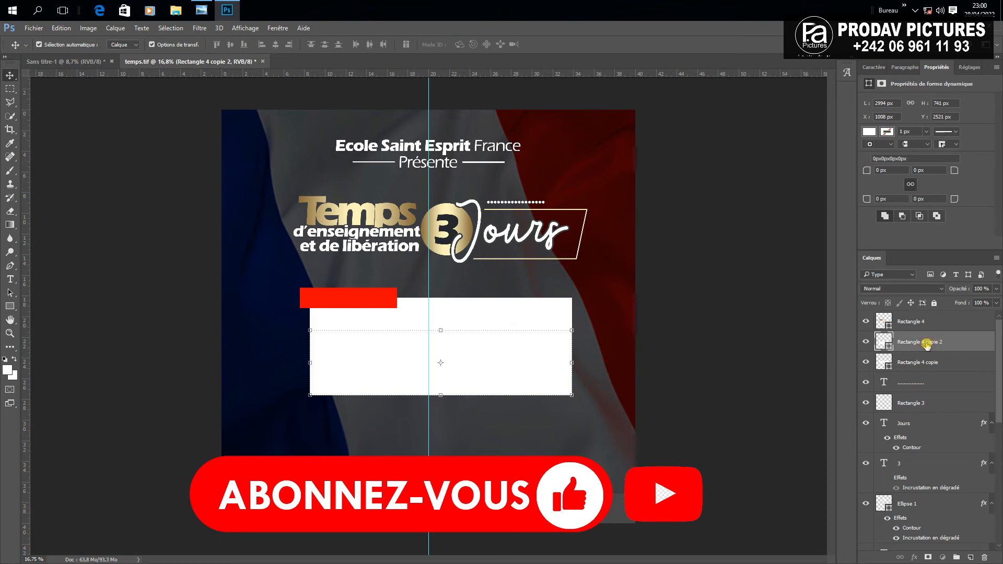
left_click(920, 367)
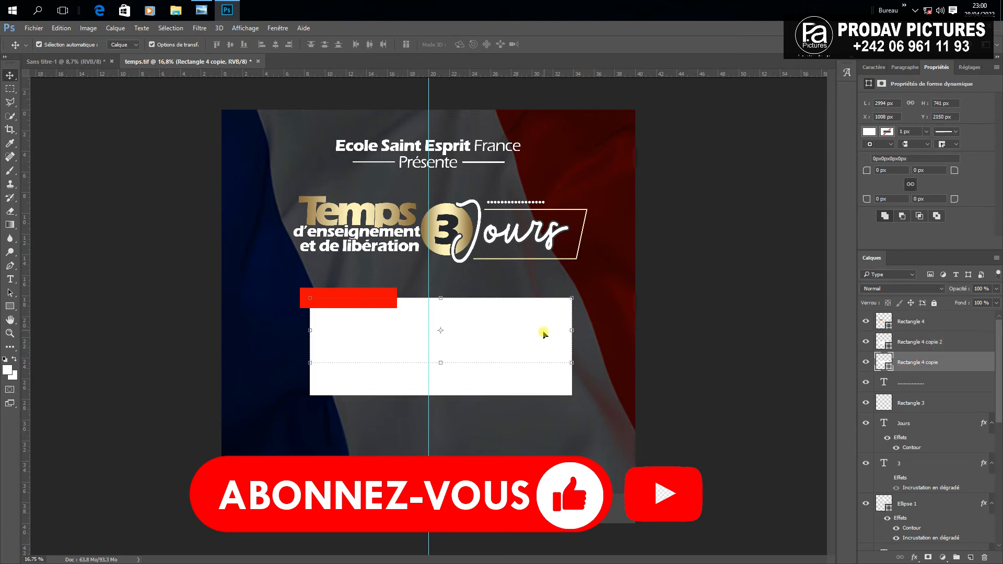
left_click(558, 388)
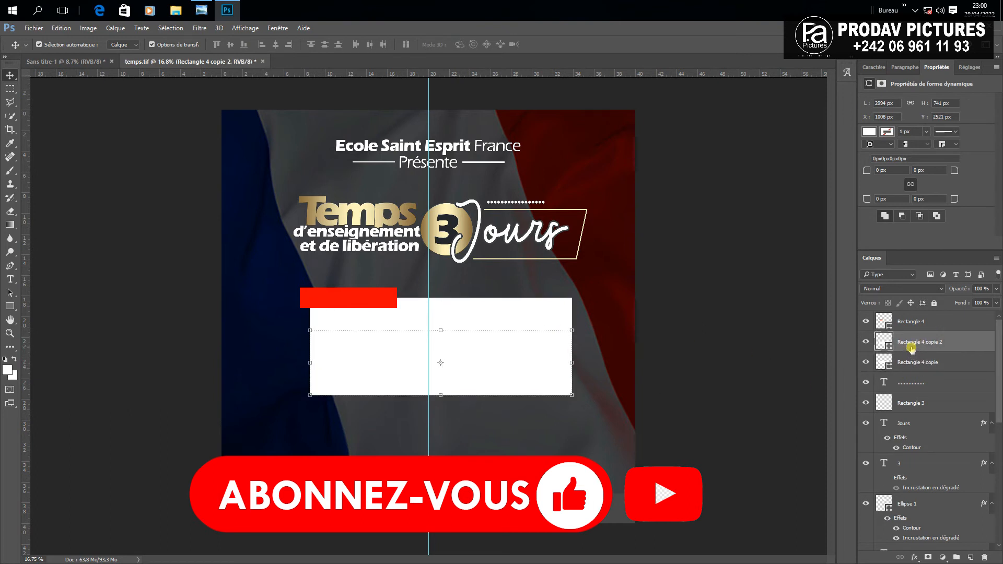
left_click_drag(912, 349, 920, 373)
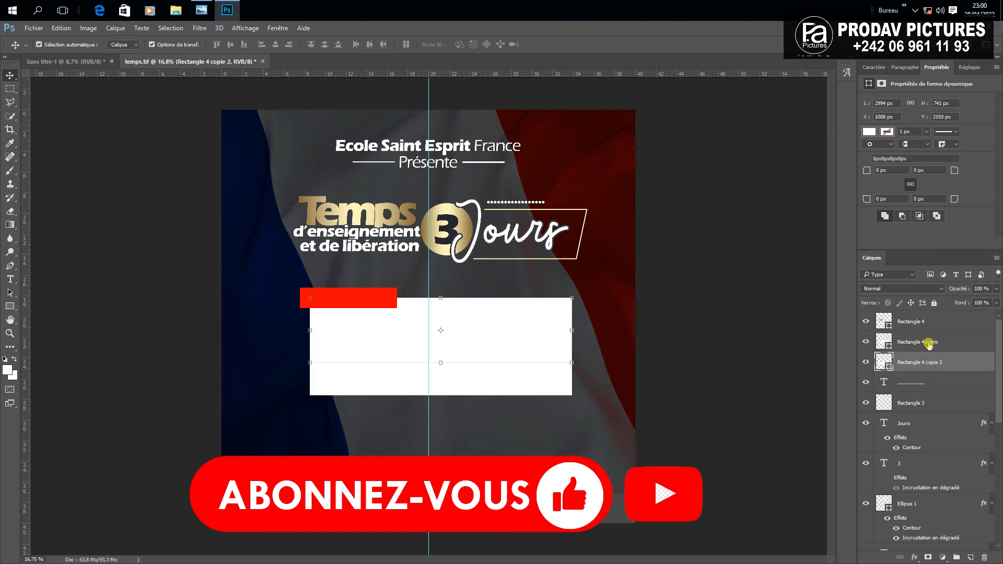
Add an Ombre portée drop shadow to the upper white box
left_click(929, 345)
left_click(914, 558)
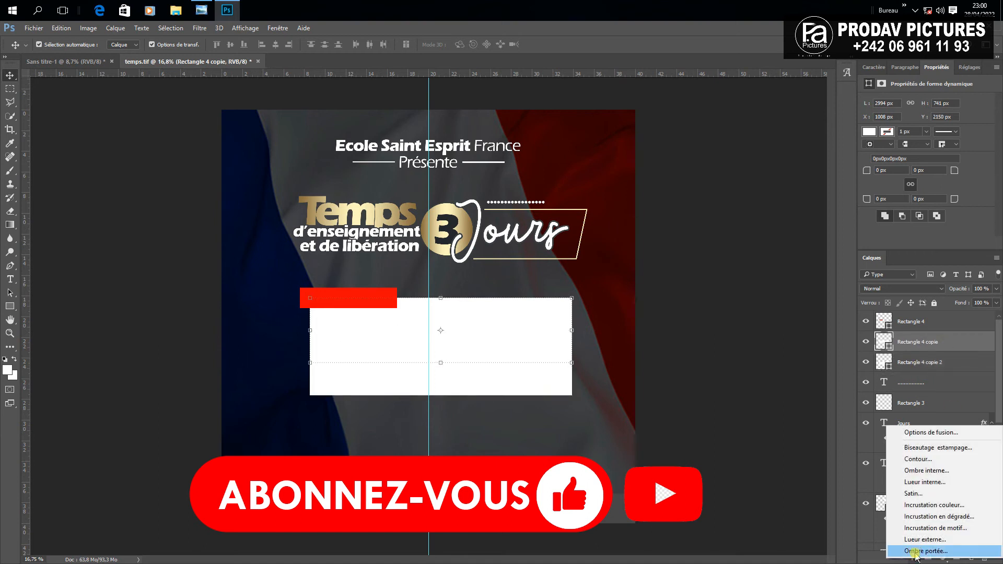
left_click(921, 548)
left_click(682, 123)
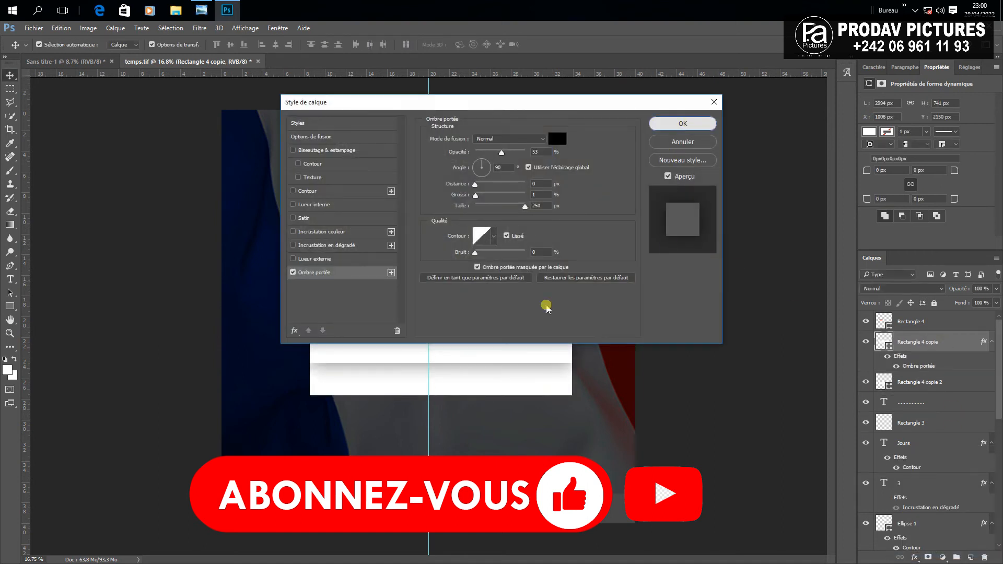
Shrink the lower white copy into a narrower, shorter strip centred below the box
left_click(312, 378)
left_click_drag(308, 368, 360, 364)
left_click_drag(573, 371, 505, 371)
left_click_drag(440, 330, 436, 352)
left_click_drag(357, 373, 348, 373)
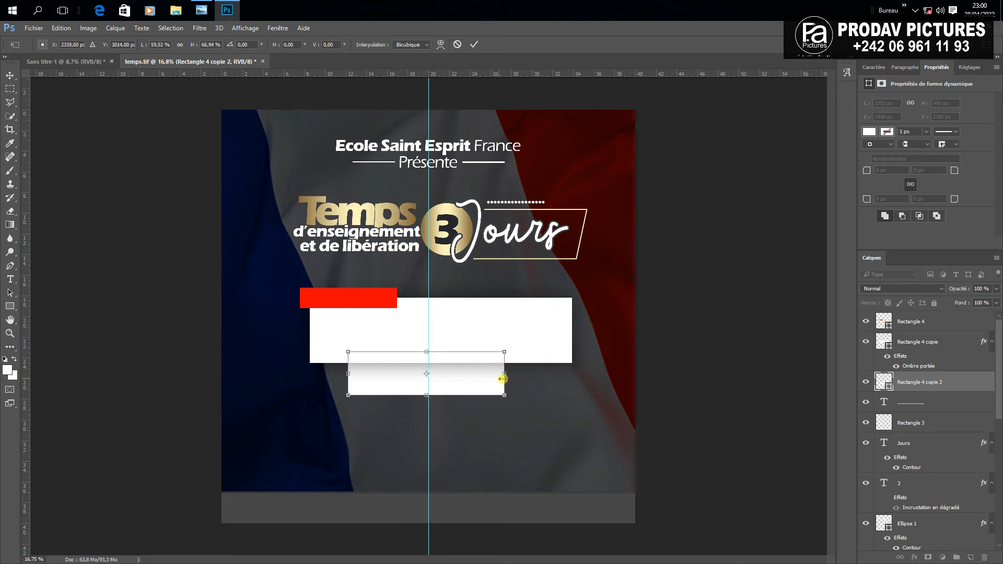
left_click_drag(504, 373, 533, 375)
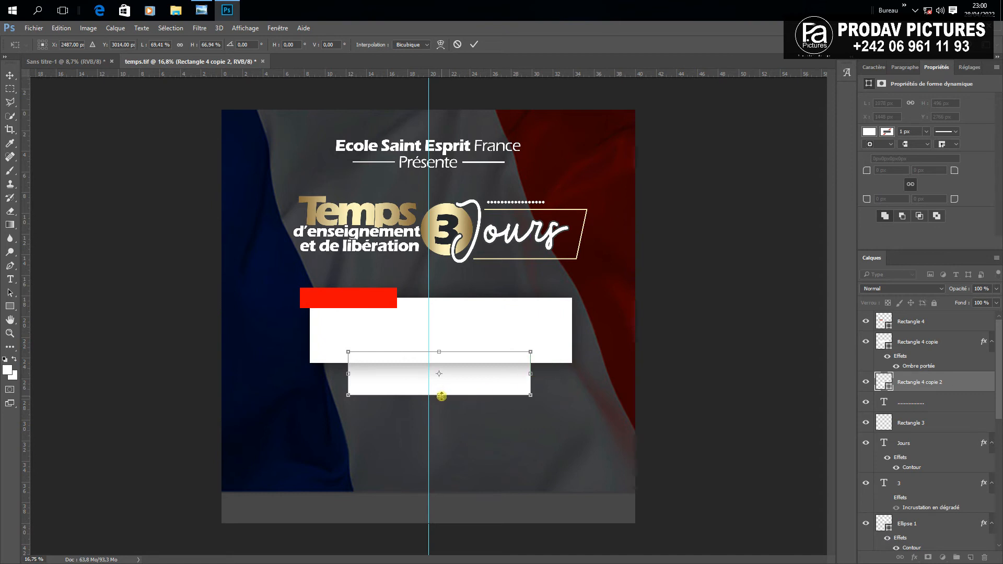
left_click_drag(441, 395, 442, 387)
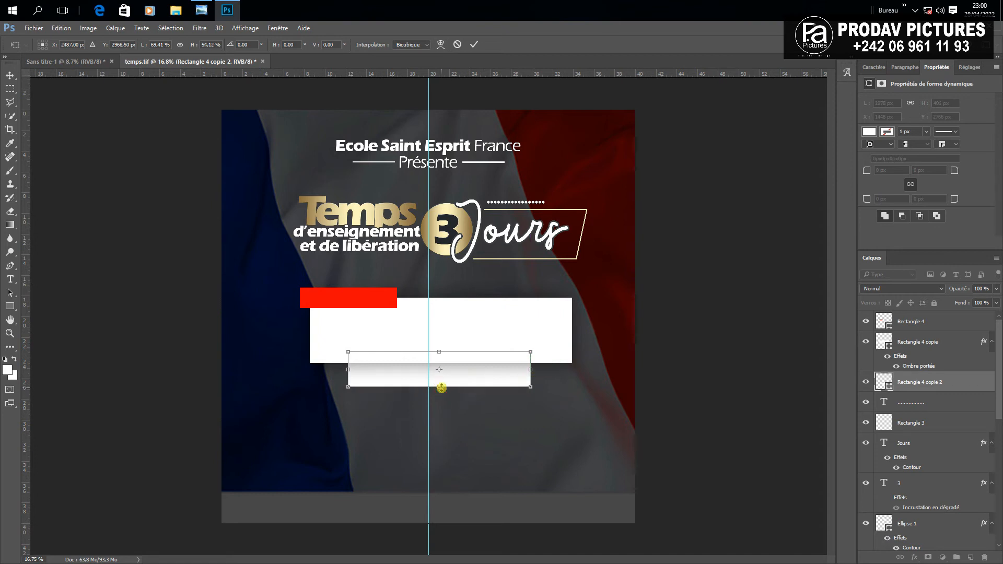
left_click(476, 45)
left_click(690, 373)
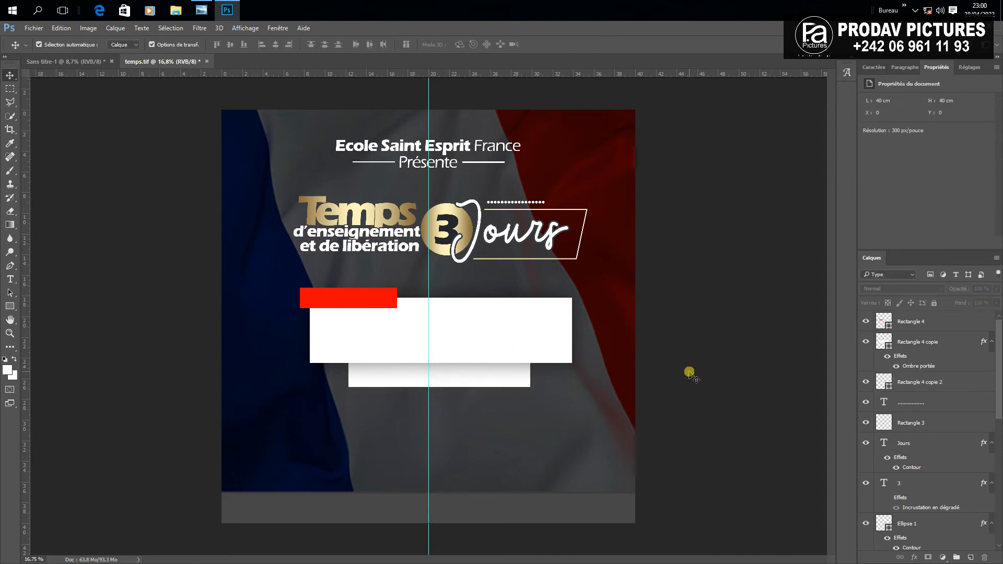
Add a new empty layer above the red label bar
scroll(368, 323, "up", 2)
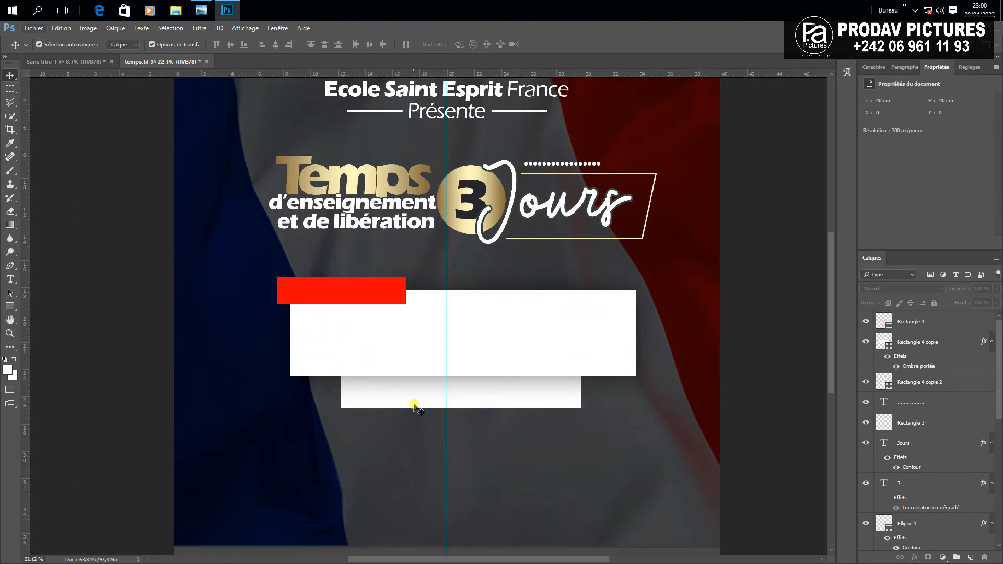
scroll(271, 300, "up", 2)
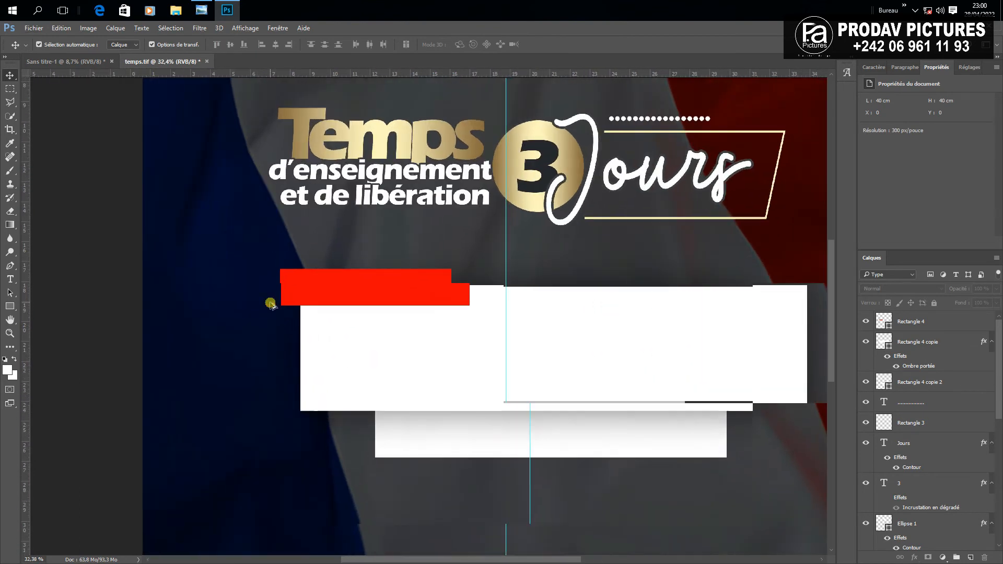
left_click(298, 291)
scroll(251, 334, "up", 1)
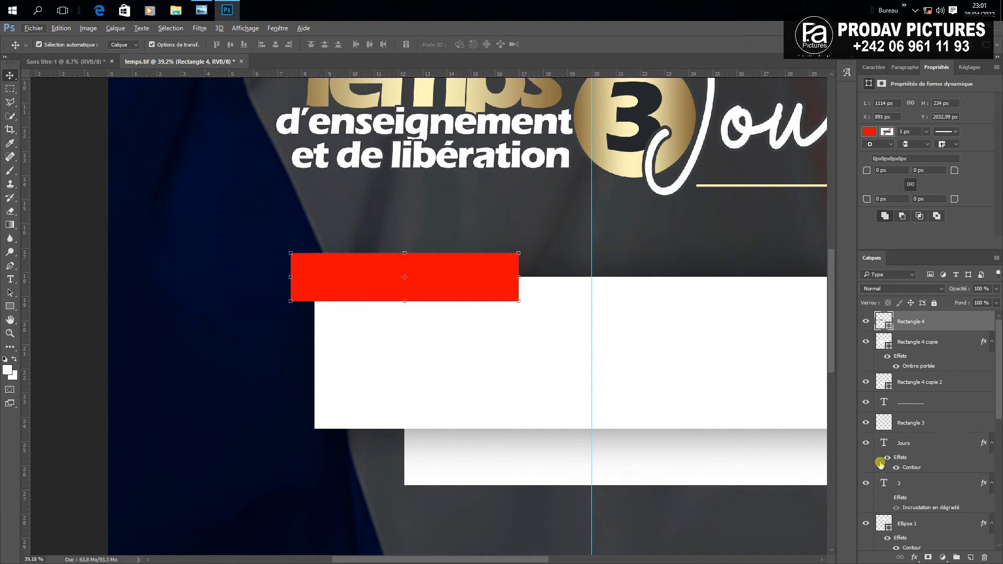
left_click(970, 559)
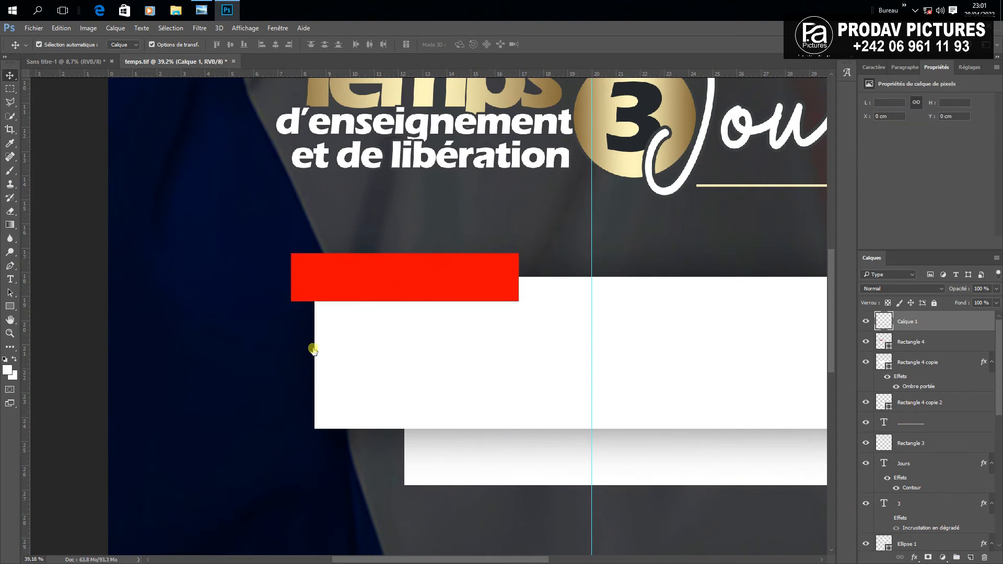
Draw a triangle shape with the Pen tool from the bar's lower-left corner down to the white box
left_click(10, 265)
scroll(335, 335, "up", 2)
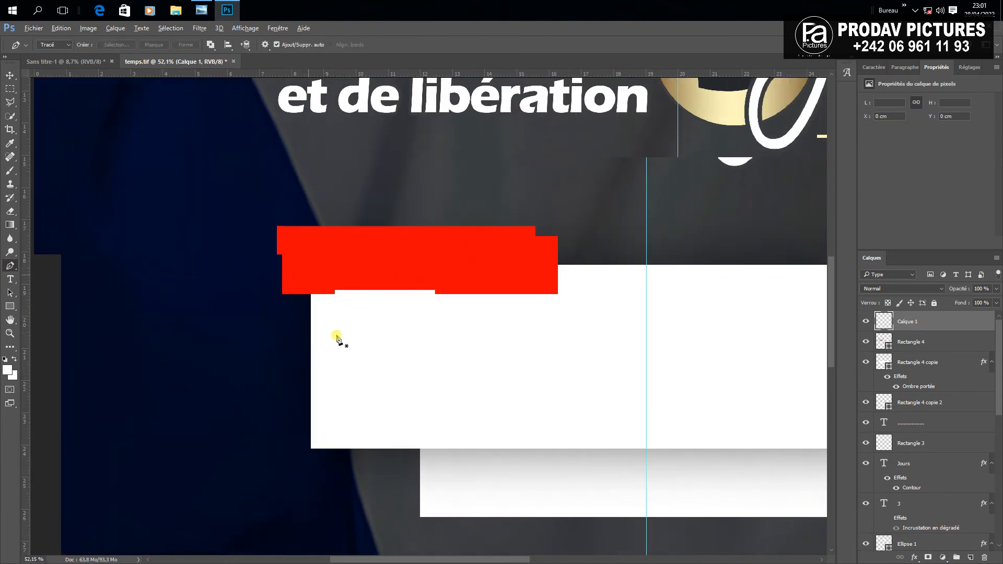
scroll(311, 282, "up", 2)
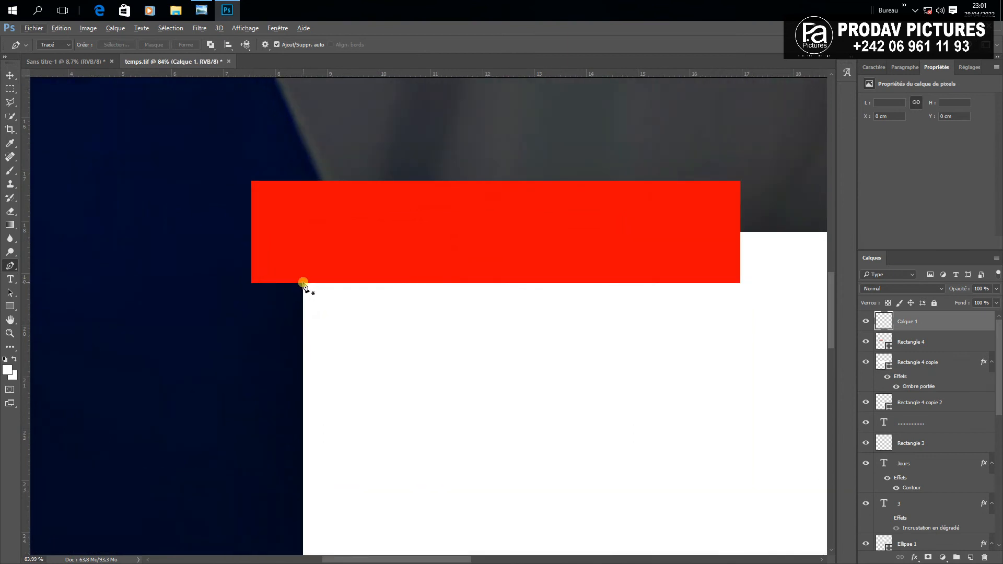
left_click(303, 283)
scroll(298, 408, "down", 3)
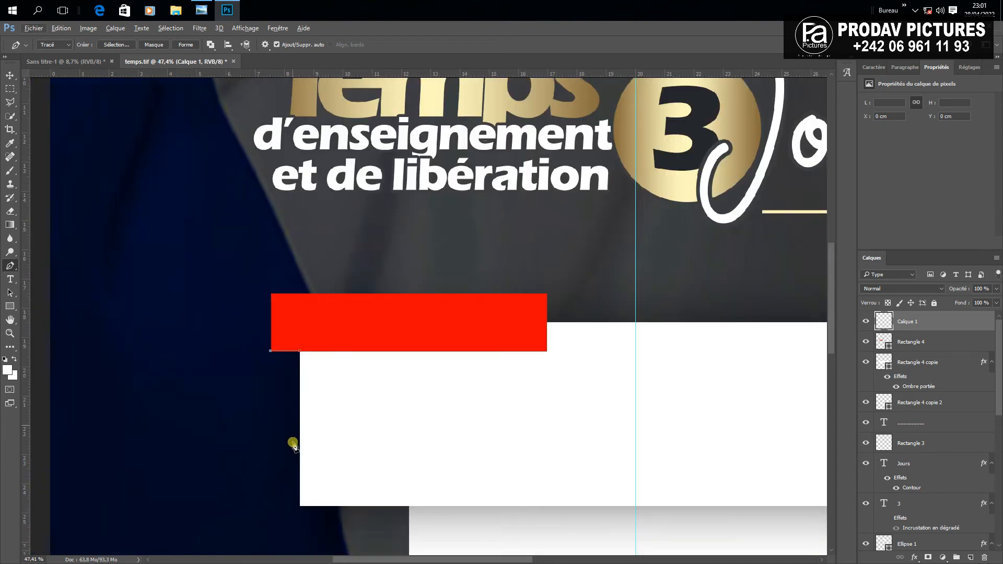
left_click(300, 406)
scroll(306, 344, "up", 2)
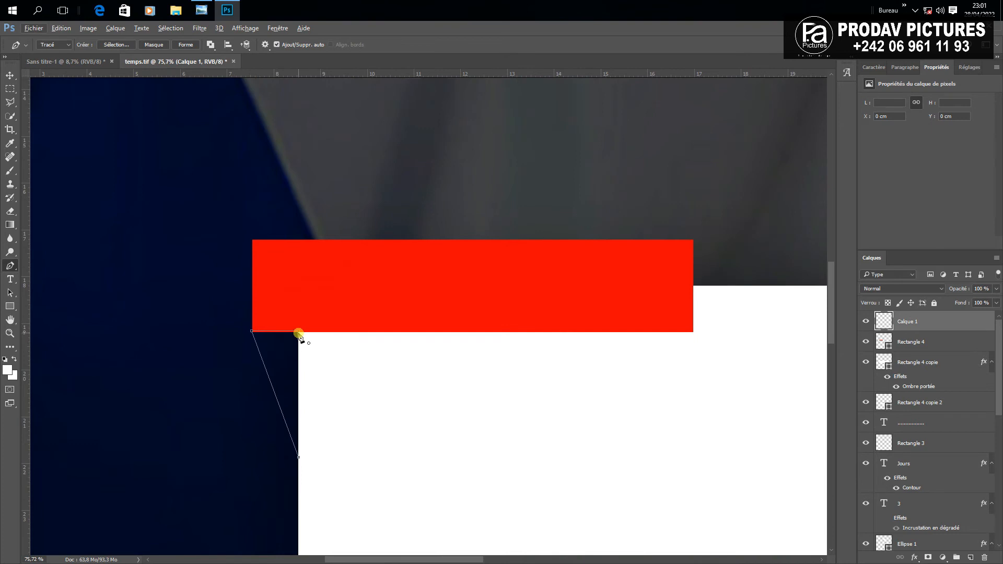
left_click(299, 332)
left_click(200, 44)
Fill the triangle shape with the dark red #5d0101
double_click(880, 320)
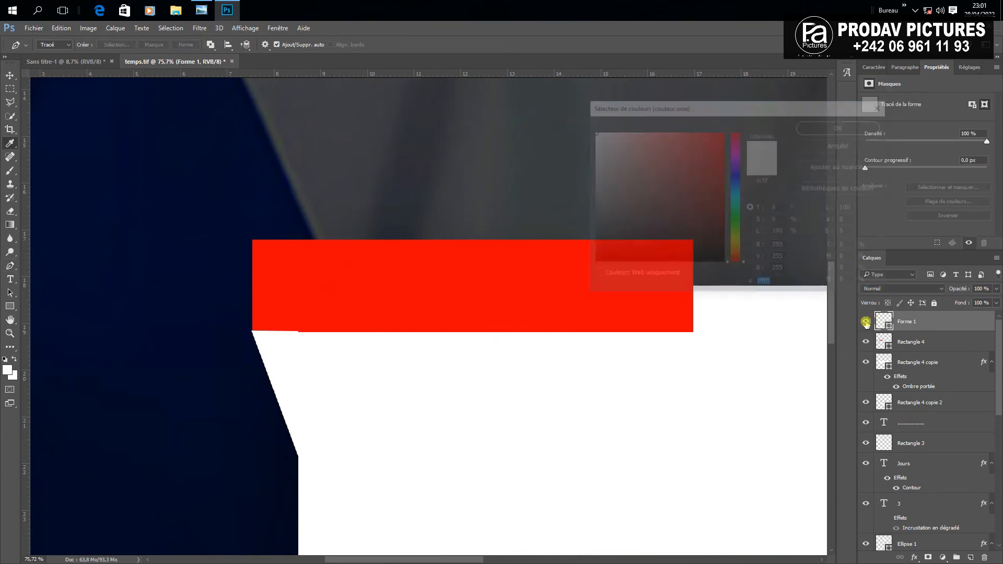
left_click(469, 282)
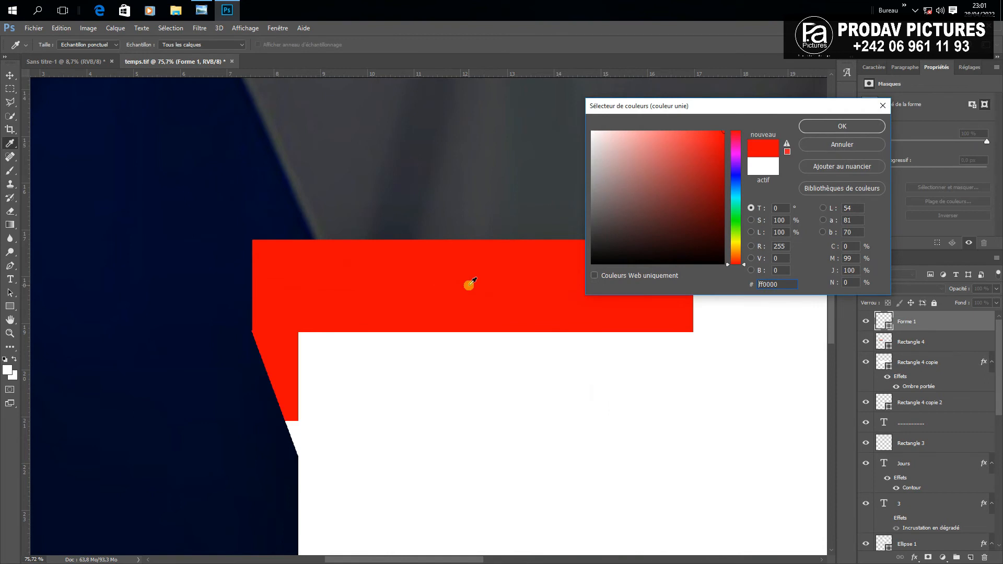
left_click(724, 168)
left_click_drag(724, 191, 723, 215)
left_click(822, 127)
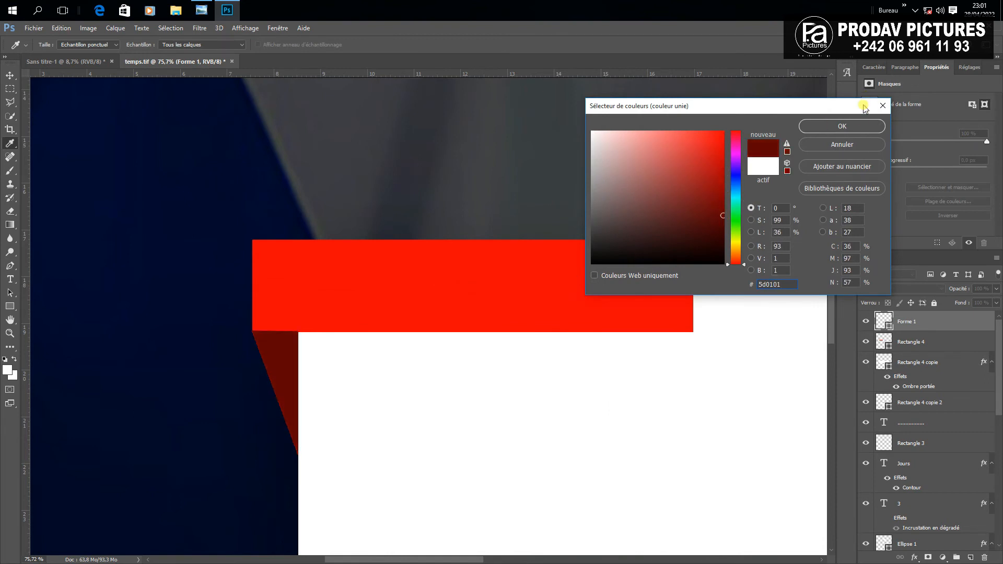
left_click(856, 127)
left_click(10, 76)
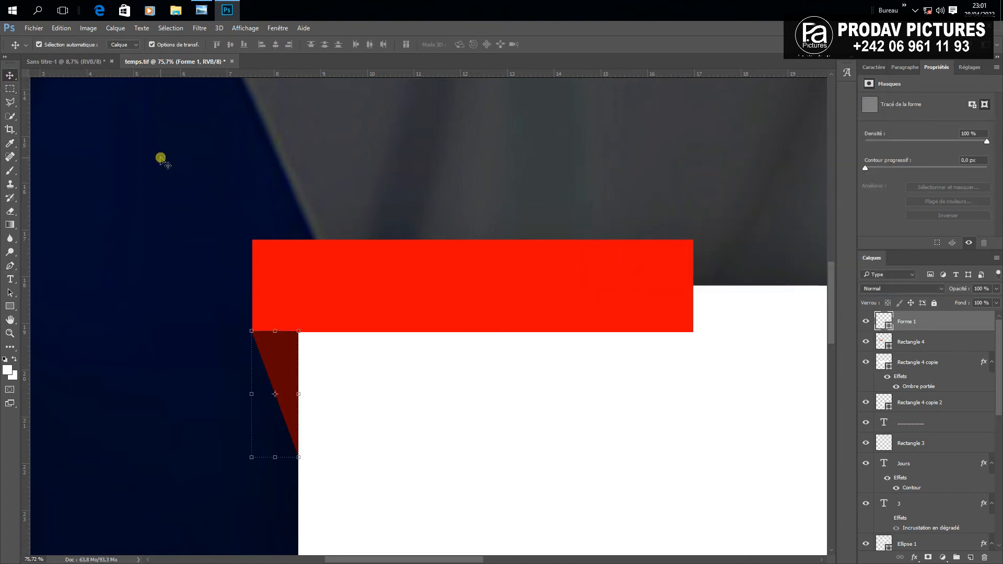
left_click(161, 157)
scroll(436, 240, "down", 6)
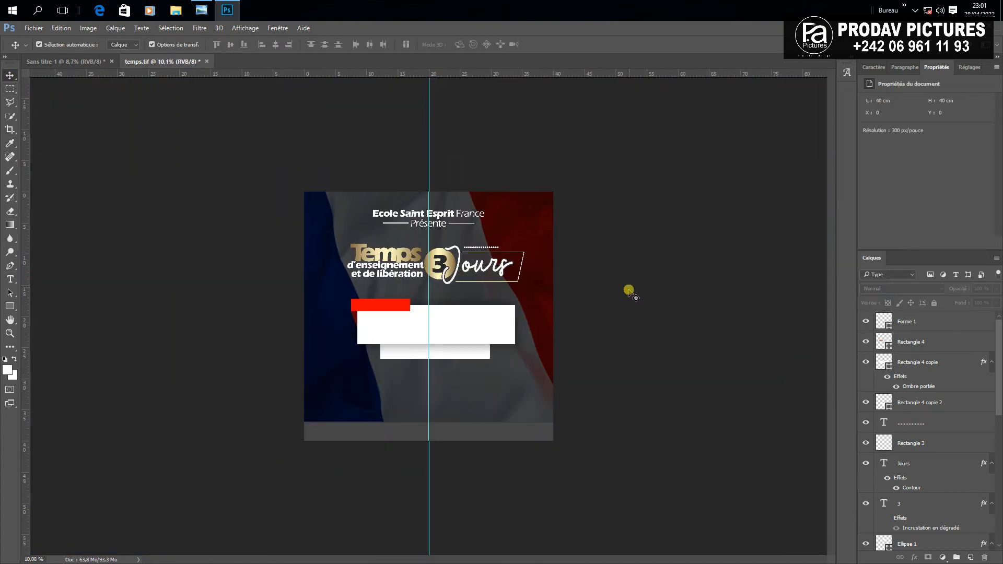
Duplicate the Présente text onto the red bar, moving its layer to the top
scroll(473, 269, "up", 1)
scroll(389, 281, "up", 2)
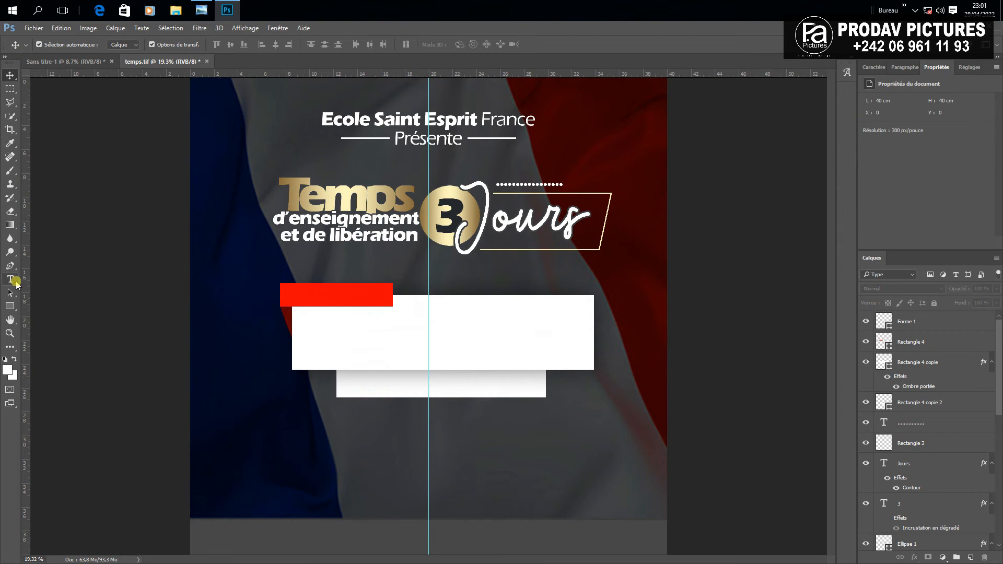
left_click(10, 279)
scroll(352, 260, "up", 2)
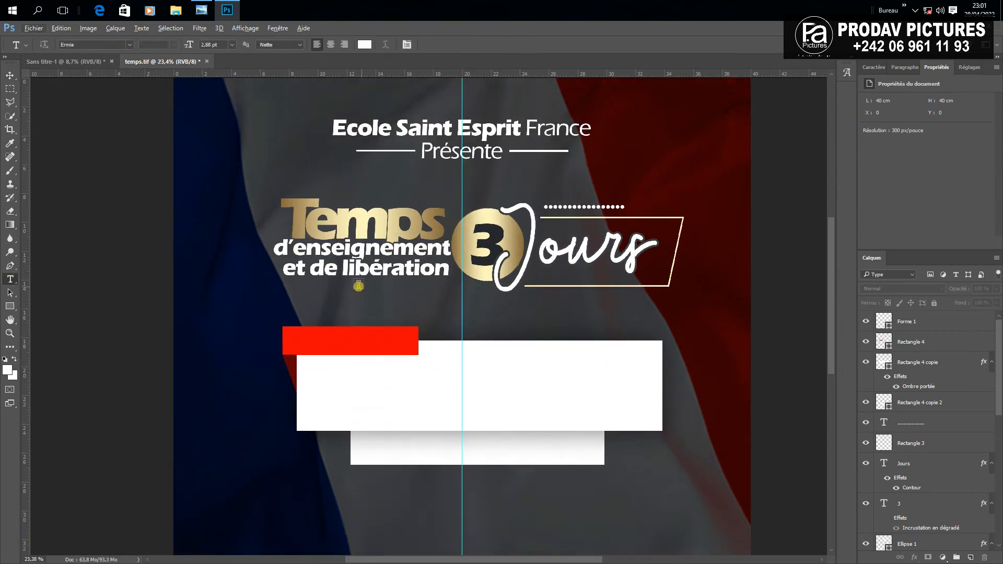
left_click(9, 79)
left_click_drag(446, 152, 329, 341)
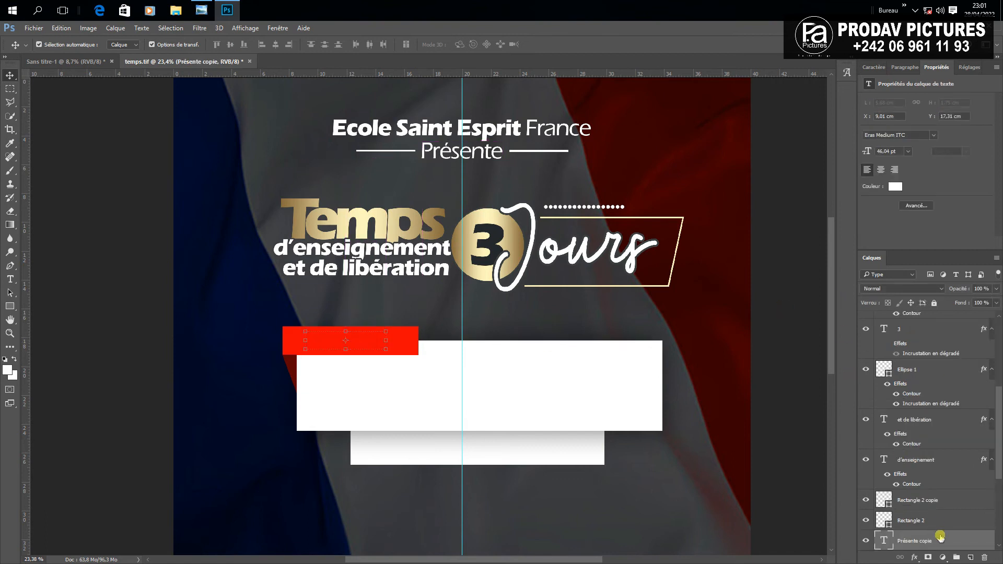
left_click_drag(940, 537, 909, 314)
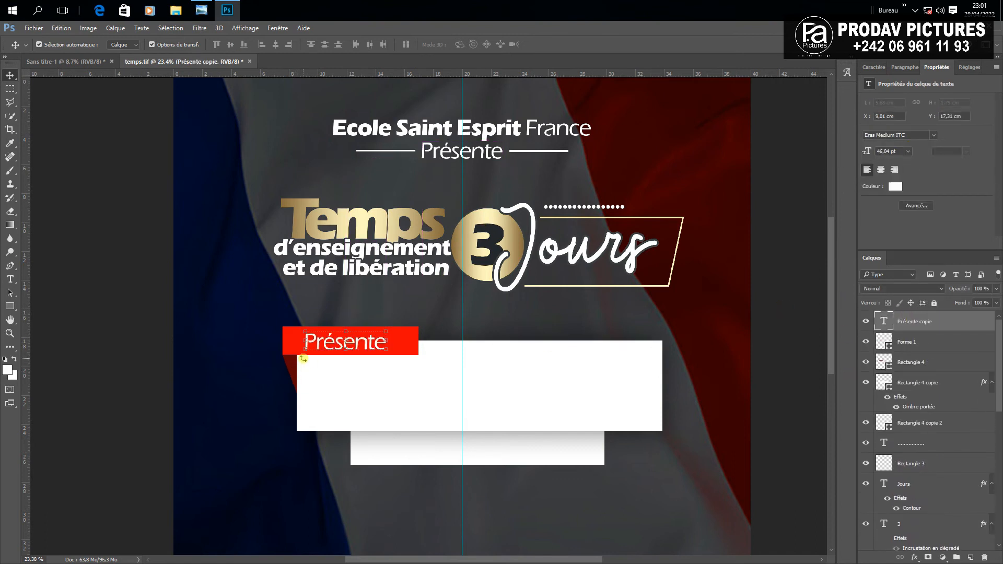
left_click_drag(360, 342, 174, 351)
Retype the copied text as Agenda and nudge it slightly upward
left_click(11, 280)
type("Agenda")
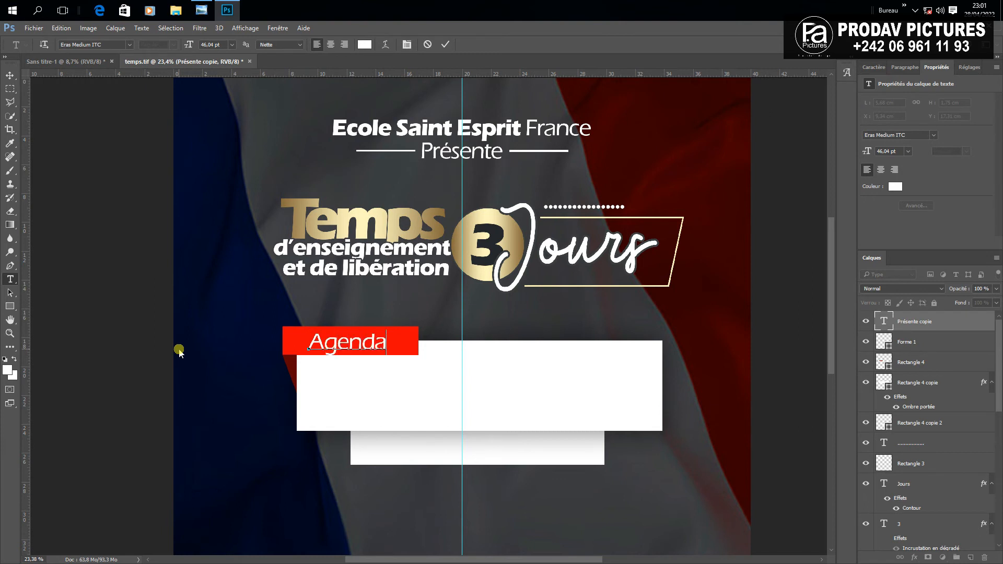
left_click(10, 76)
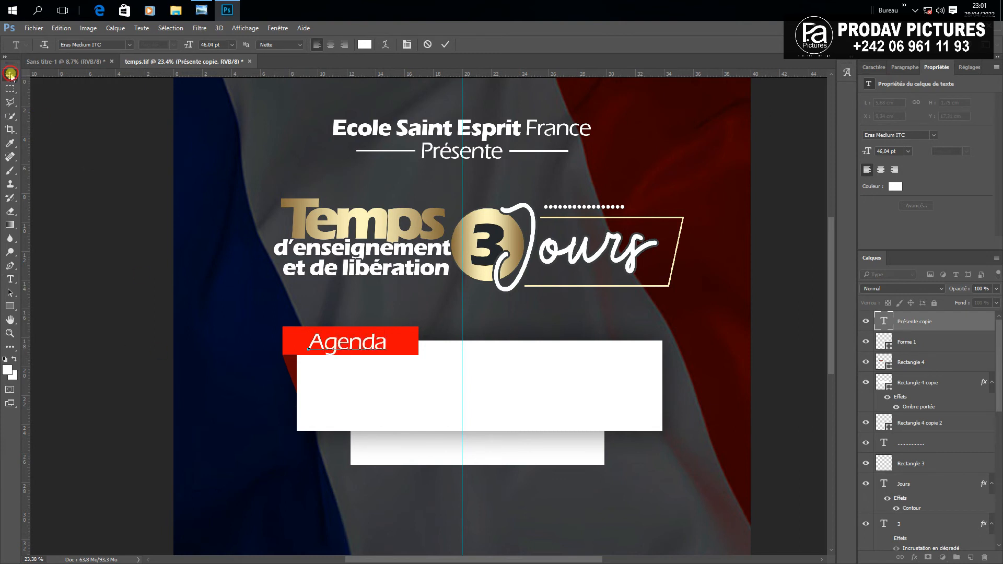
left_click(340, 350)
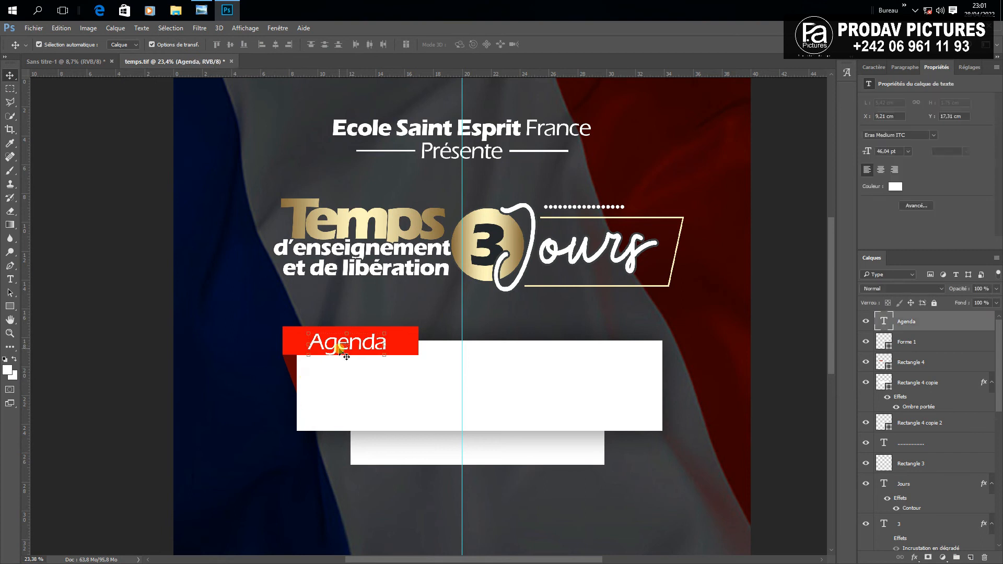
key("shift+Up")
key("shift+Up")
left_click(201, 329)
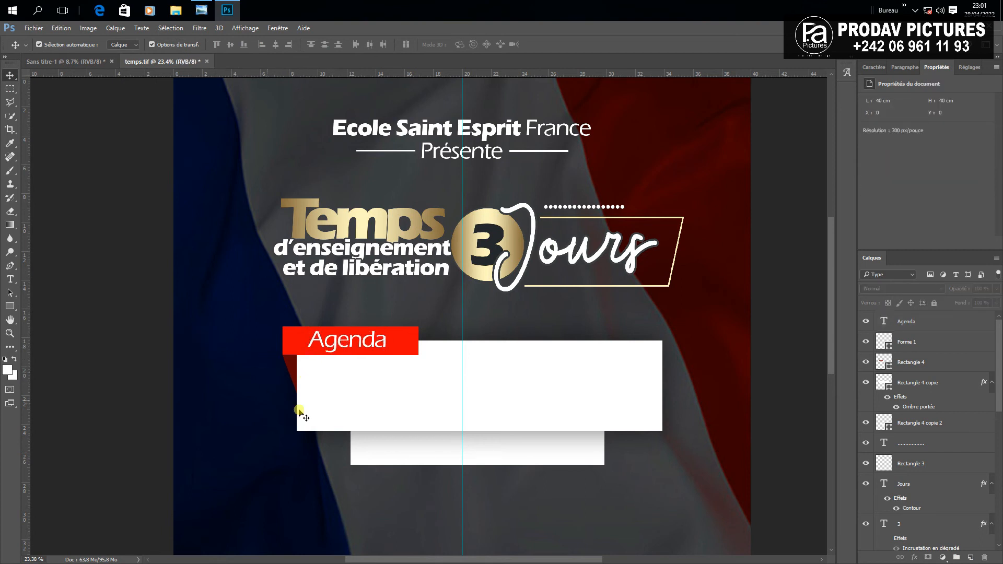
Add the weekday labels Mardi, Mercredi and Jeudi in the white box
left_click(10, 279)
double_click(392, 373)
mouse_move(374, 343)
left_mouse_down()
mouse_move(416, 375)
mouse_move(477, 373)
left_mouse_up()
type("Mardi")
left_click(130, 78)
left_click(10, 280)
type("MercrediJeudi")
left_click(10, 75)
left_click(10, 279)
Add the black dates 22, 23 and 24 JUIN under the weekday labels
left_click(387, 397)
mouse_move(364, 373)
left_mouse_down()
mouse_move(357, 397)
mouse_move(288, 401)
left_mouse_up()
type("22 Juin")
left_click(10, 75)
type("UIN")
left_click(10, 75)
left_click_drag(394, 396, 521, 396)
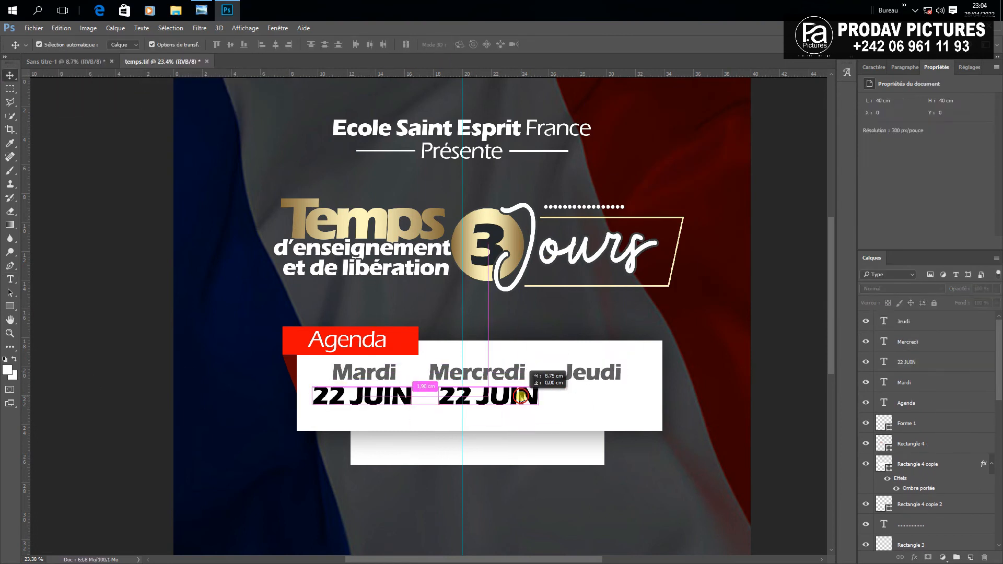
type("34")
Copy the Mercredi label down into the lower white strip
scroll(444, 450, "down", 3)
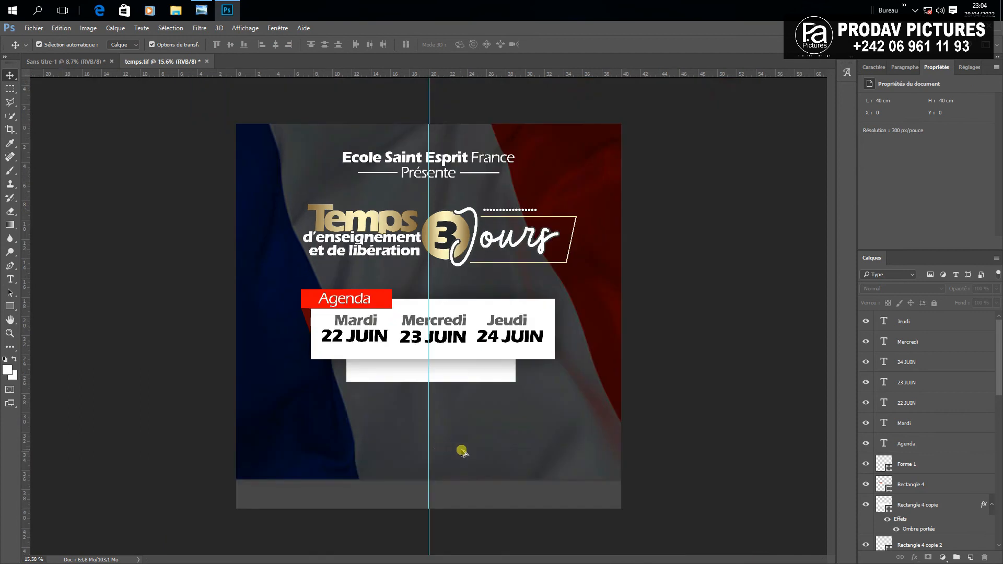
scroll(445, 356, "up", 2)
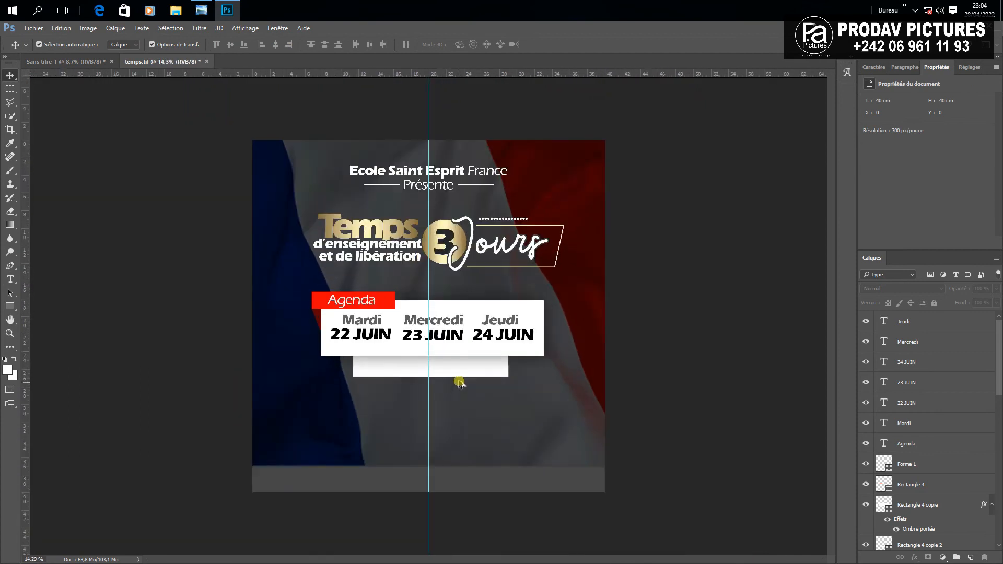
scroll(436, 327, "up", 2)
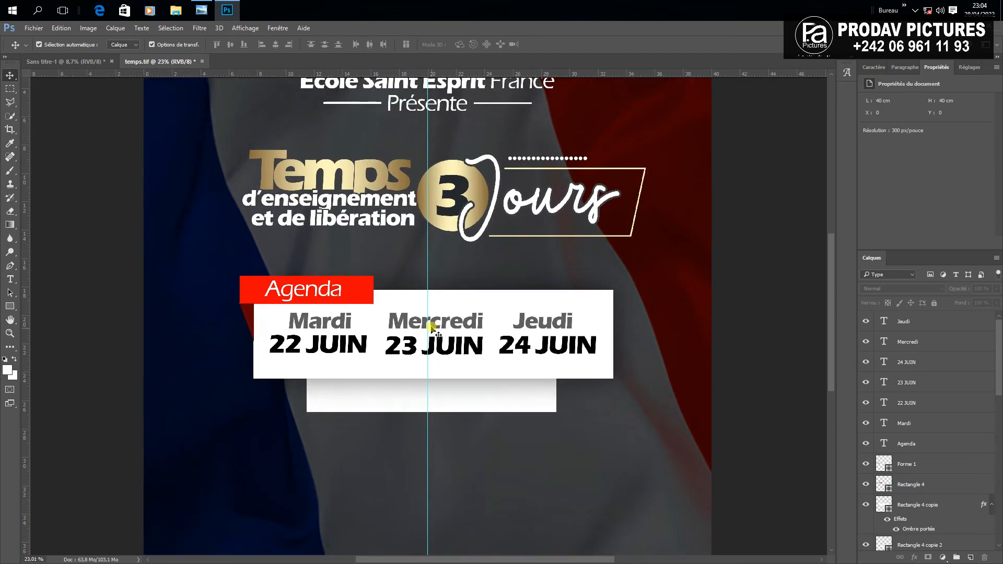
left_click_drag(443, 327, 441, 395)
Retype the copied Mercredi as 'Heure: 20H00', with Heure: in Eras Medium ITC
left_click(10, 280)
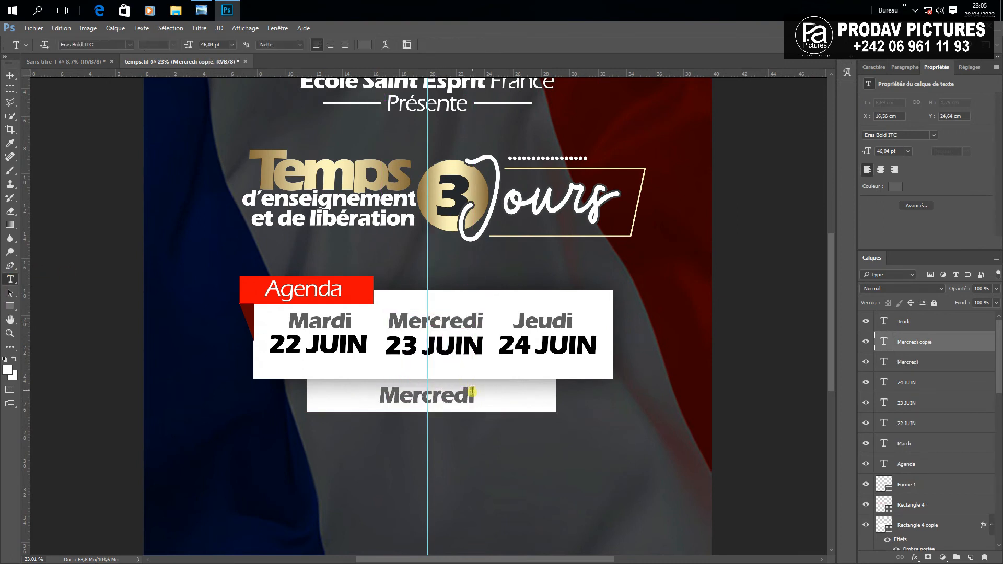
left_click(473, 396)
double_click(473, 397)
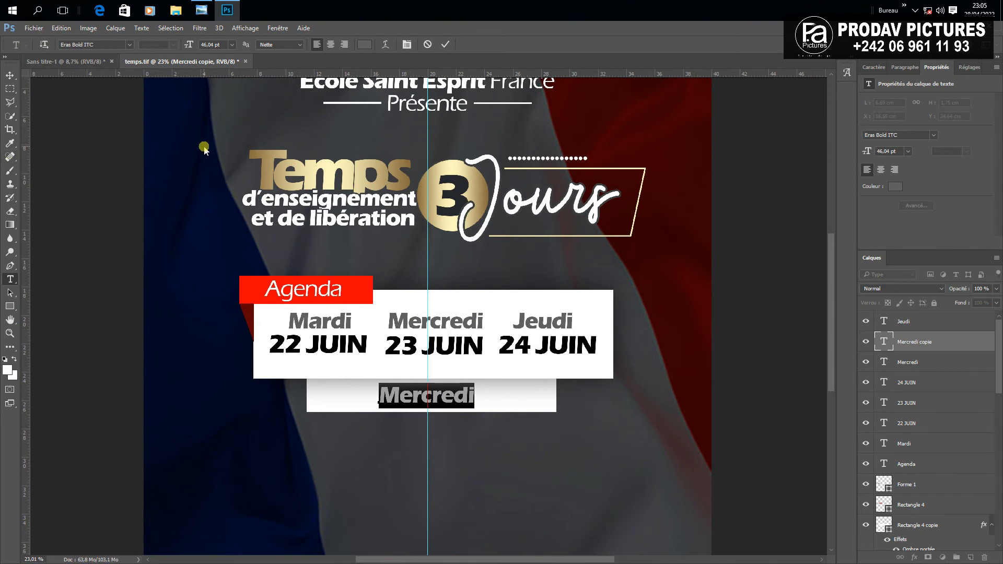
type("20")
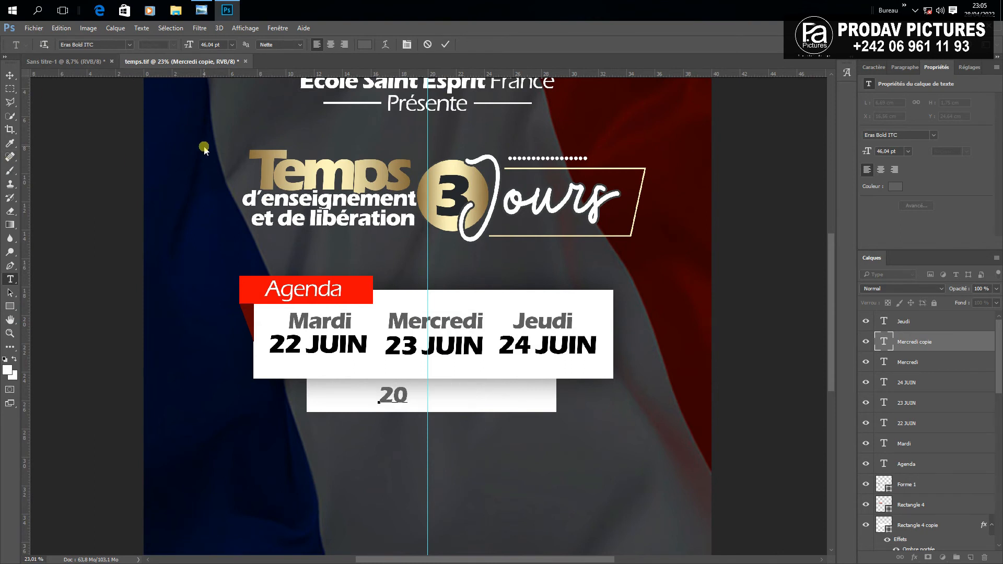
type("H00")
left_click(381, 396)
type("Heure:")
left_click_drag(381, 395, 456, 395)
left_click(116, 45)
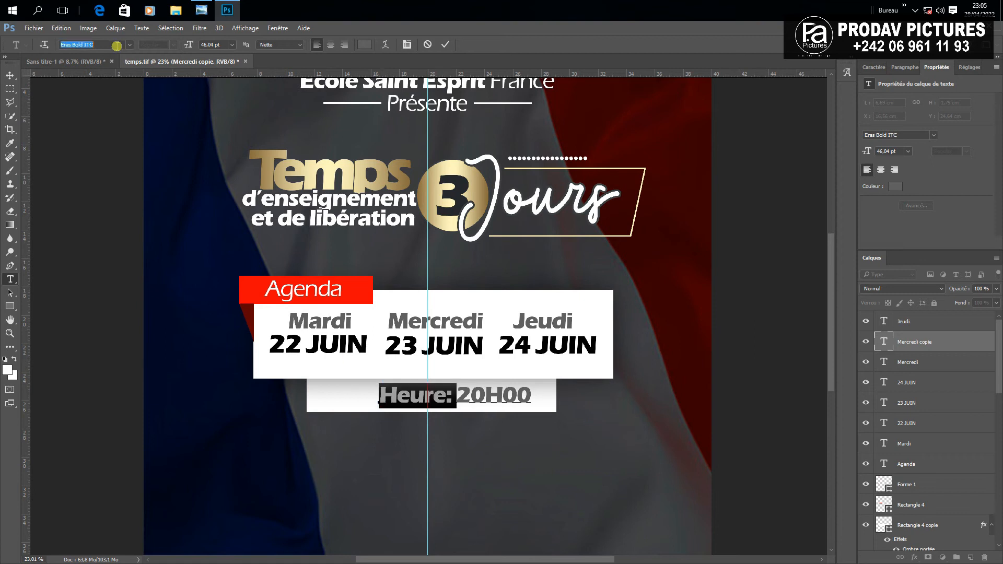
type("eras")
left_click(136, 108)
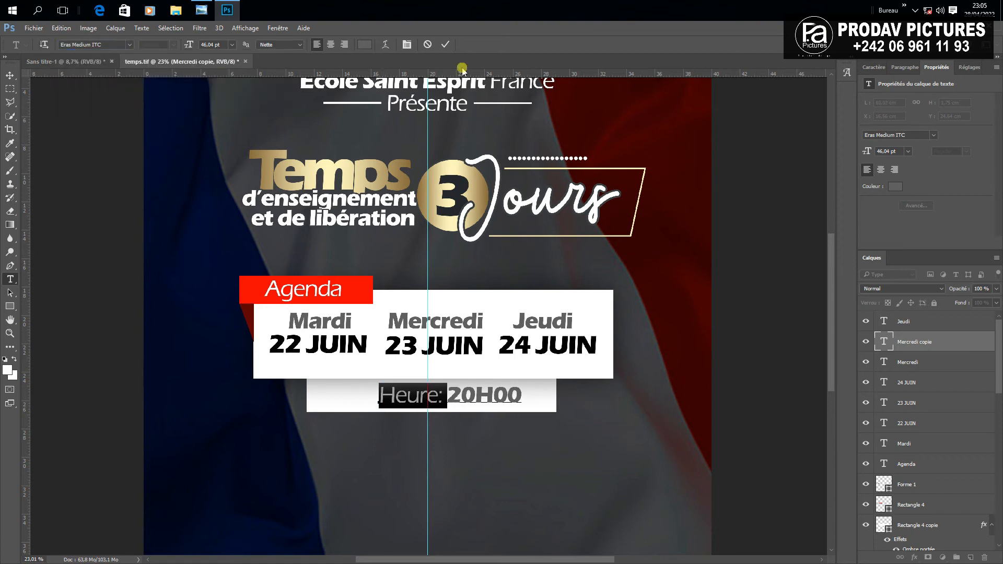
left_click(443, 45)
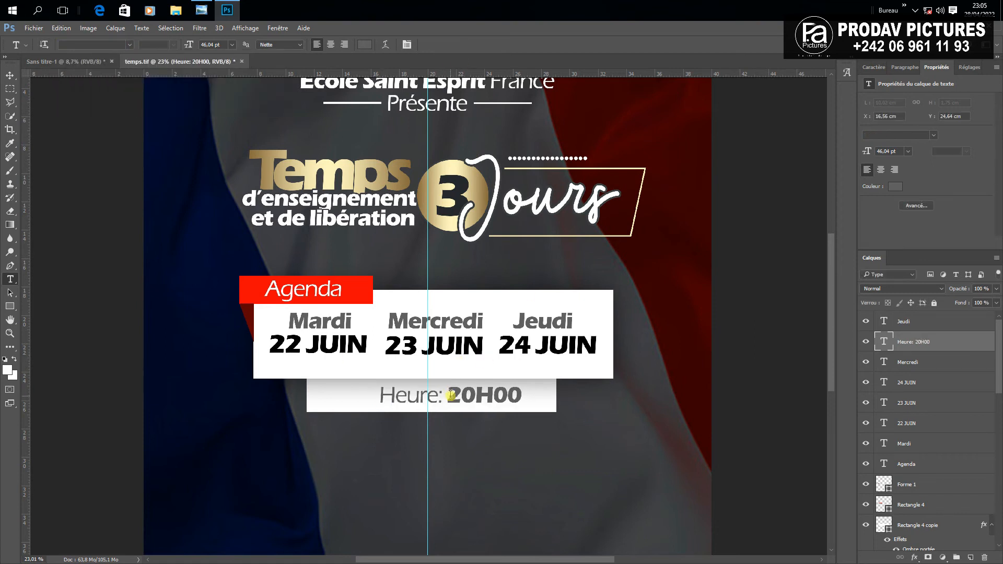
Colour 20H00 black, sampled from the 23 JUIN date
left_click_drag(449, 395, 557, 413)
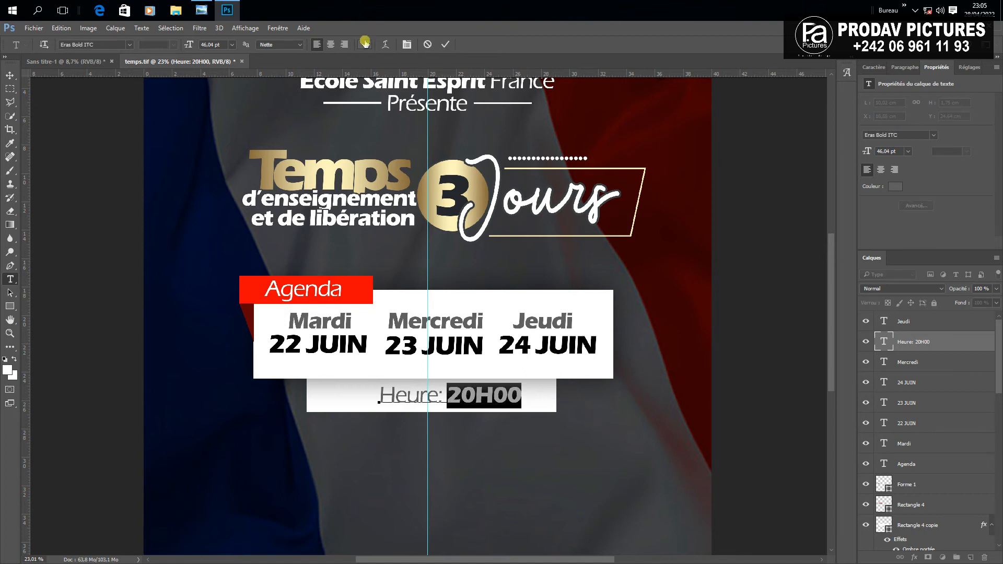
left_click(364, 44)
left_click(478, 347)
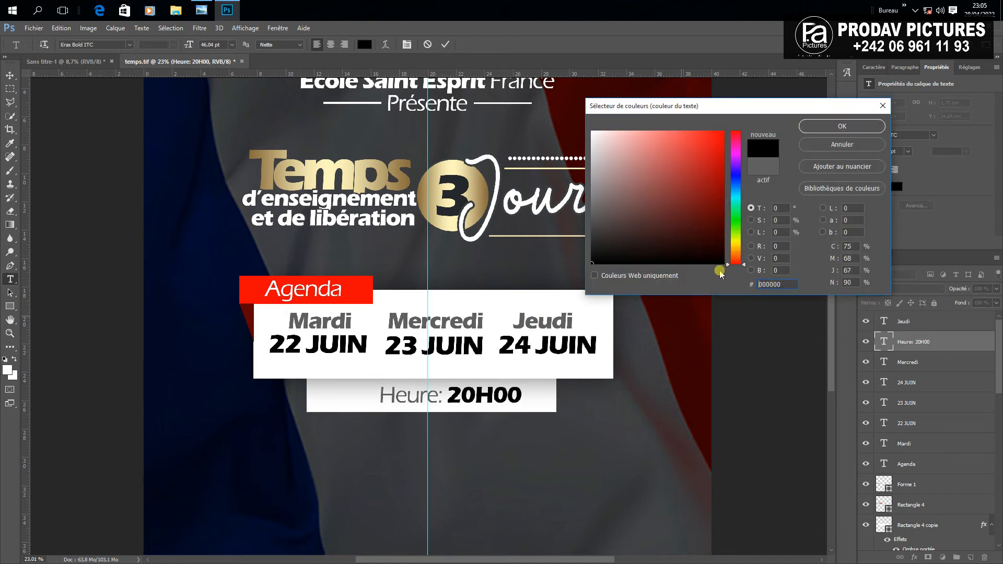
left_click(842, 128)
left_click(10, 75)
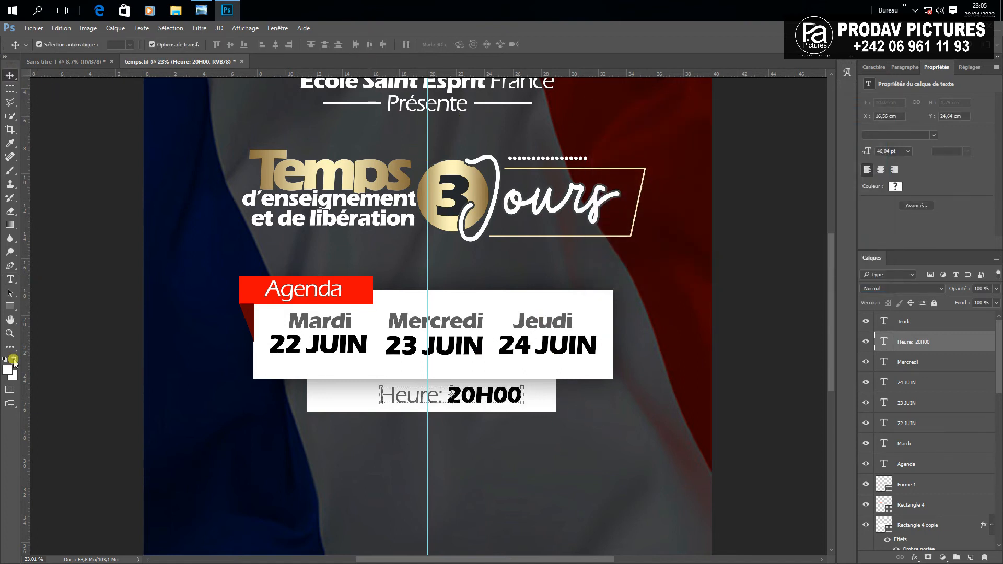
left_click(10, 314)
left_click(66, 358)
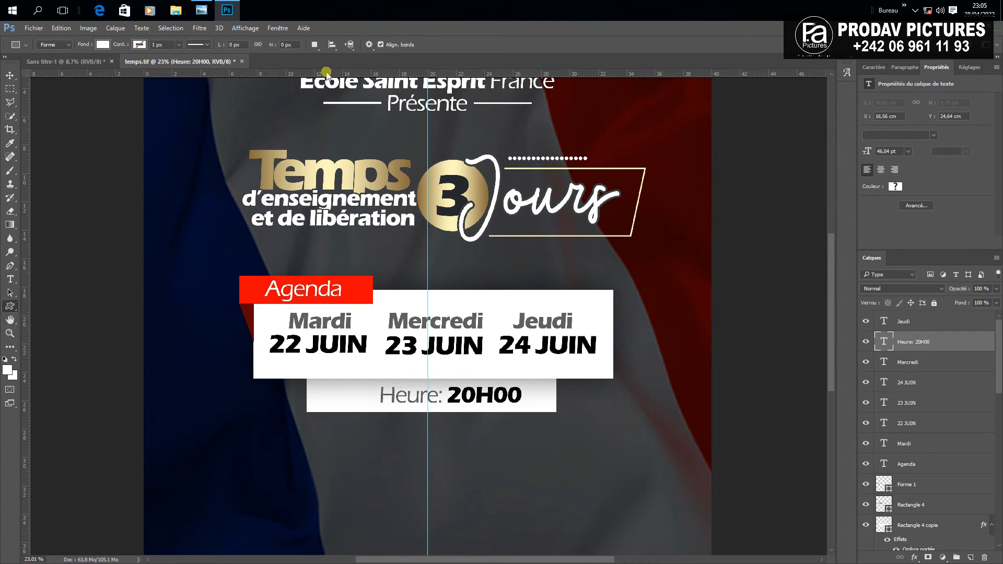
Choose the clock custom shape and set its colour to a grey sampled from the poster
left_click(418, 45)
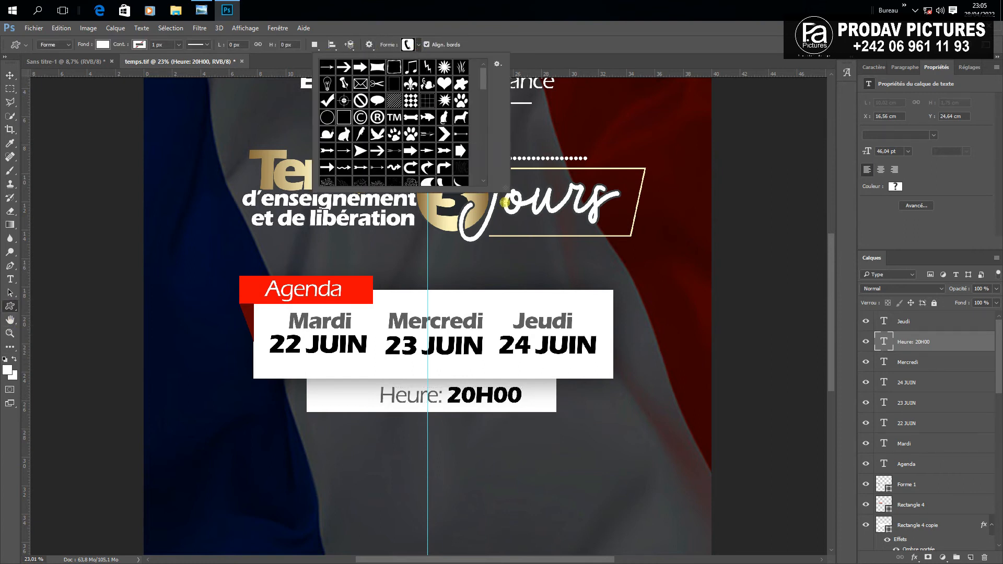
left_click_drag(506, 190, 581, 266)
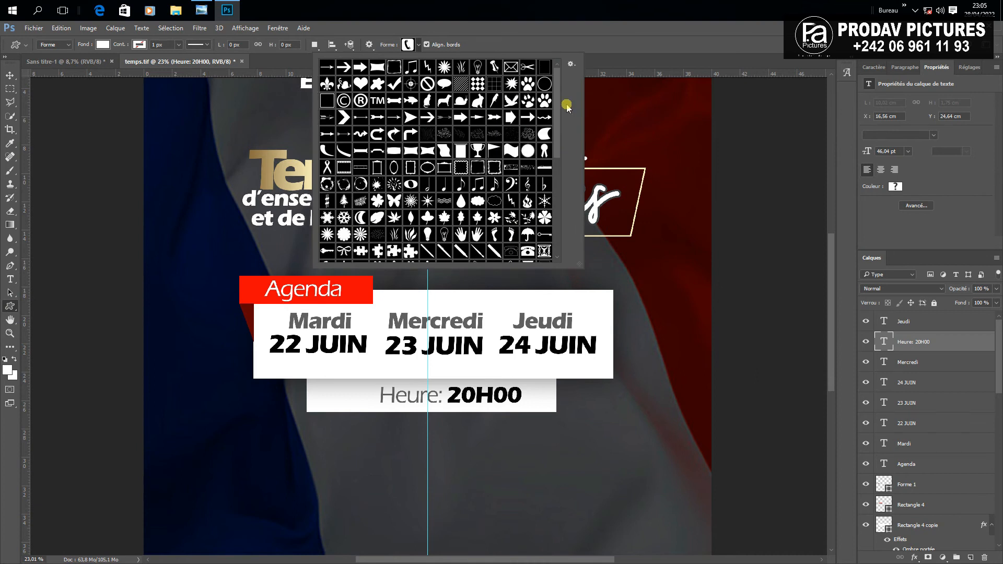
left_click_drag(562, 104, 557, 212)
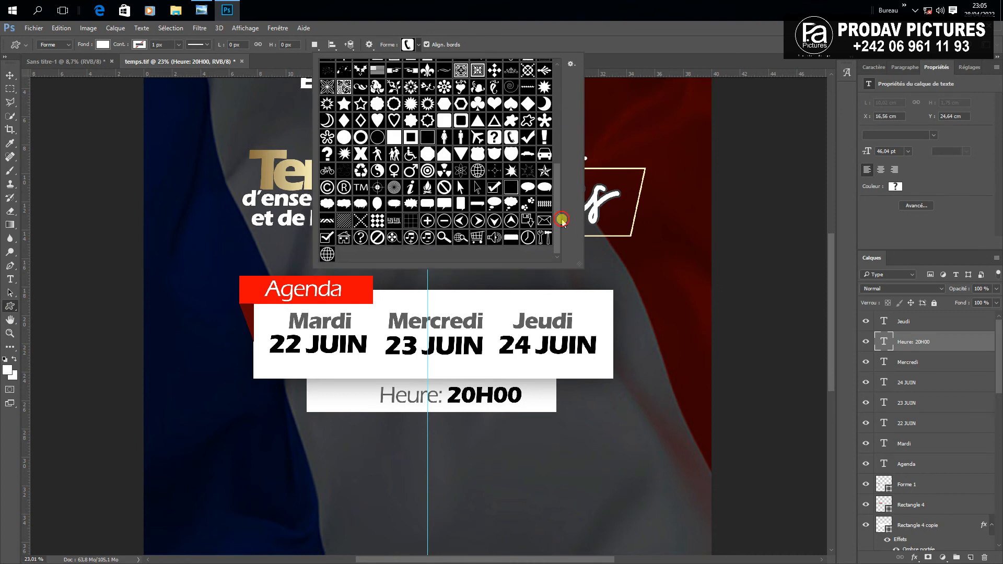
left_click(527, 238)
left_click(7, 370)
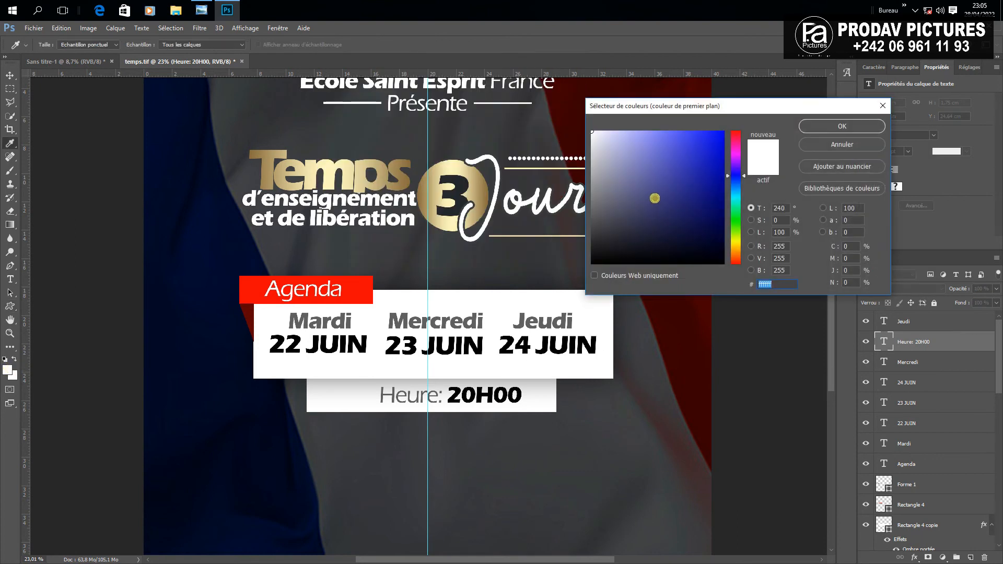
left_click_drag(653, 197, 546, 306)
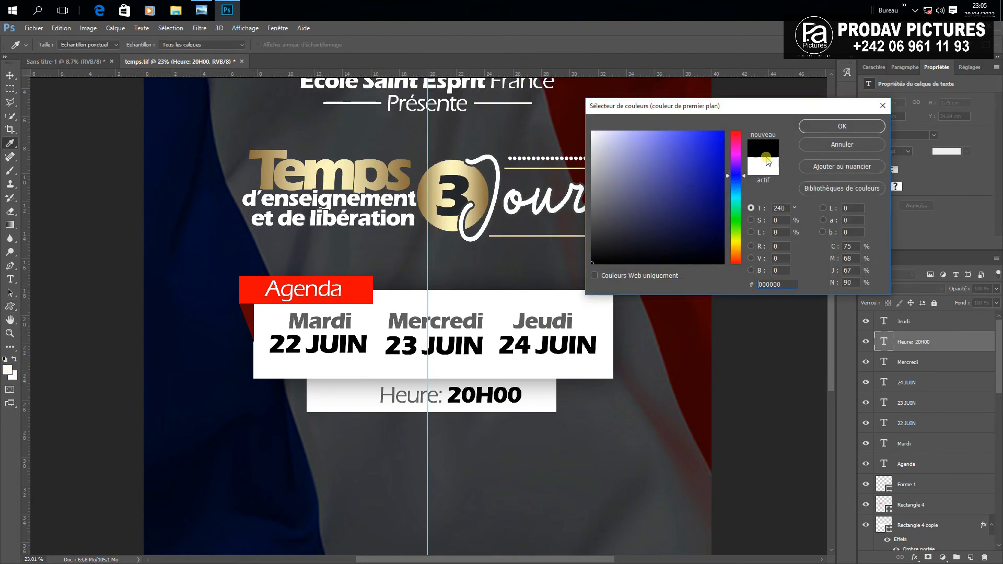
left_click(392, 317)
left_click(842, 126)
Draw the clock icon left of 'Heure' and nudge it into line with the text
mouse_move(365, 396)
left_mouse_down()
mouse_move(337, 380)
mouse_move(356, 384)
left_mouse_up()
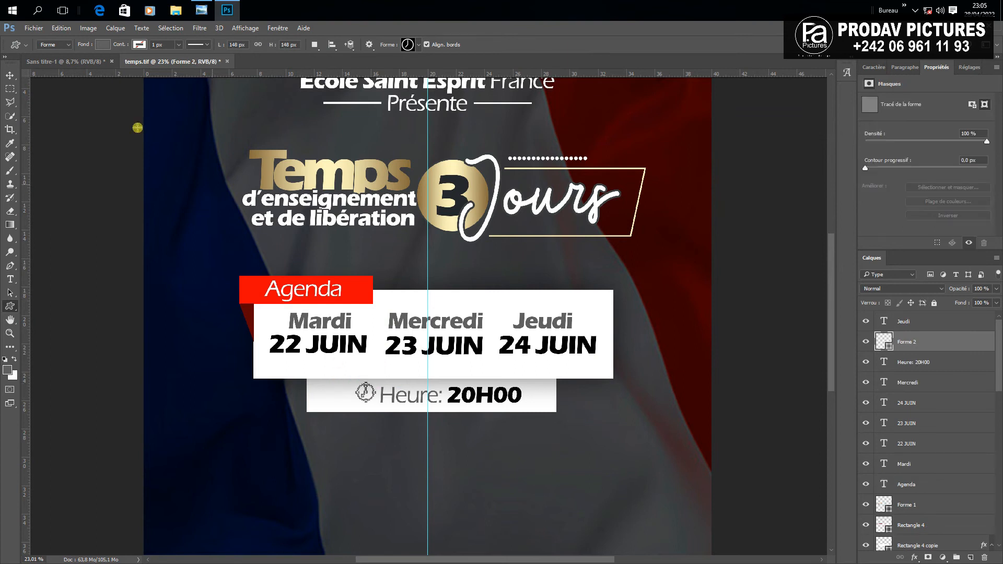
left_click(10, 76)
left_click(399, 472)
scroll(375, 381, "up", 3)
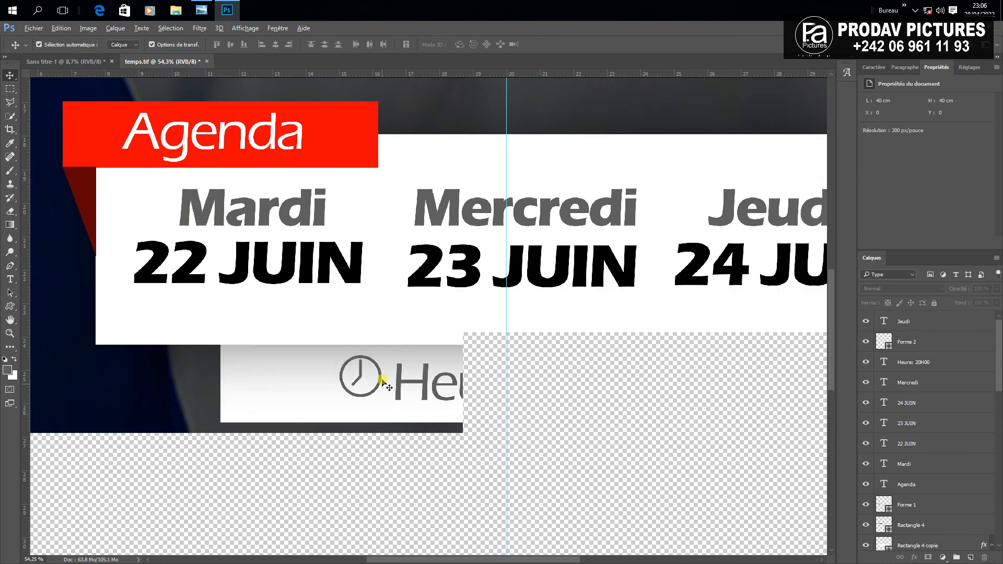
left_click_drag(381, 387, 374, 391)
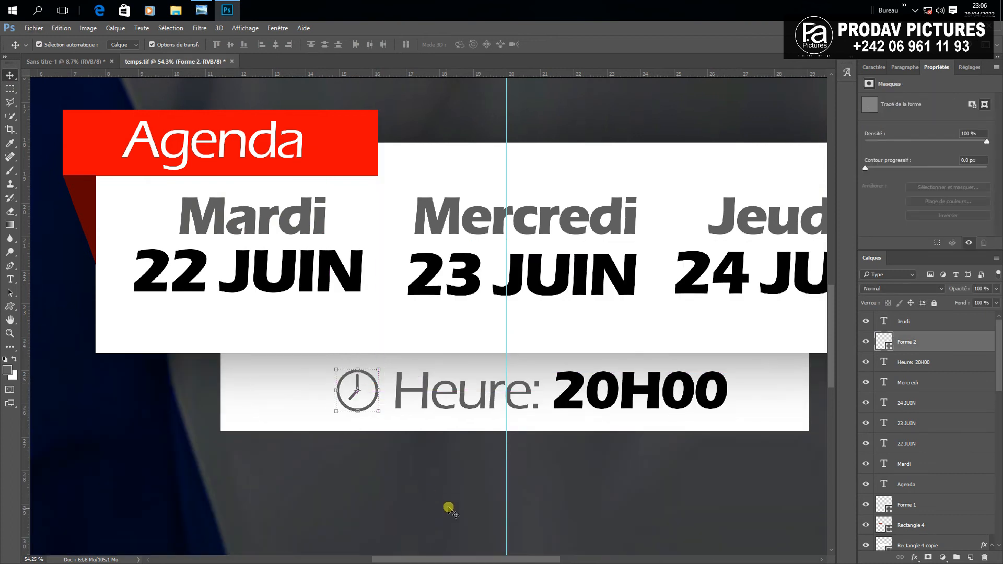
scroll(440, 454, "down", 3)
scroll(440, 454, "down", 7)
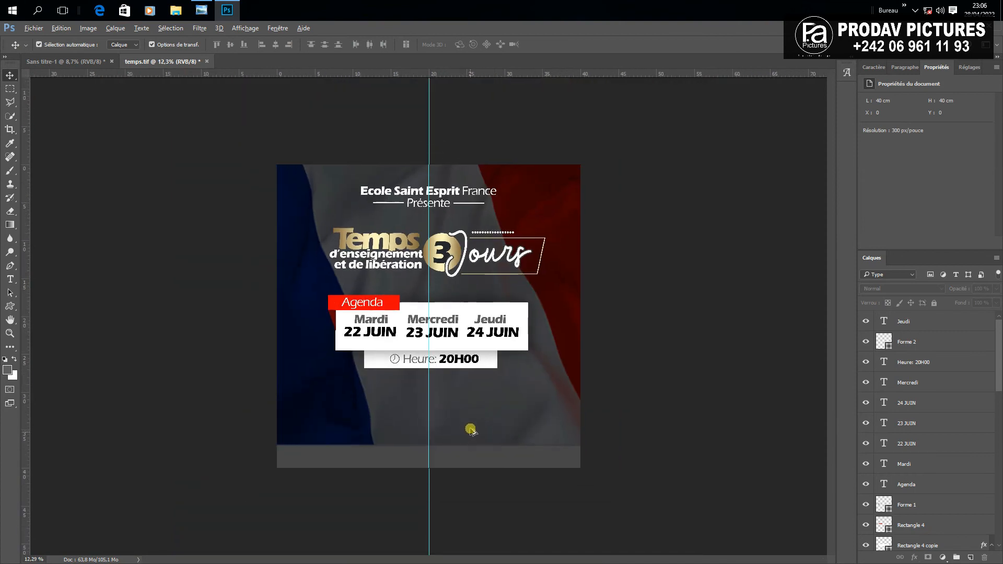
left_click(11, 76)
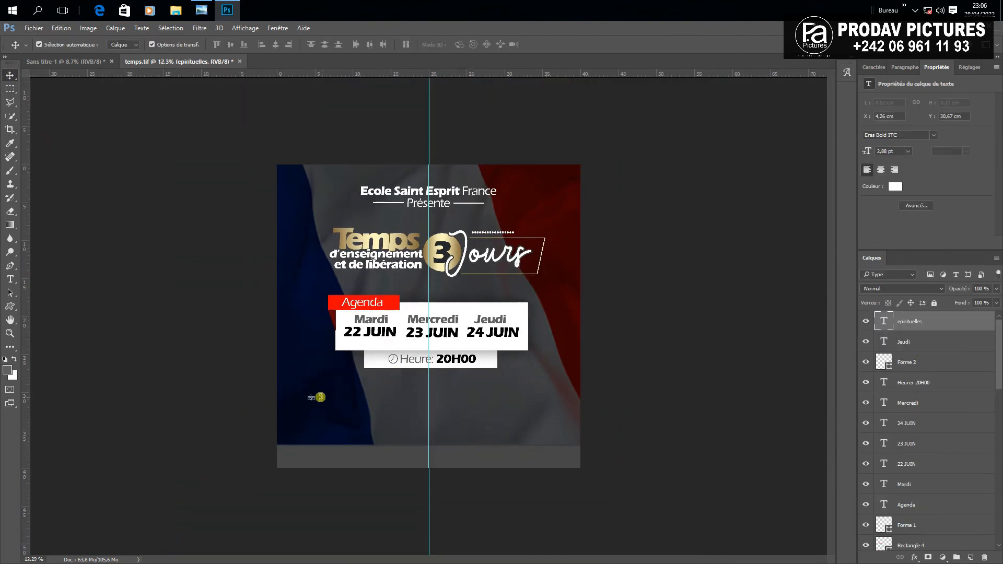
Enlarge the tiny text below the time box and correct 'epirituelles' to 'spirituelles'
key("ctrl+t")
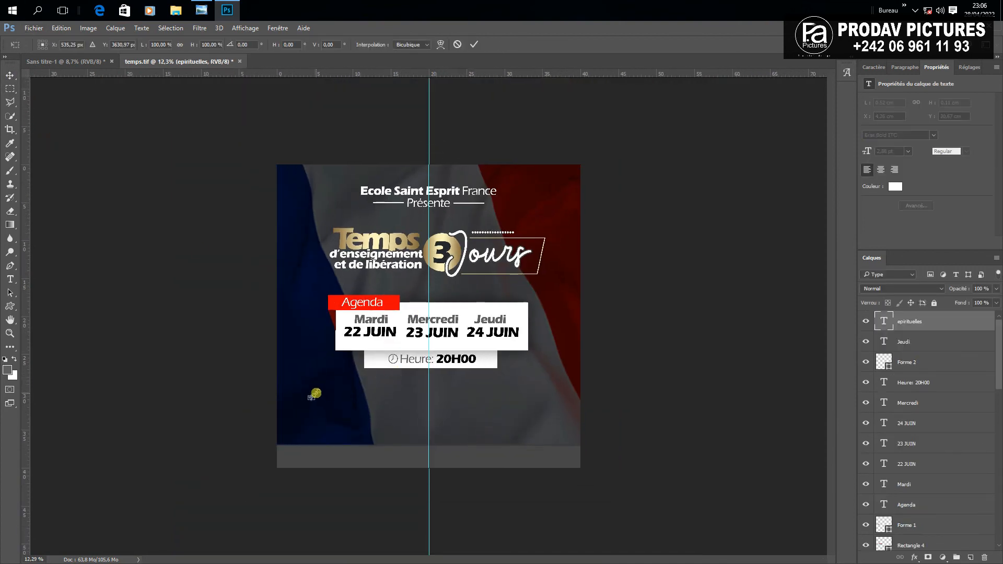
left_click_drag(316, 398, 536, 420)
left_click(474, 44)
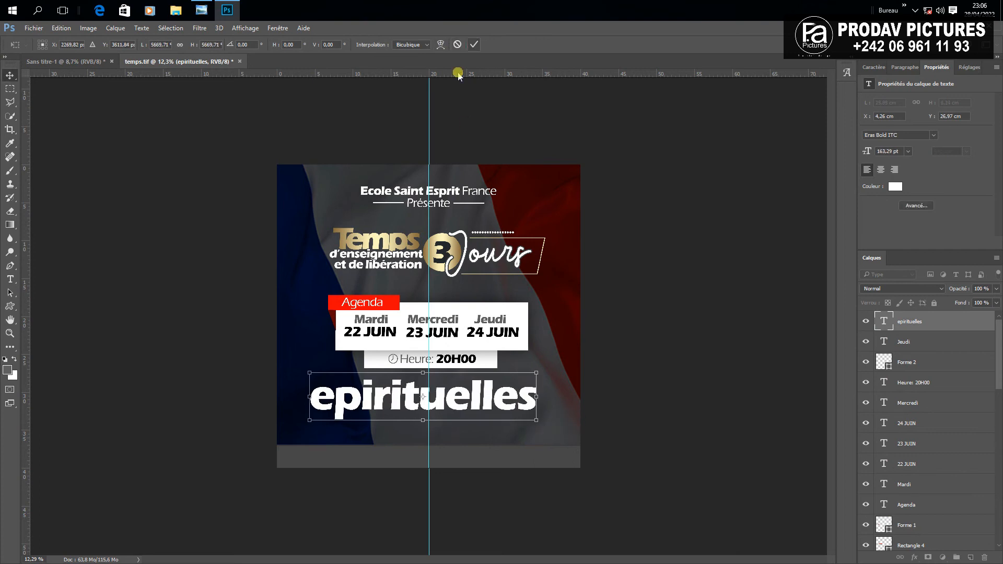
left_click(9, 279)
left_click_drag(328, 405, 287, 402)
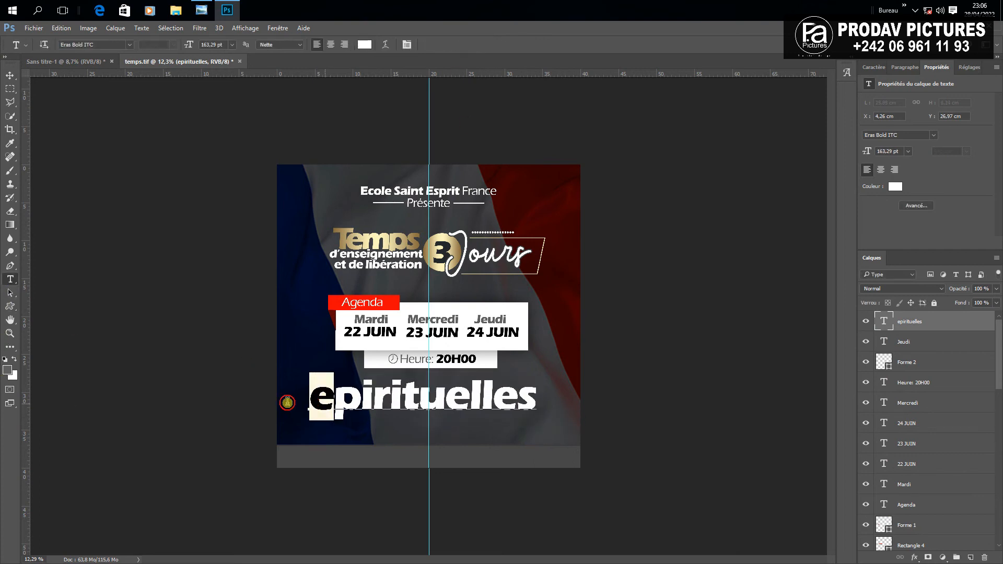
type("s")
key("ctrl+Return")
Shift 'spirituelles' slightly right and nudge the agenda block up into position
key("v")
left_click_drag(486, 403, 495, 403)
left_click_drag(314, 286, 546, 376)
key("shift+Up")
key("shift+Up")
key("shift+Up")
key("shift+Up")
key("shift+Up")
key("shift+Up")
key("shift+Up")
key("shift+Up")
key("shift+Up")
key("shift+Up")
key("shift+Up")
key("shift+Up")
key("shift+Up")
key("shift+Up")
key("shift+Up")
key("shift+Right")
key("shift+Right")
key("shift+Right")
key("shift+Right")
key("shift+Right")
Paste the copied gold gradient layer style onto the 'spirituelles' layer
left_click(436, 406)
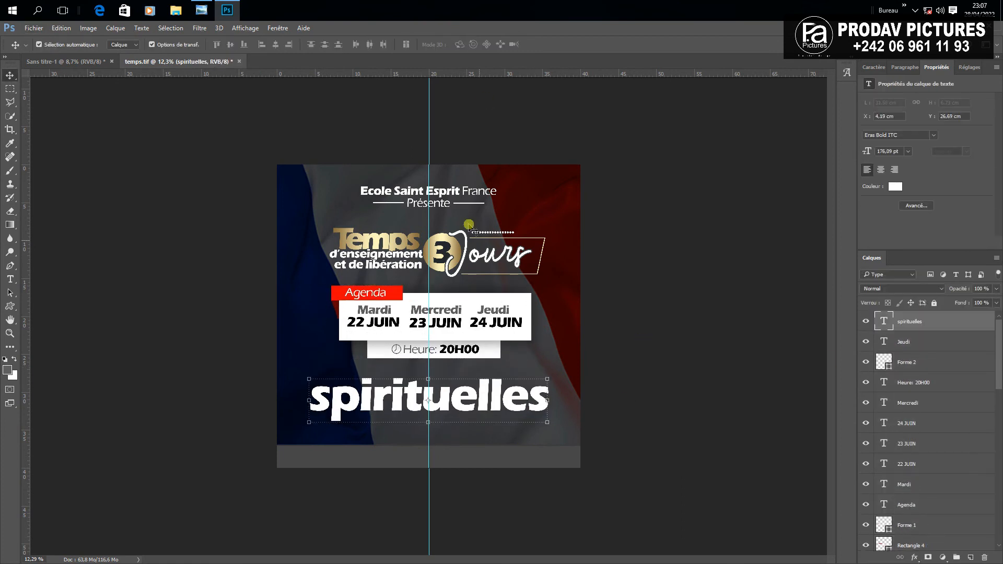
right_click(947, 320)
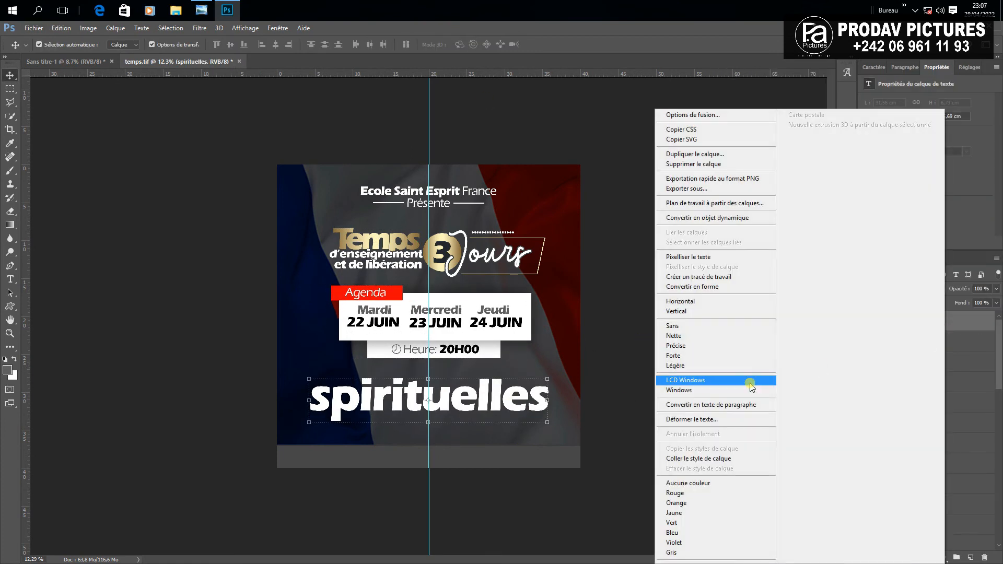
left_click(702, 458)
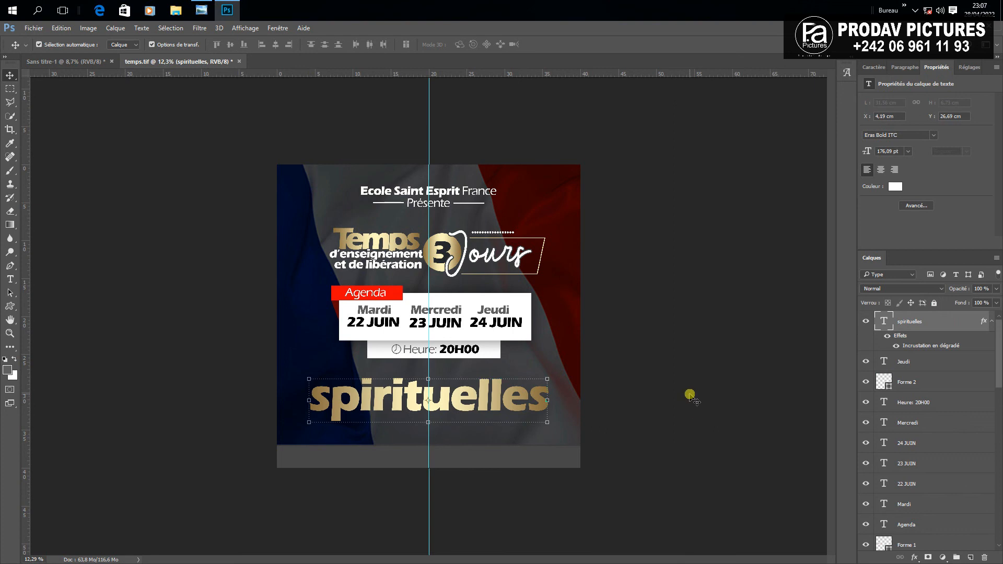
left_click(691, 395)
Tighten 'spirituelles' tracking to -60 and move it slightly right
left_click(8, 281)
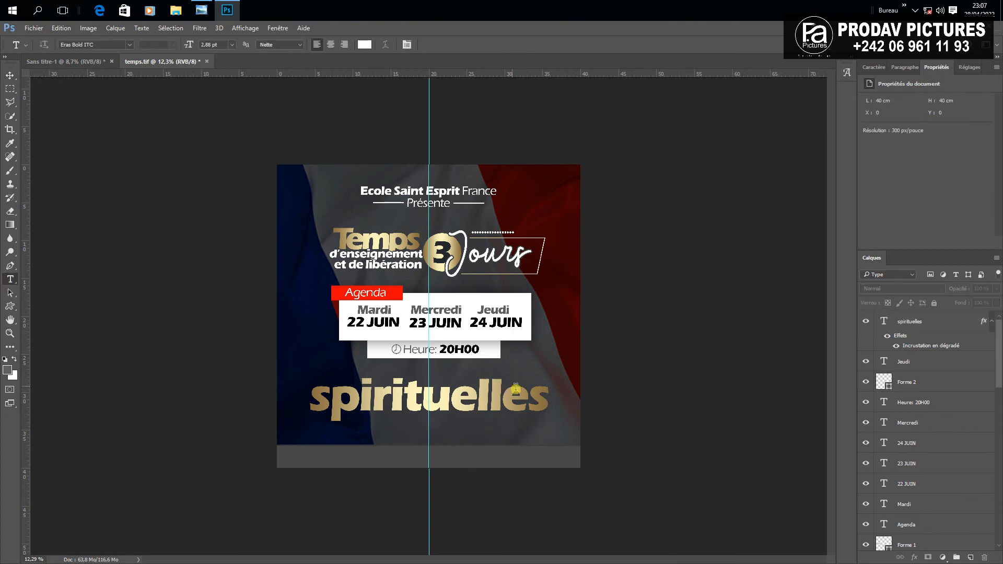
double_click(540, 401)
left_click(407, 44)
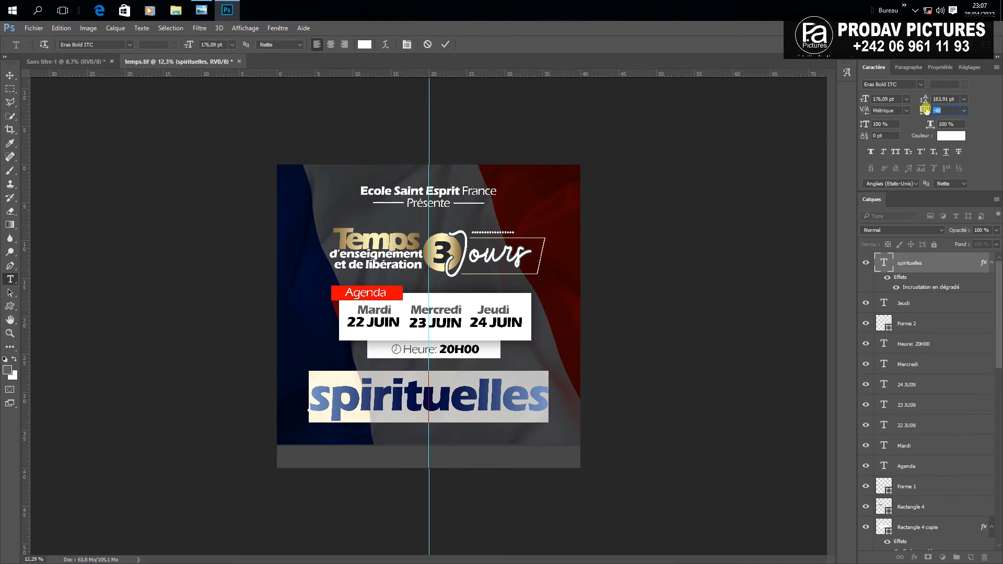
left_click_drag(925, 109, 925, 109)
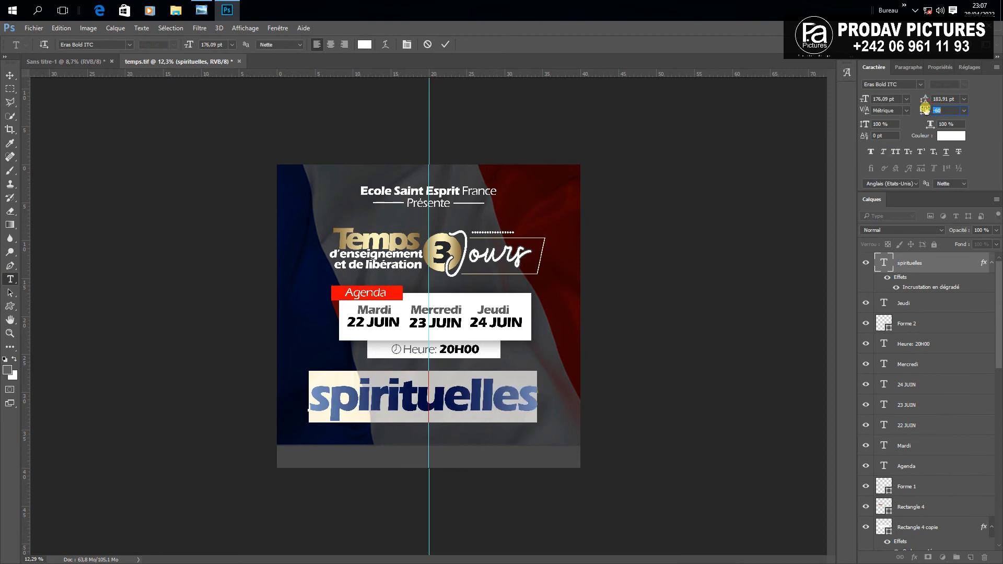
left_click(447, 45)
left_click(10, 75)
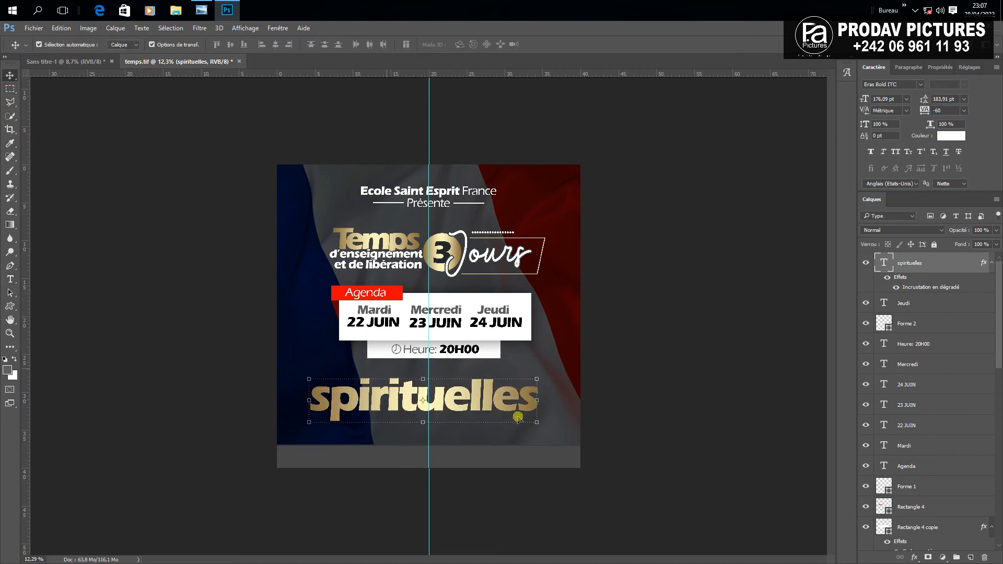
left_click(678, 375)
mouse_move(455, 390)
left_mouse_down()
mouse_move(467, 390)
mouse_move(465, 405)
left_mouse_up()
left_click(623, 376)
left_click(606, 414)
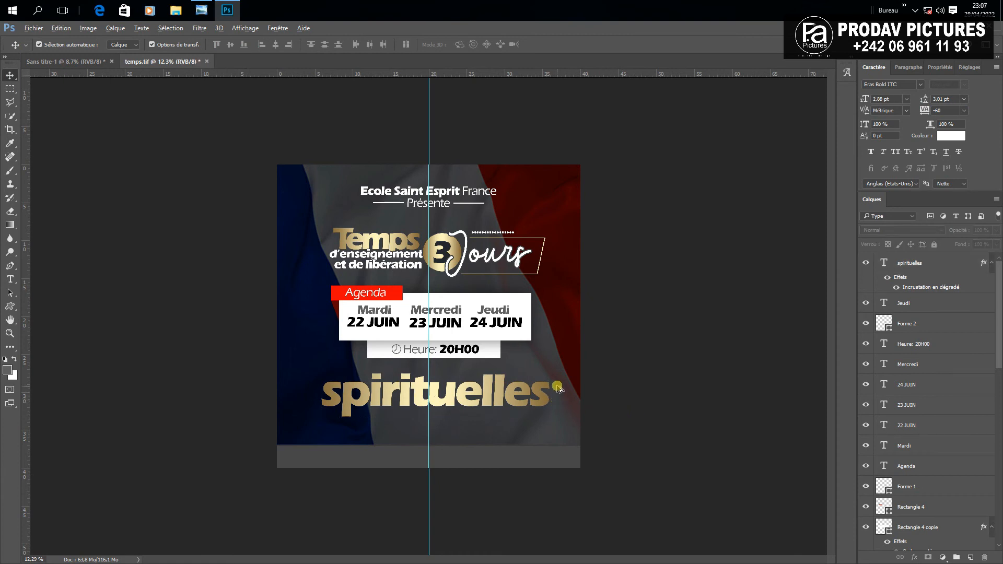
Alt-drag a copy of 'spirituelles', retype it 'Les représentations', and scale it
left_click_drag(525, 394, 525, 431)
left_click(10, 280)
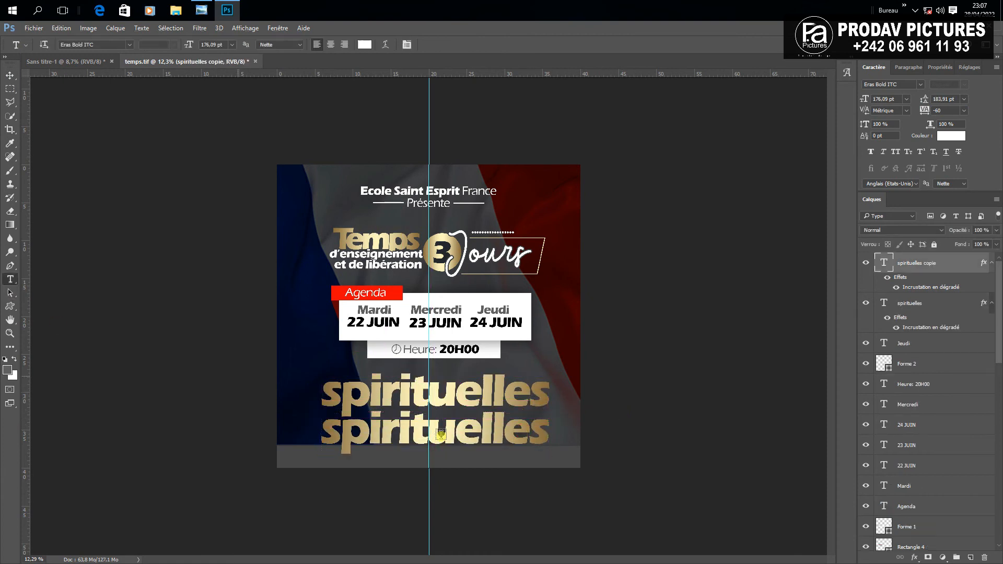
double_click(442, 434)
type("Les repre")
key("BackSpace")
type("ésentations")
left_click(9, 76)
left_click_drag(735, 456, 548, 436)
Add a Contour stroke effect and paste that style onto 'spirituelles' too
double_click(955, 303)
left_click(681, 124)
right_click(917, 303)
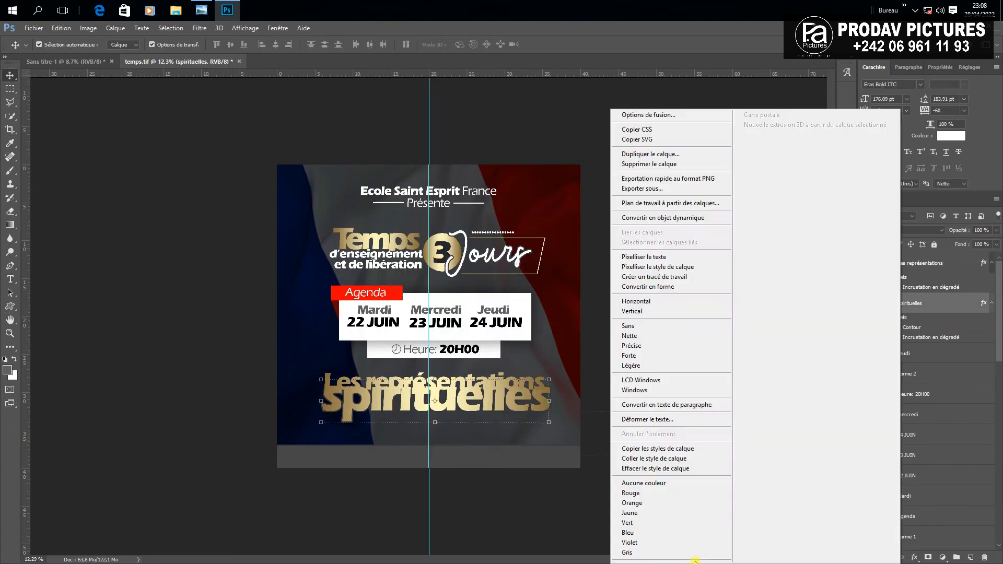
left_click(656, 449)
Stack 'Les représentations' above 'spirituelles' and shift the two-line title slightly right
left_click_drag(910, 313, 910, 256)
left_click(592, 383)
left_click_drag(470, 401, 470, 379)
left_click(470, 405, "shift")
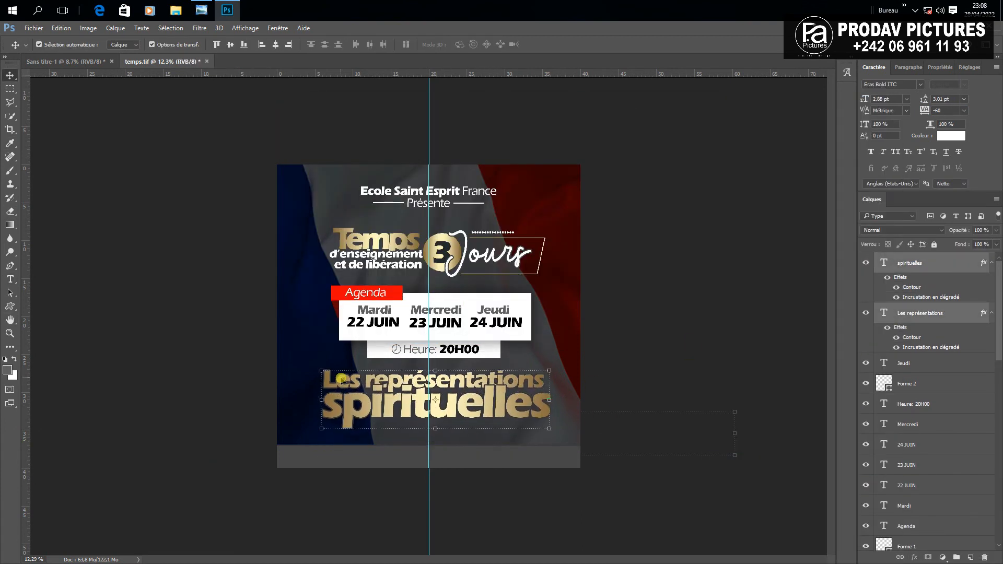
left_click_drag(341, 379, 343, 378)
left_click(693, 353)
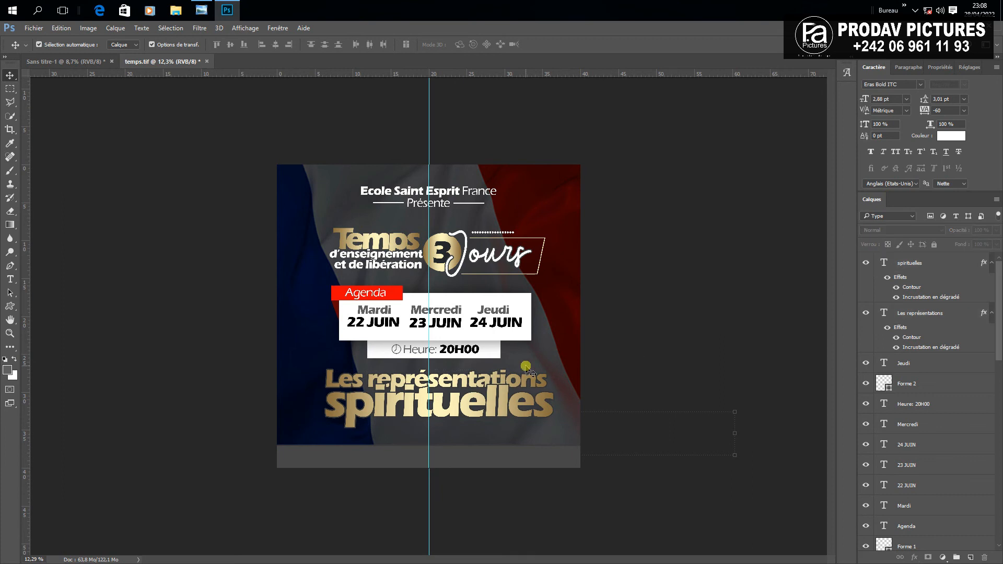
Drag the vertical centre guide off the canvas
scroll(524, 373, "down", 2)
left_click_drag(428, 421, 19, 324)
scroll(584, 407, "up", 2)
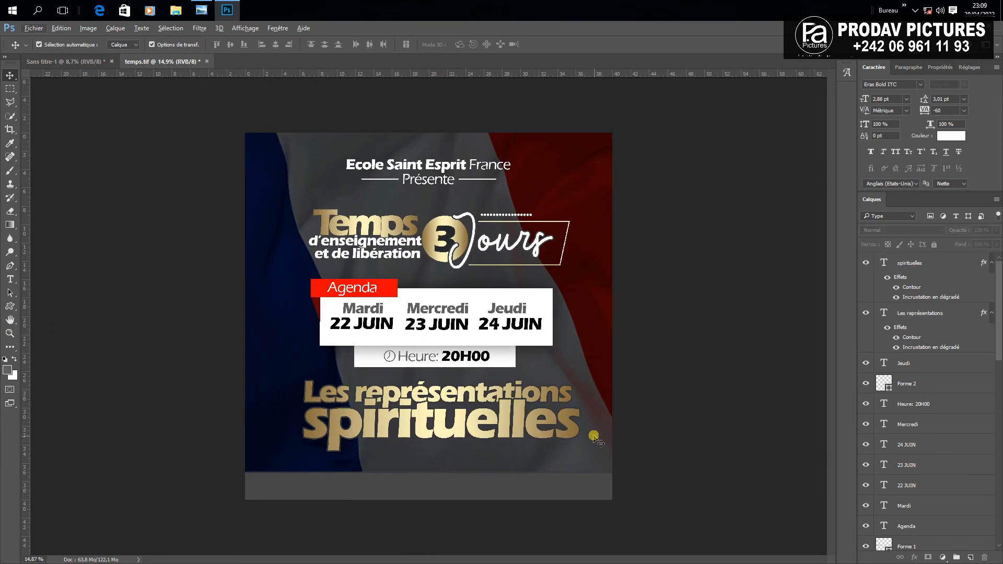
scroll(595, 438, "down", 1)
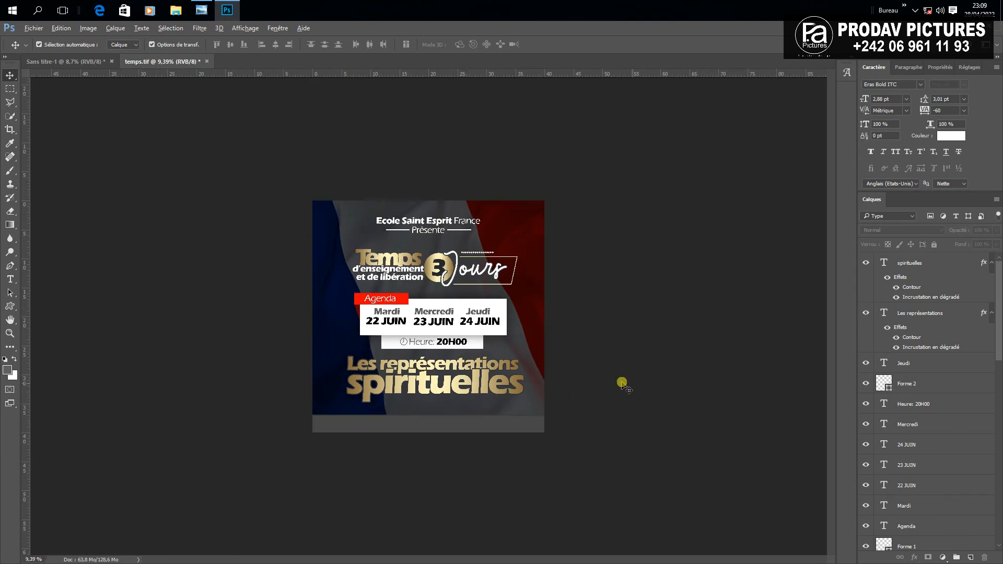
scroll(410, 316, "up", 2)
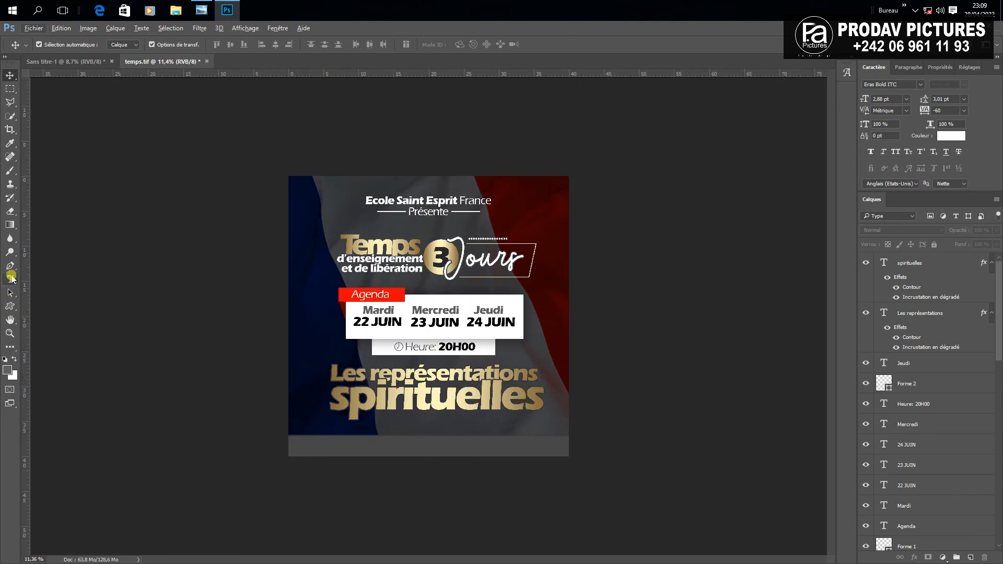
On a new layer, draw a closed freeform path with a wavy top edge along the poster bottom
left_click(11, 275)
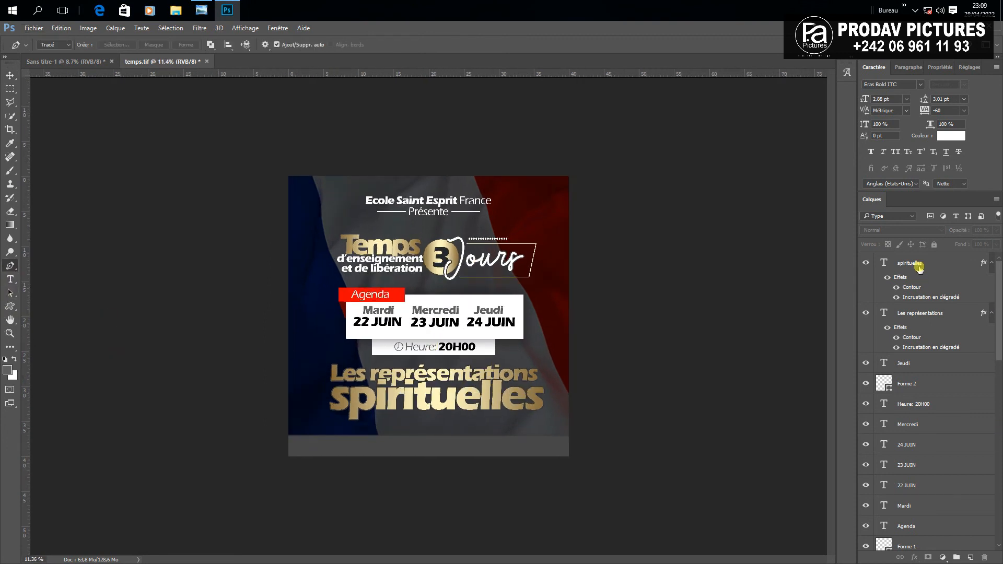
left_click(919, 266)
left_click(971, 558)
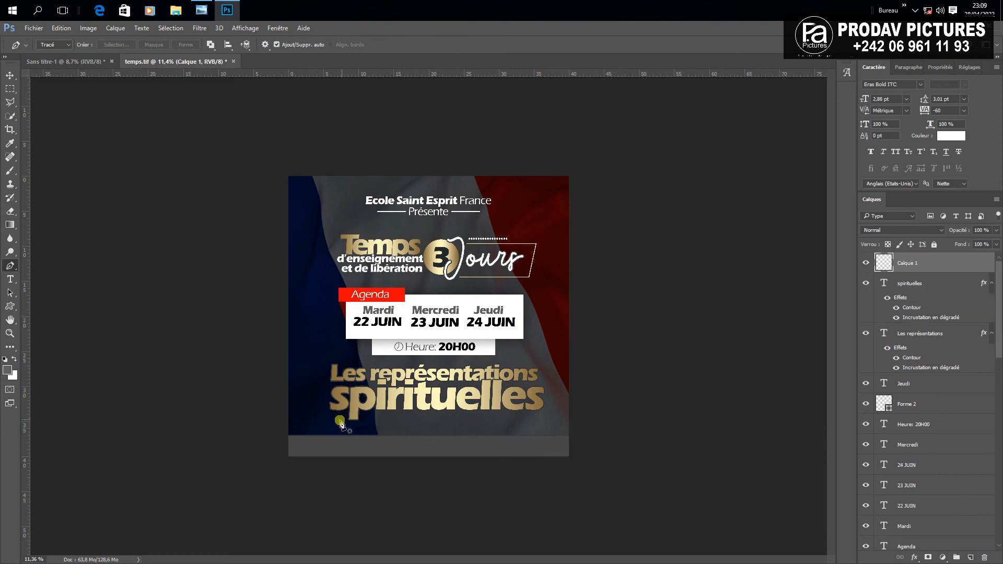
left_click_drag(286, 430, 489, 432)
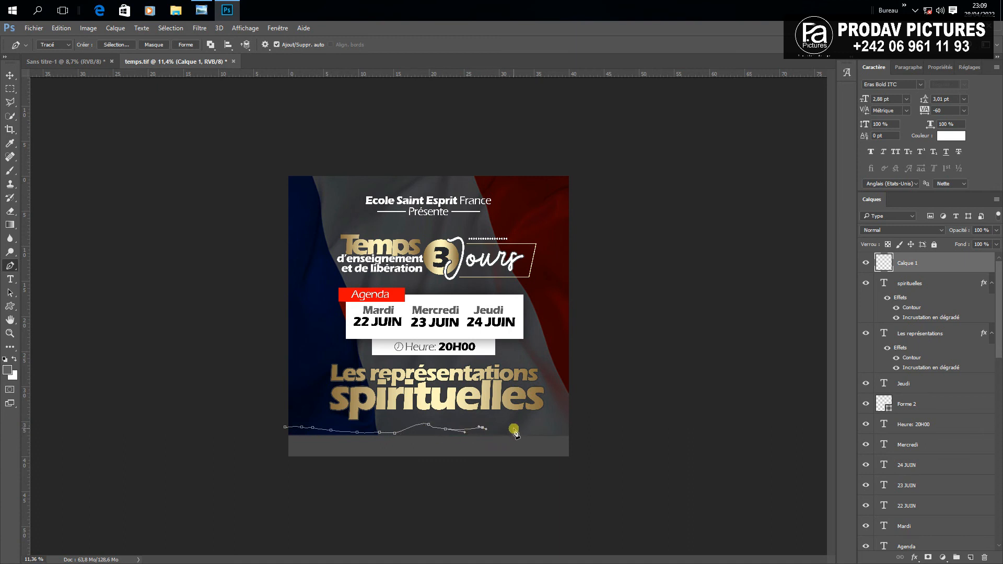
left_click_drag(510, 431, 521, 430)
mouse_move(580, 464)
left_mouse_down()
mouse_move(307, 474)
mouse_move(284, 465)
left_mouse_up()
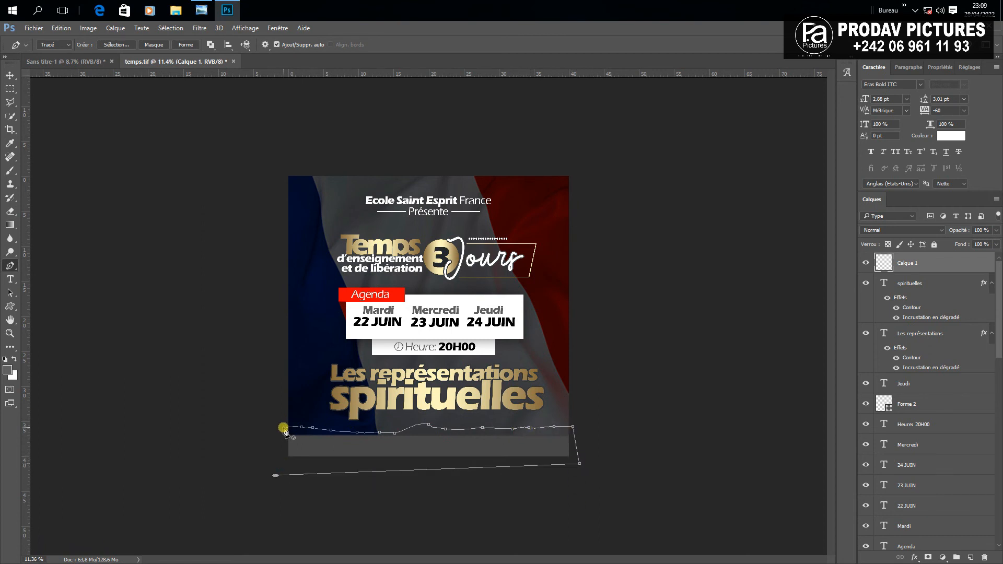
left_click_drag(284, 429, 283, 428)
Convert the path to a shape with Forme and set its fill to white
left_click(189, 45)
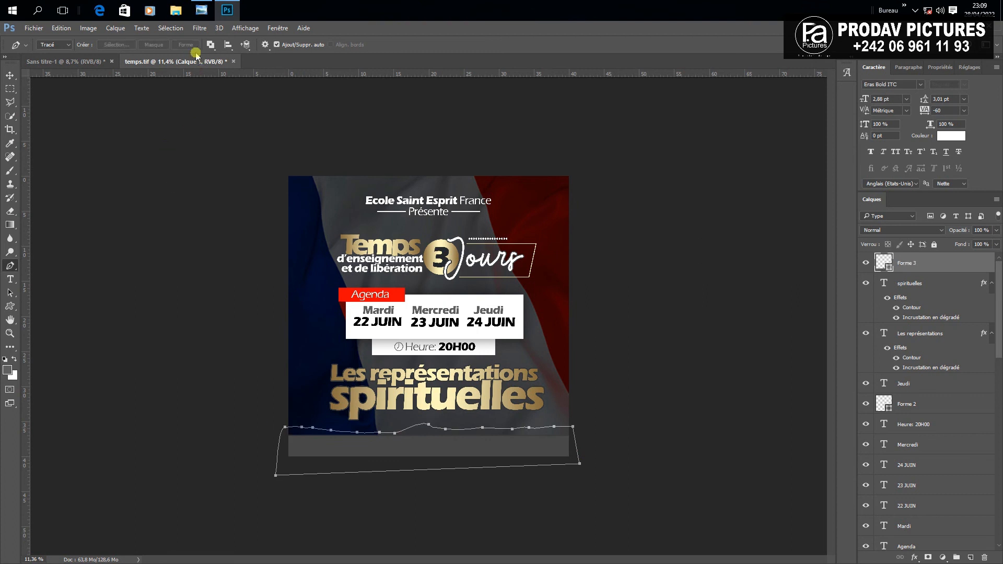
double_click(886, 256)
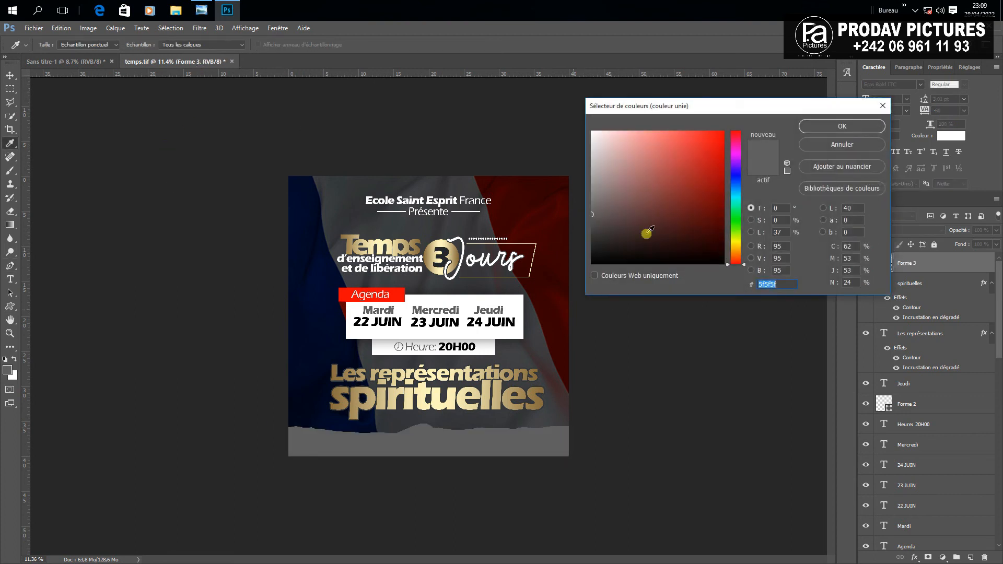
left_click_drag(646, 168, 562, 100)
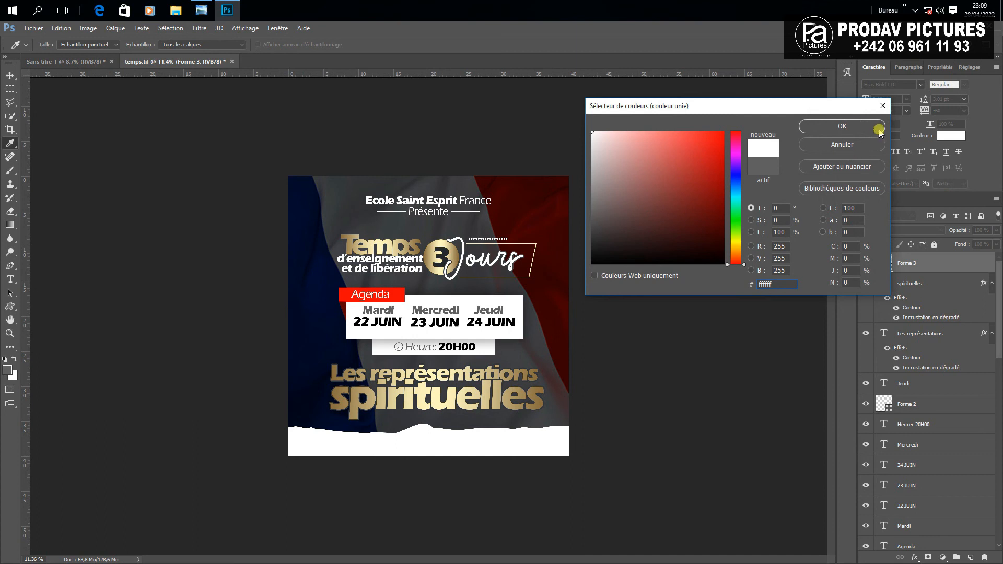
left_click(842, 127)
Nudge the title block and agenda block up, and the white wavy footer slightly down
key("v")
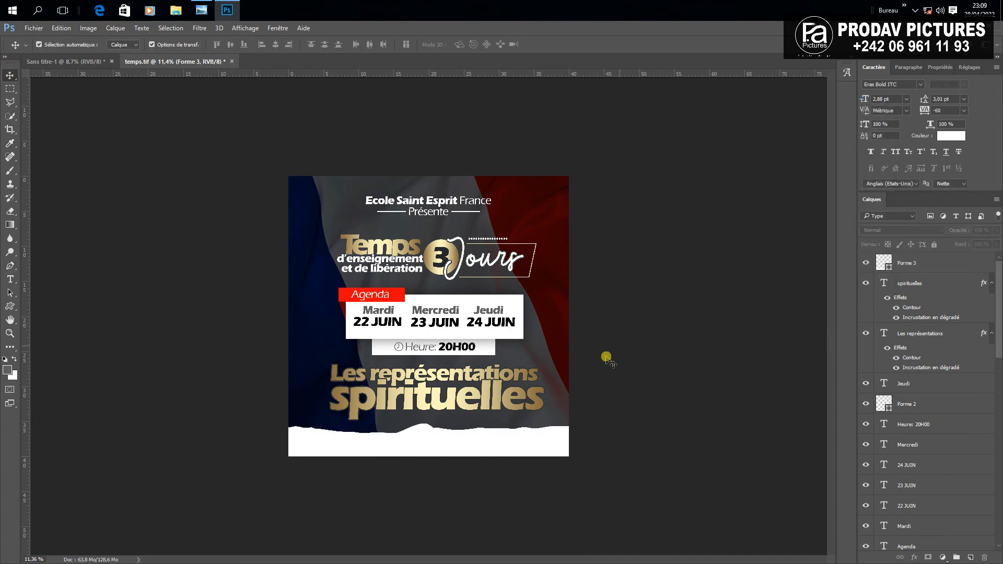
left_click(606, 360)
left_click_drag(337, 238, 563, 284)
key("shift+Up")
key("shift+Up")
key("shift+Up")
key("shift+Up")
key("shift+Up")
key("shift+Up")
key("shift+Up")
key("shift+Up")
key("shift+Up")
key("shift+Up")
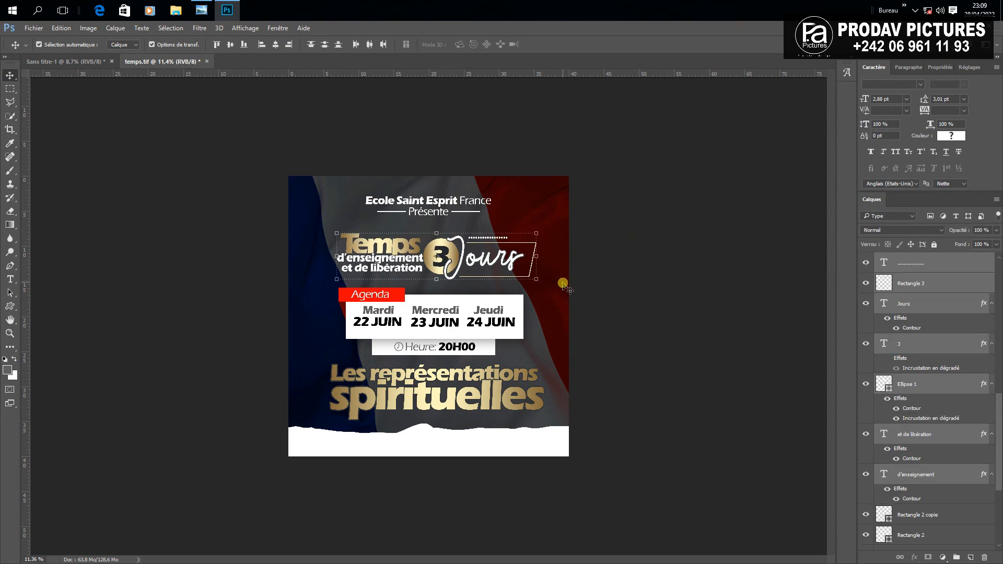
left_click_drag(328, 286, 549, 362)
key("shift+Up")
key("shift+Up")
key("shift+Up")
key("shift+Up")
key("shift+Up")
key("shift+Up")
key("shift+Up")
key("shift+Up")
key("shift+Up")
key("shift+Up")
left_click_drag(318, 364, 553, 412)
key("shift+Up")
key("shift+Up")
key("shift+Up")
key("shift+Up")
key("shift+Up")
key("shift+Up")
key("shift+Up")
key("shift+Up")
key("shift+Up")
key("shift+Up")
key("shift+Up")
key("shift+Up")
key("shift+Up")
key("shift+Up")
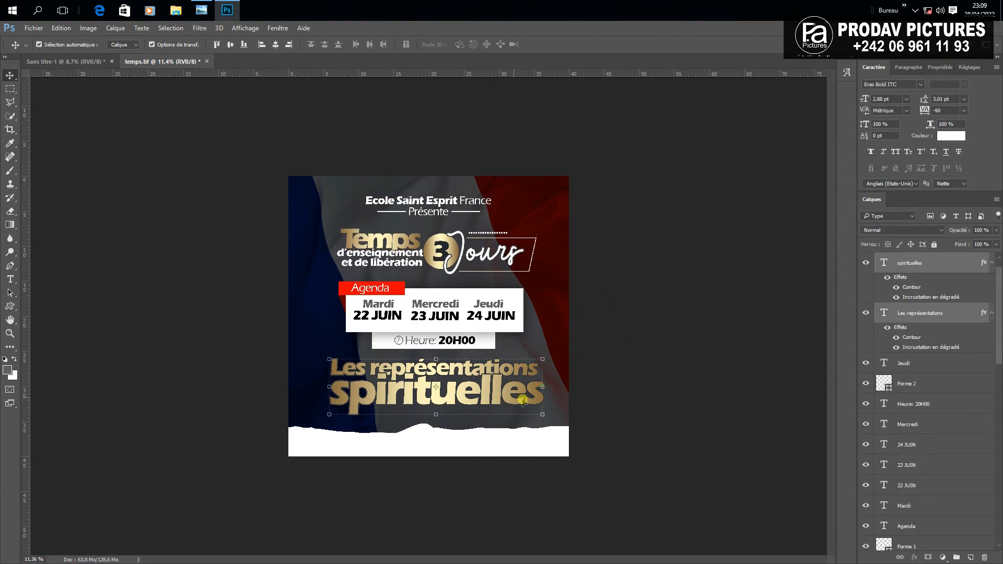
left_click(439, 443)
key("shift+Down")
key("shift+Down")
key("shift+Down")
key("shift+Down")
left_click(523, 486)
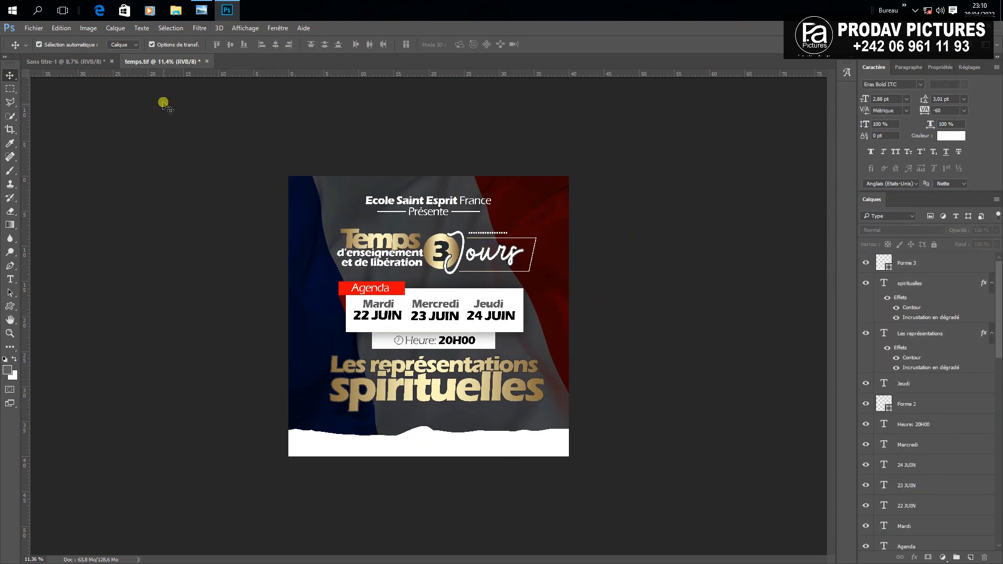
Drag the chat-phone icon from Sans titre-1 into the poster, scaled below 'spirituelles'
left_click(79, 62)
scroll(440, 339, "up", 3)
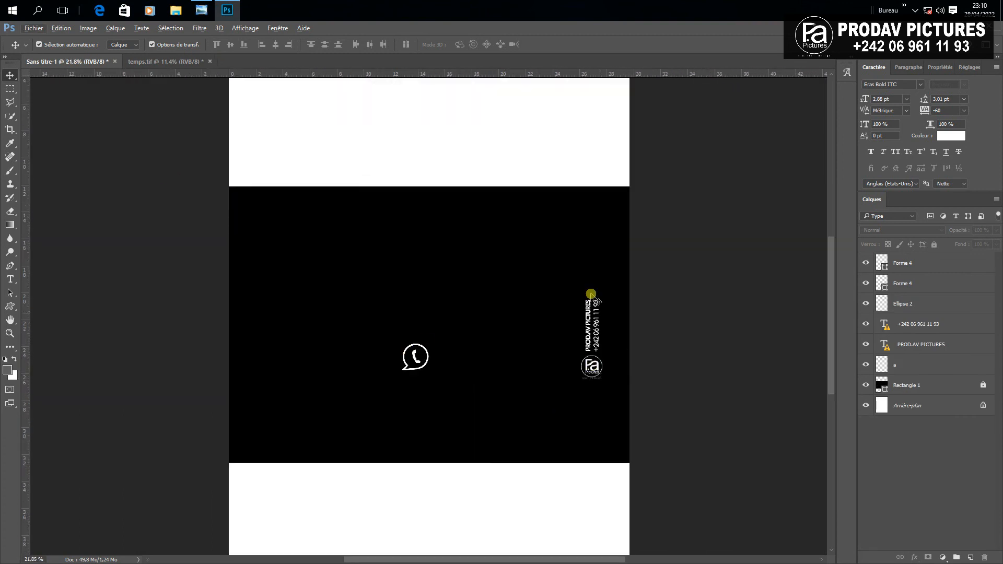
left_click_drag(559, 268, 612, 414)
left_click_drag(369, 291, 465, 417)
scroll(394, 352, "up", 3)
scroll(423, 384, "up", 1)
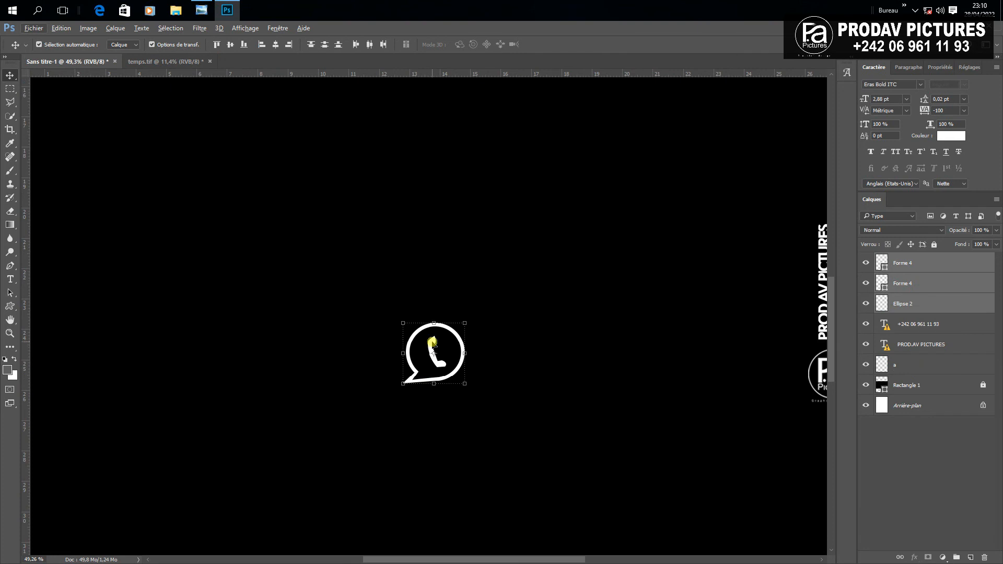
left_click_drag(433, 343, 422, 418)
scroll(417, 413, "up", 3)
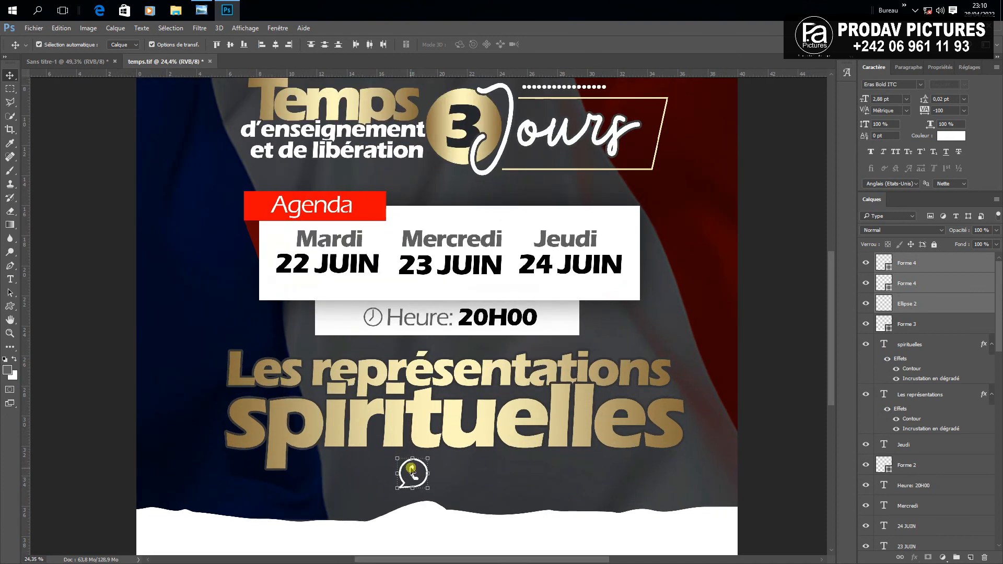
left_click_drag(413, 468, 326, 491)
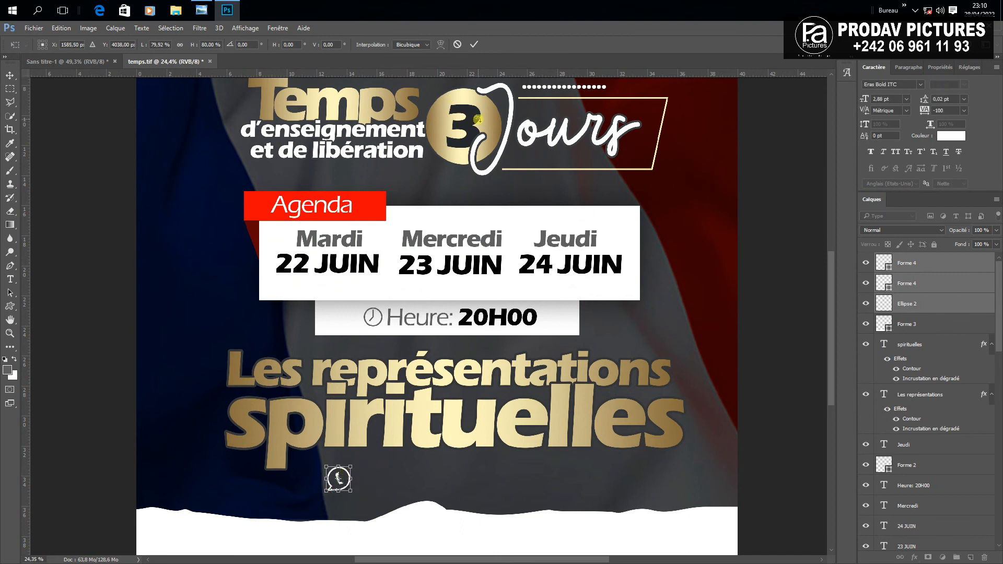
left_click(475, 46)
Copy the Présente text down beside the icon
key("ctrl+minus")
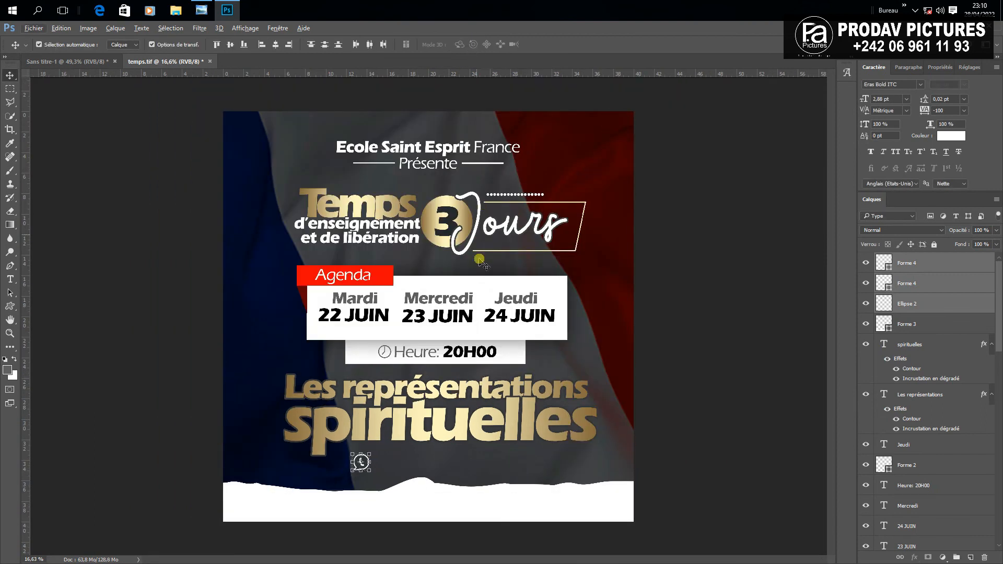
left_click(705, 325)
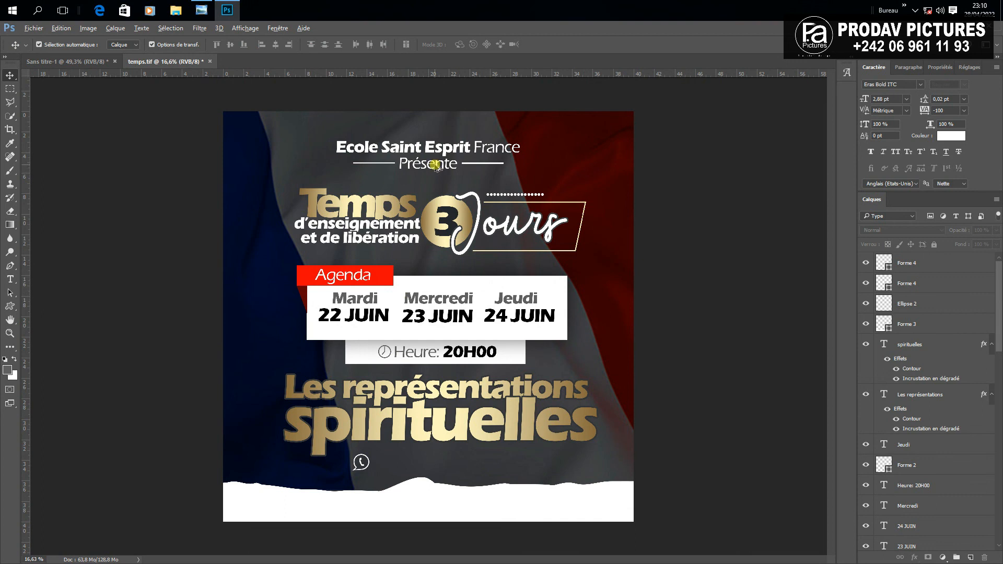
left_click_drag(436, 164, 413, 465)
Retype the copy as the 'Orateur:' line with two speaker names set in Eras Bold
key("t")
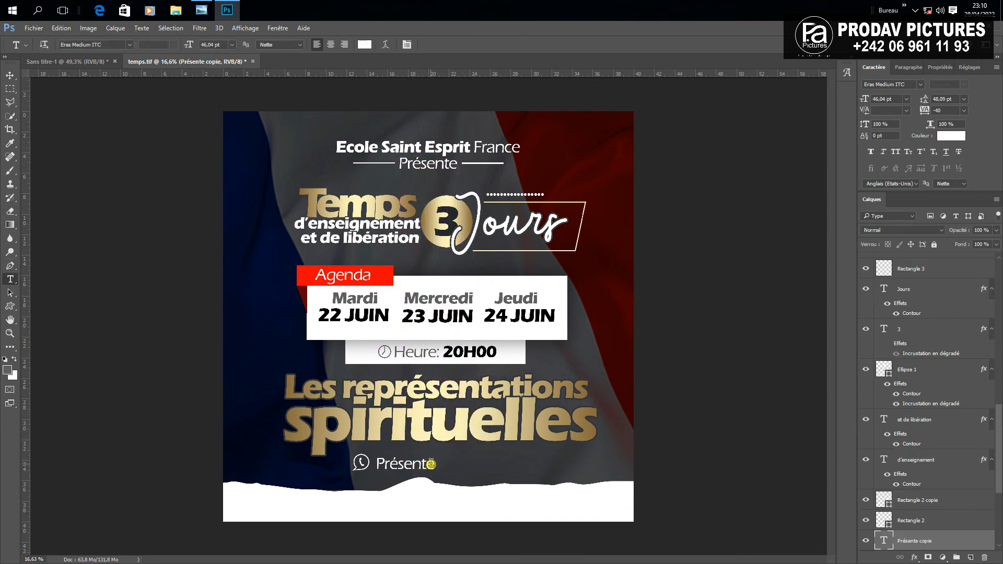
double_click(431, 463)
type("Orateur: Fr. Christ, Fr.")
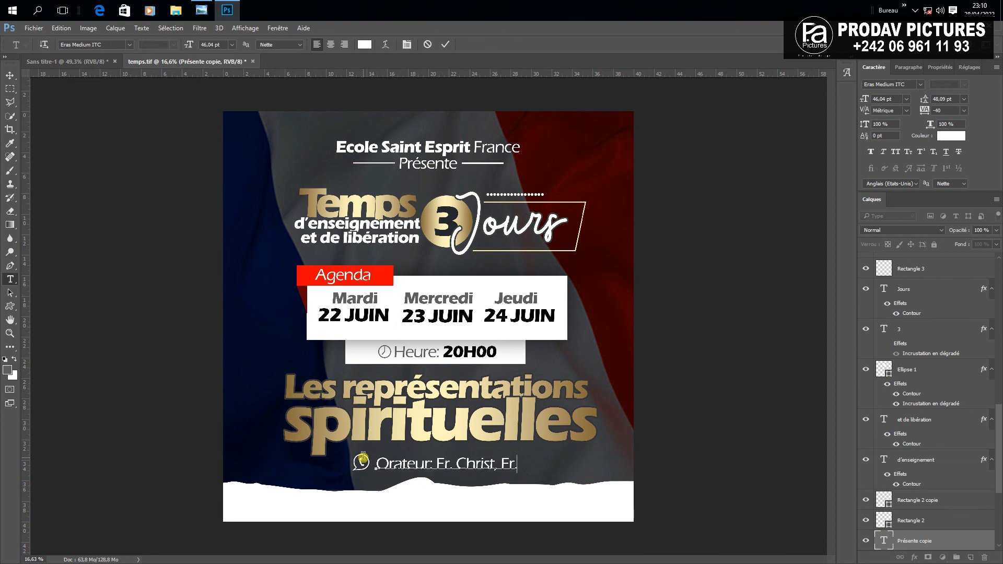
type(" Vich")
double_click(473, 463)
left_click(91, 44)
type("eras")
left_click(188, 78)
double_click(542, 463)
left_click(360, 462, "shift")
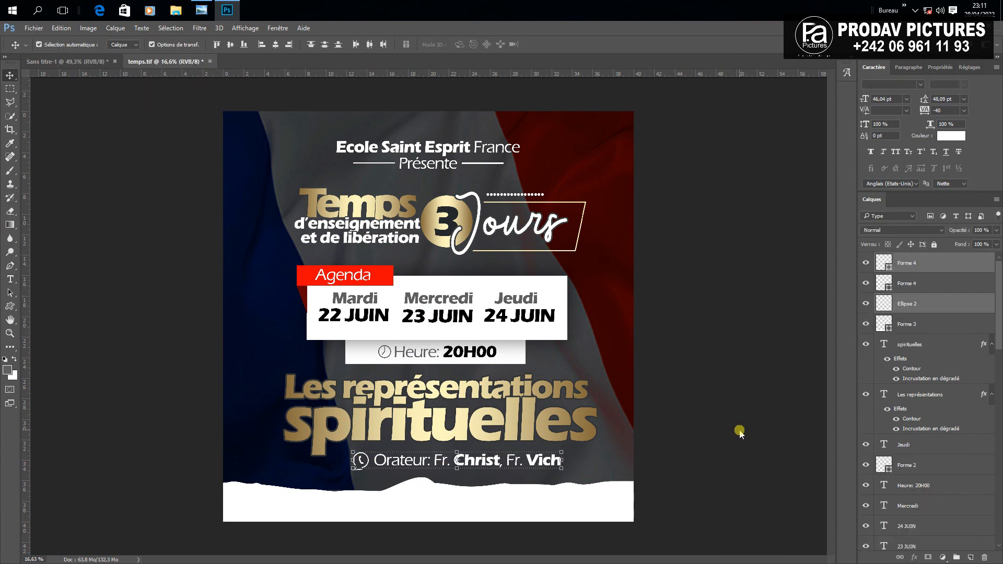
left_click(348, 116)
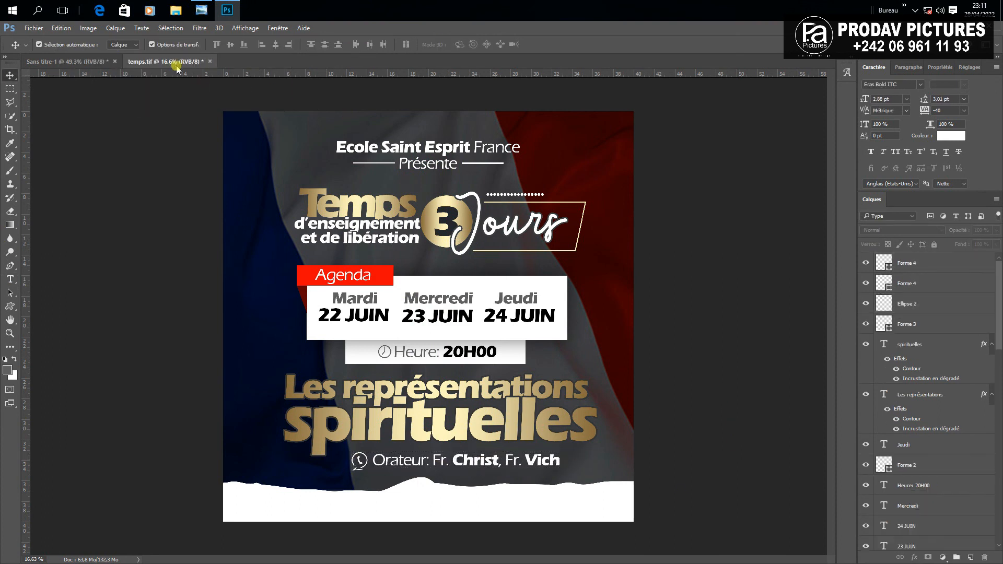
Bring the vertical PRODAV logo and its text from Sans titre-1 onto the poster's right edge
left_click(96, 62)
scroll(721, 328, "down", 3)
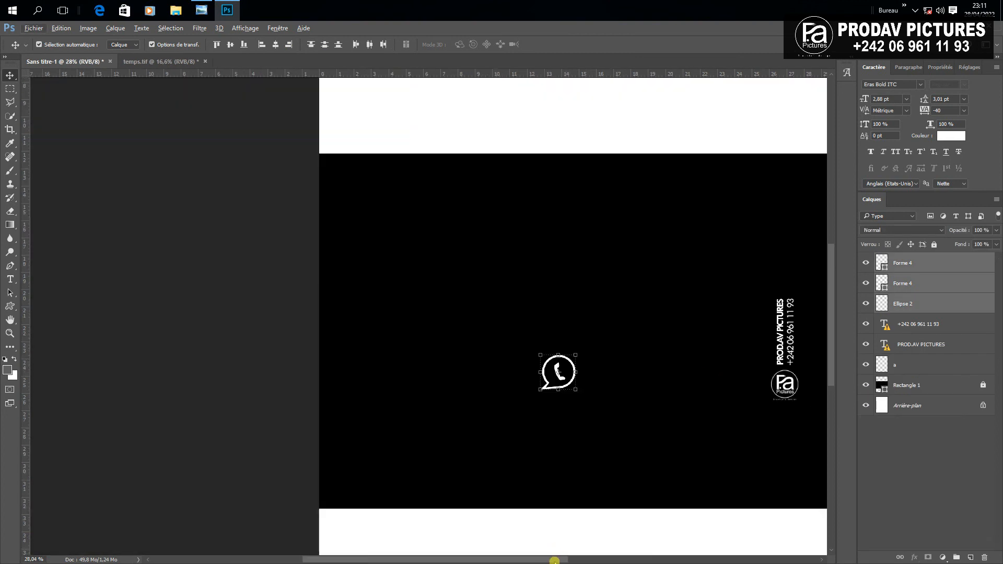
left_click_drag(554, 561, 604, 561)
left_click_drag(672, 465, 594, 284)
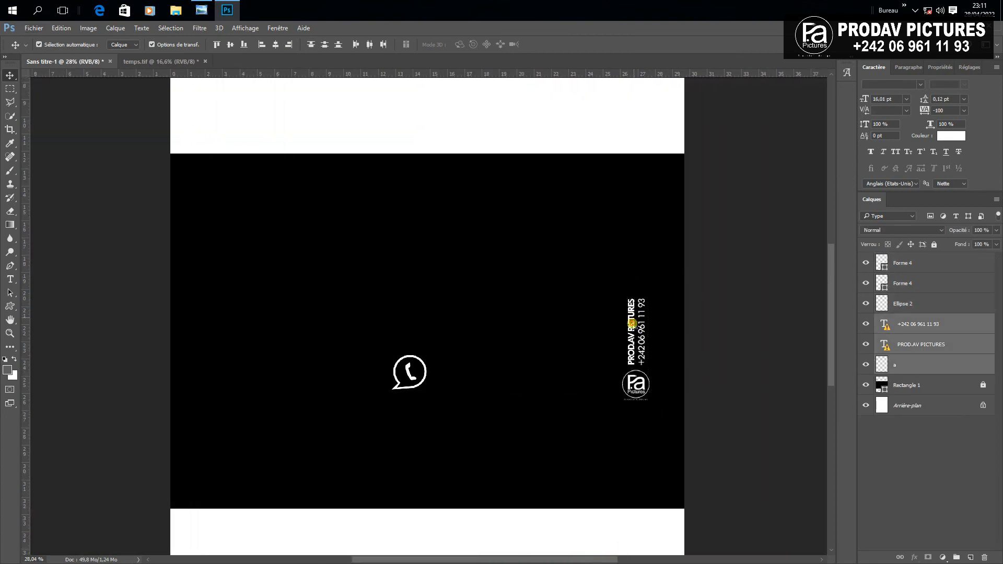
left_click_drag(631, 324, 611, 281)
key("ctrl+z")
left_click(667, 244)
left_click_drag(629, 329, 612, 281)
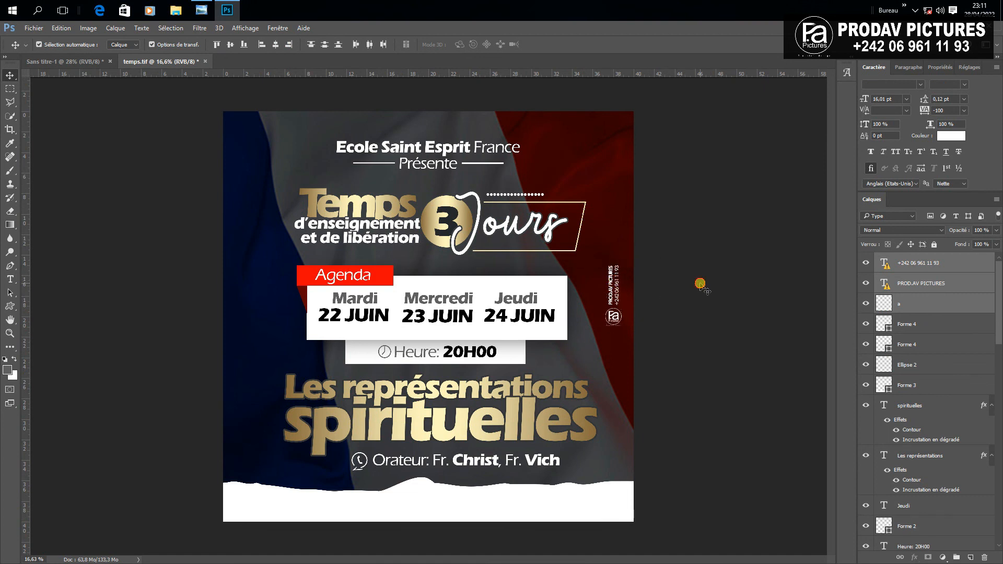
left_click(700, 285)
scroll(659, 283, "up", 4)
scroll(690, 251, "up", 3)
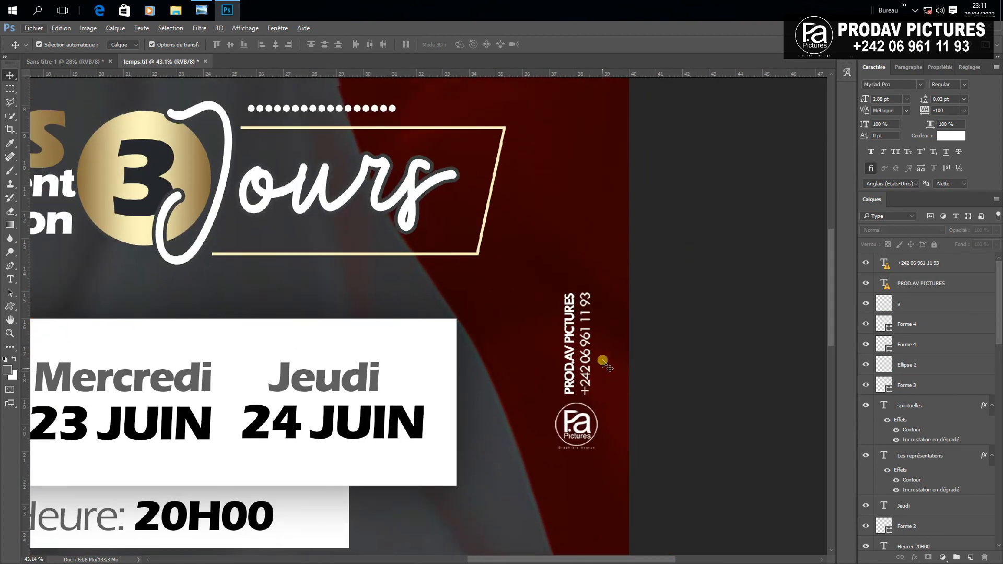
scroll(568, 353, "down", 7)
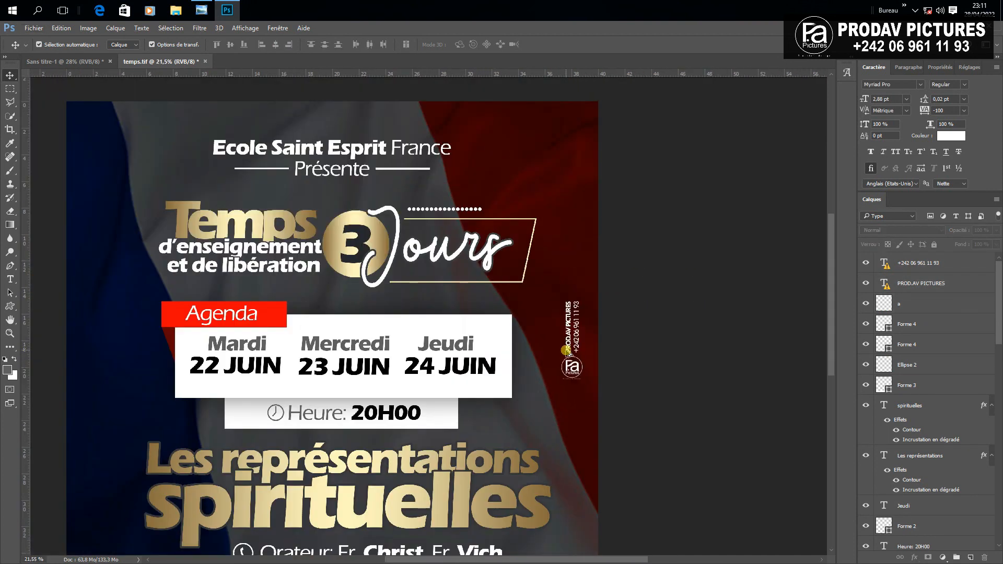
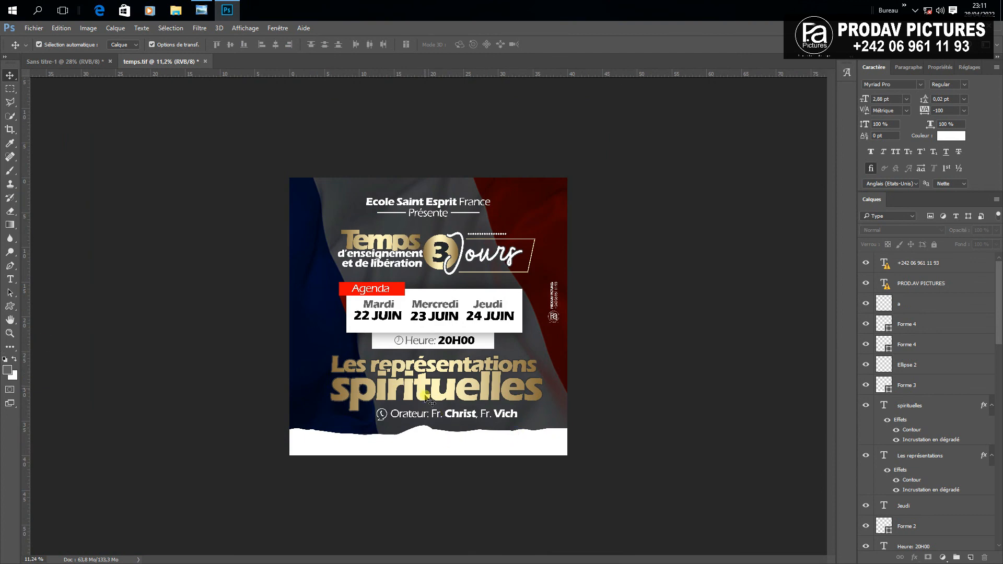
Duplicate the Présente text into the white footer and move the copy to the top of the layer stack
left_click(433, 214)
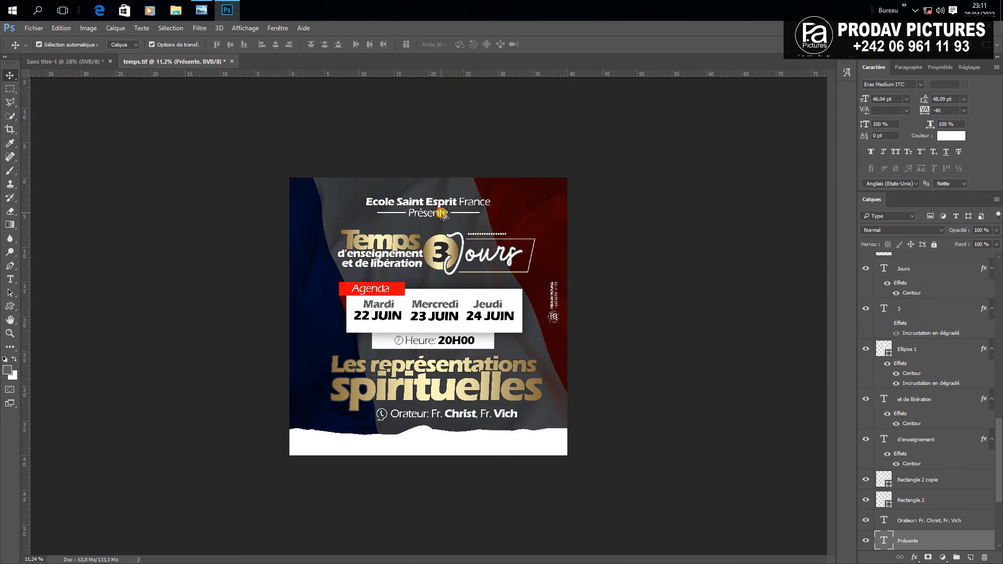
left_click_drag(442, 215, 398, 448)
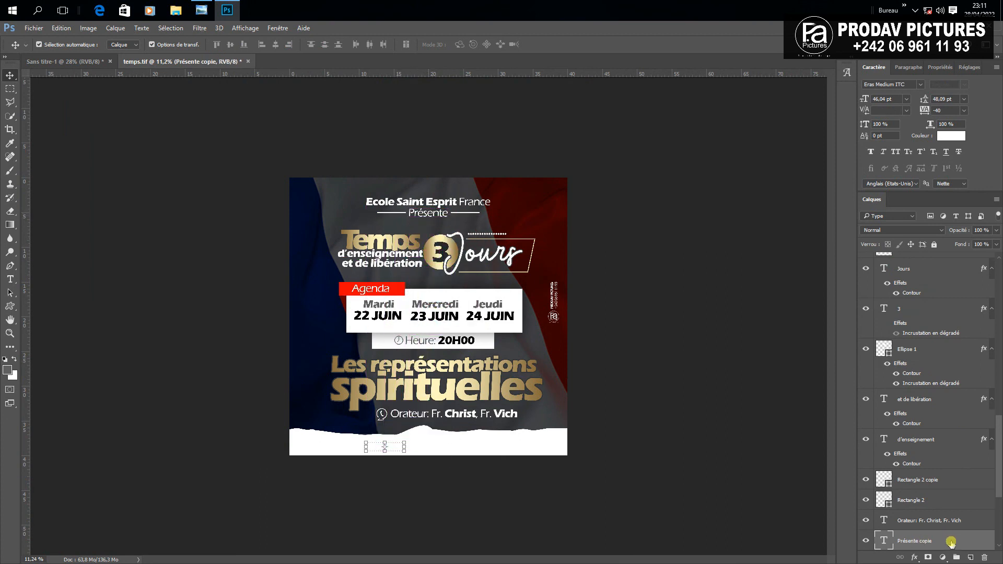
left_click_drag(951, 543, 942, 260)
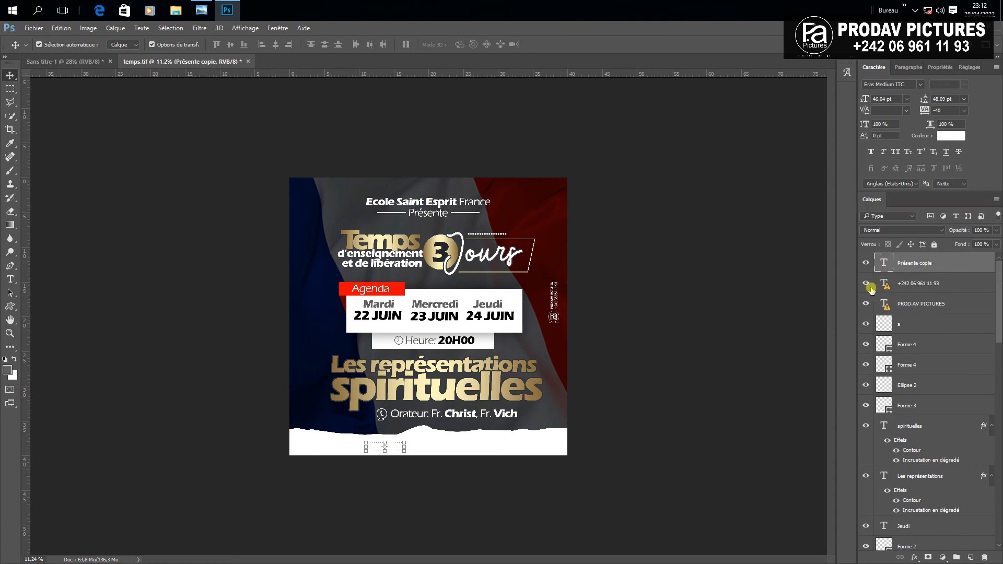
Retype the copy as 'Inscrivez-vous au :' plus the registration phone number, in grey sampled from Mercredi
left_click(10, 278)
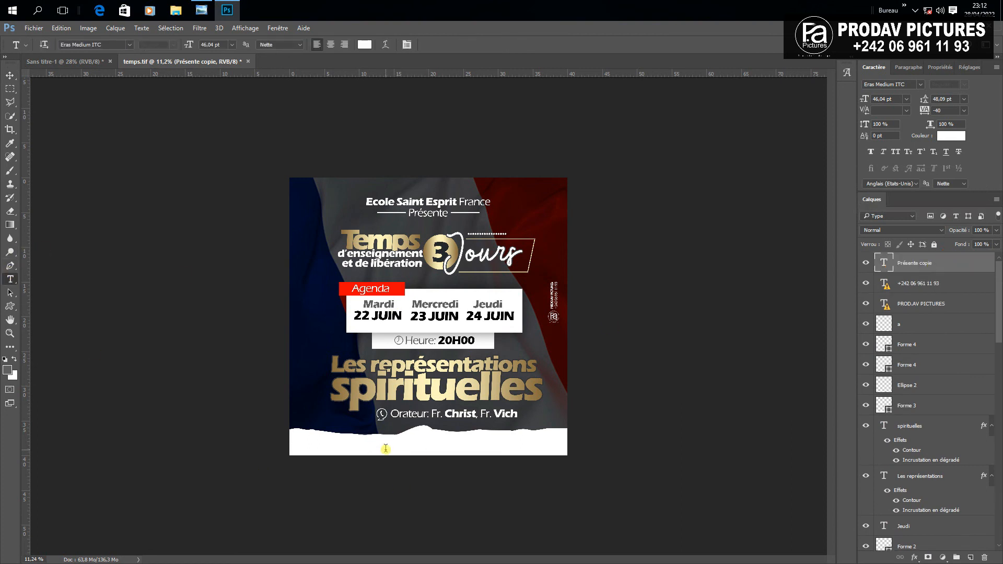
left_click(385, 448)
double_click(393, 448)
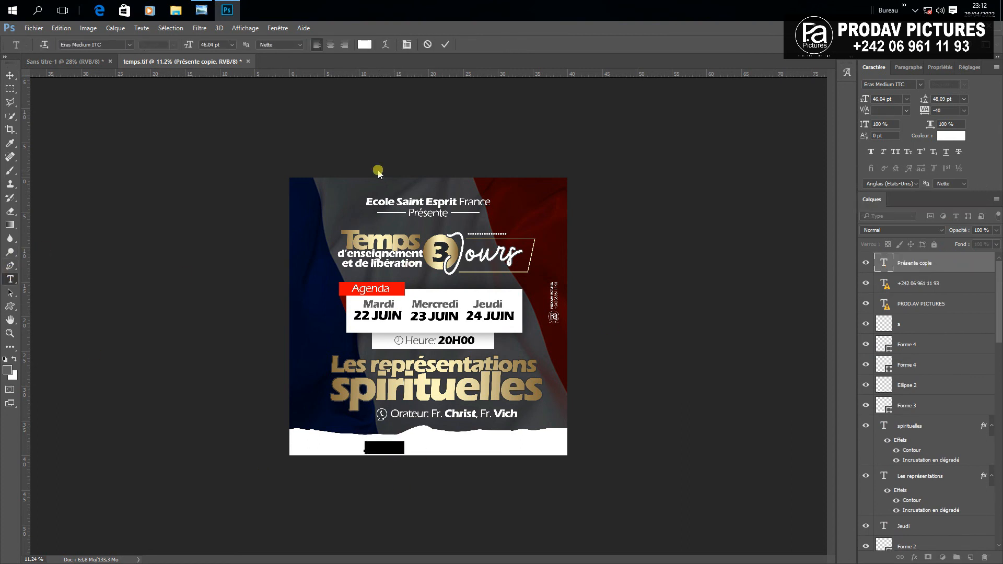
left_click(365, 45)
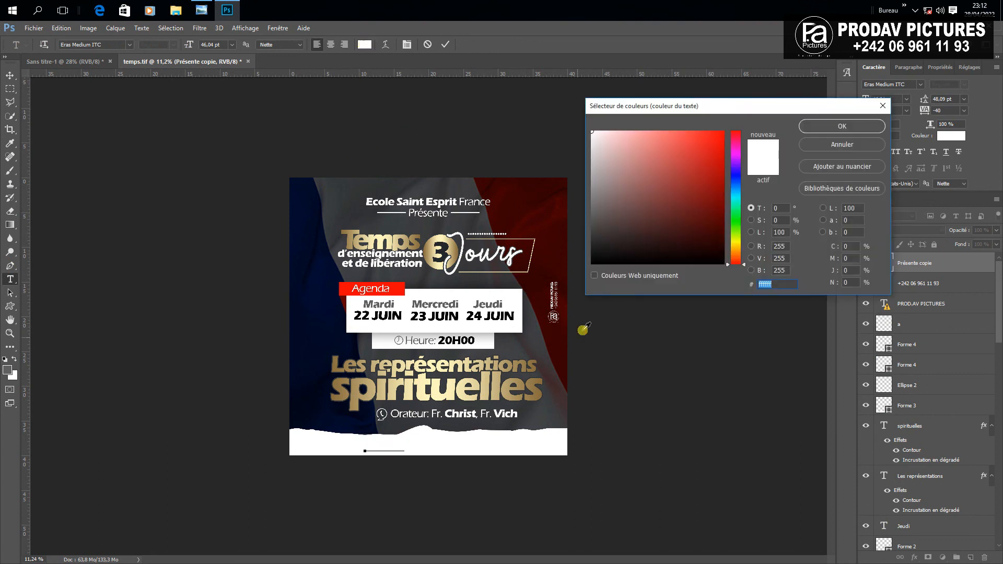
left_click(421, 303)
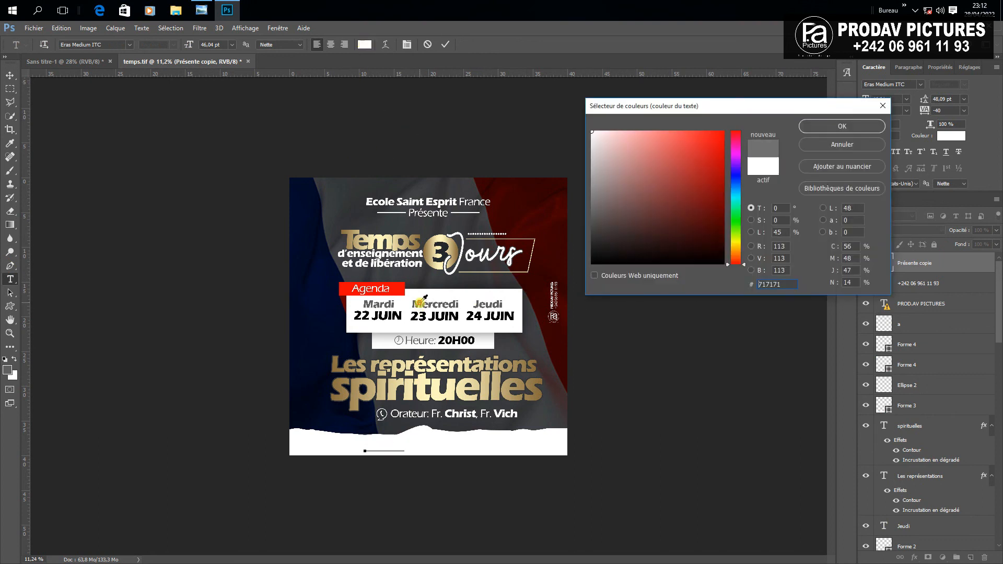
left_click(844, 127)
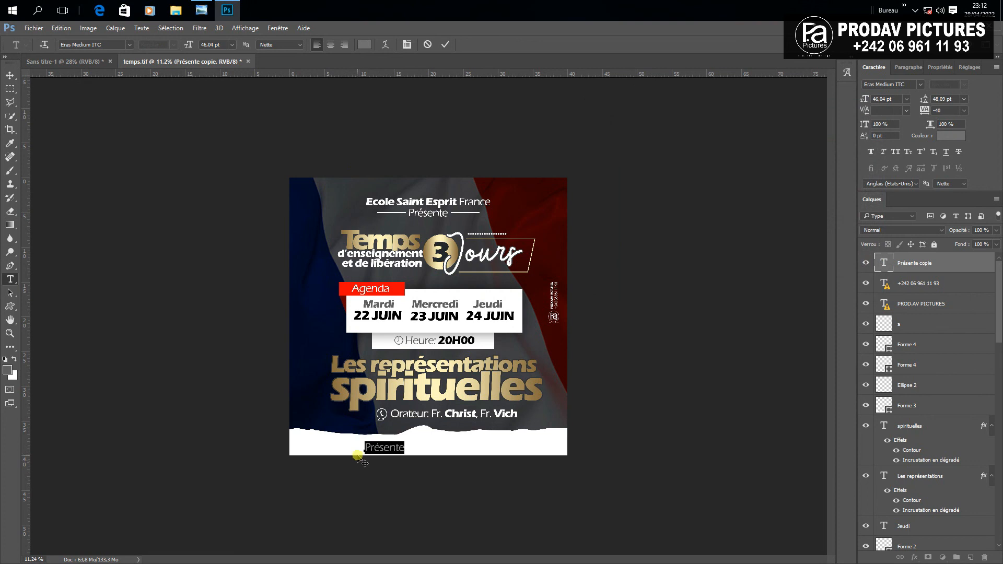
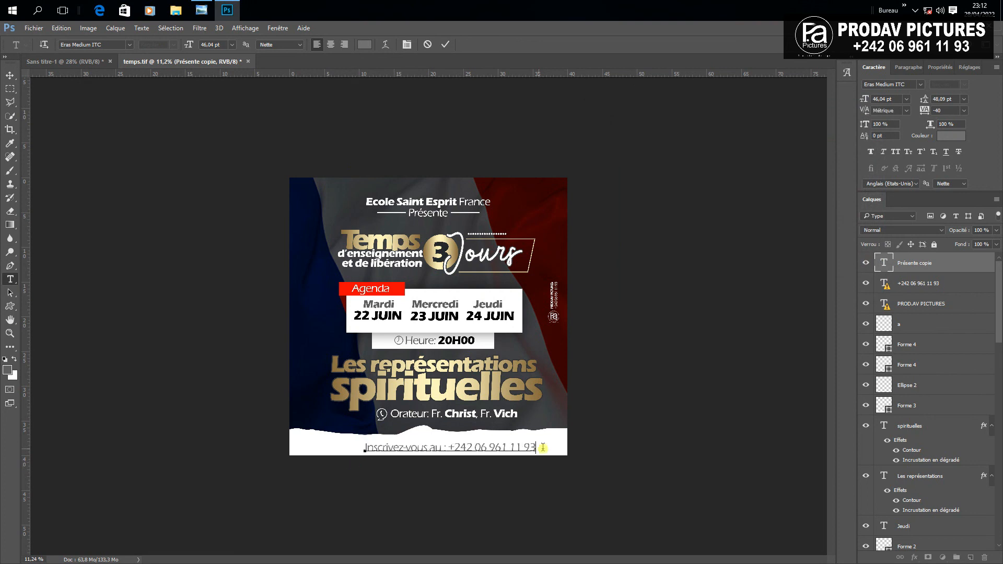
Set the phone number part of the footer line in Eras Bold ITC
left_click_drag(541, 447, 449, 448)
left_click(91, 45)
type("eras")
left_click(99, 63)
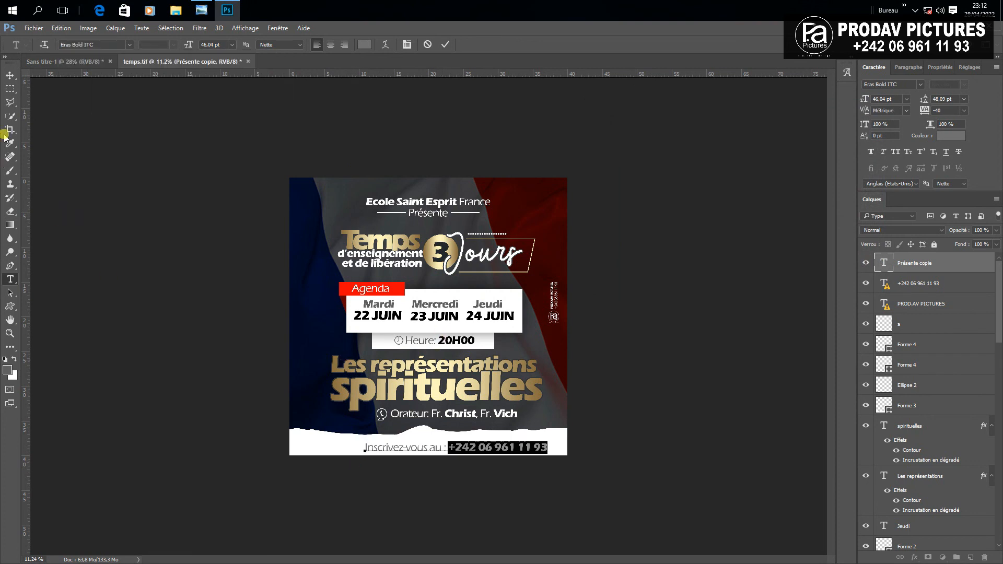
left_click(14, 76)
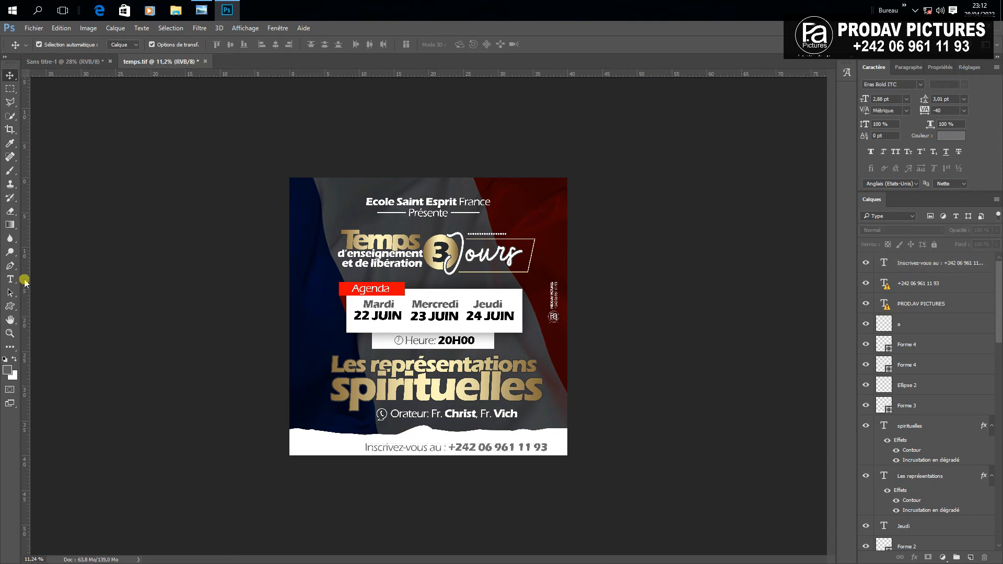
Make the footer phone number black
left_click(11, 279)
left_click_drag(448, 445, 645, 421)
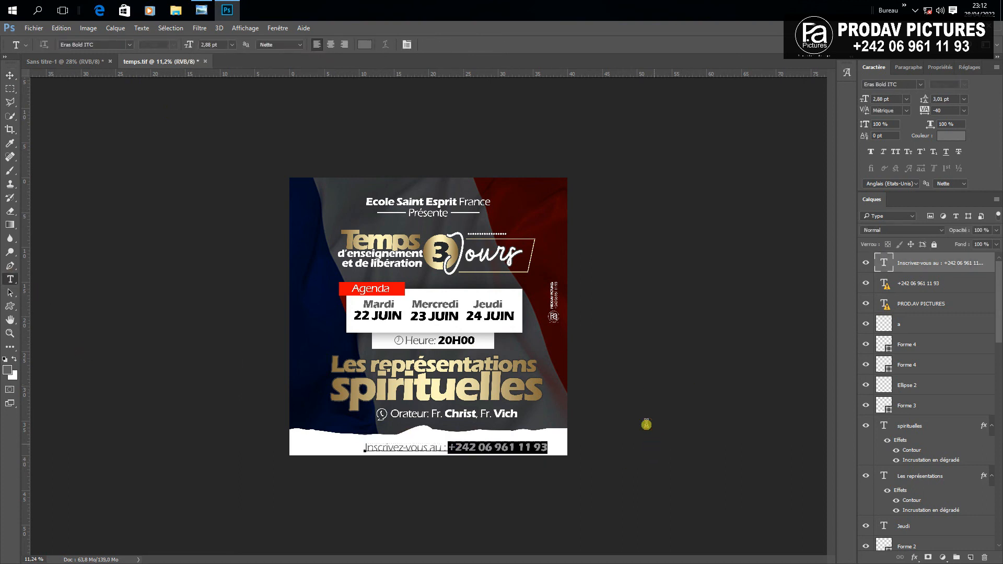
left_click(364, 44)
left_click(568, 320)
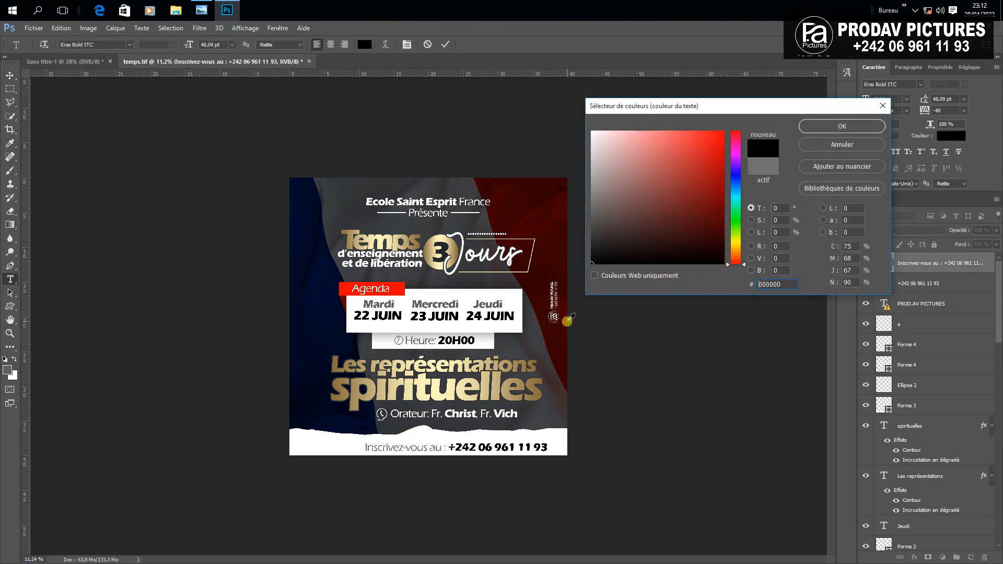
left_click(842, 126)
left_click(10, 75)
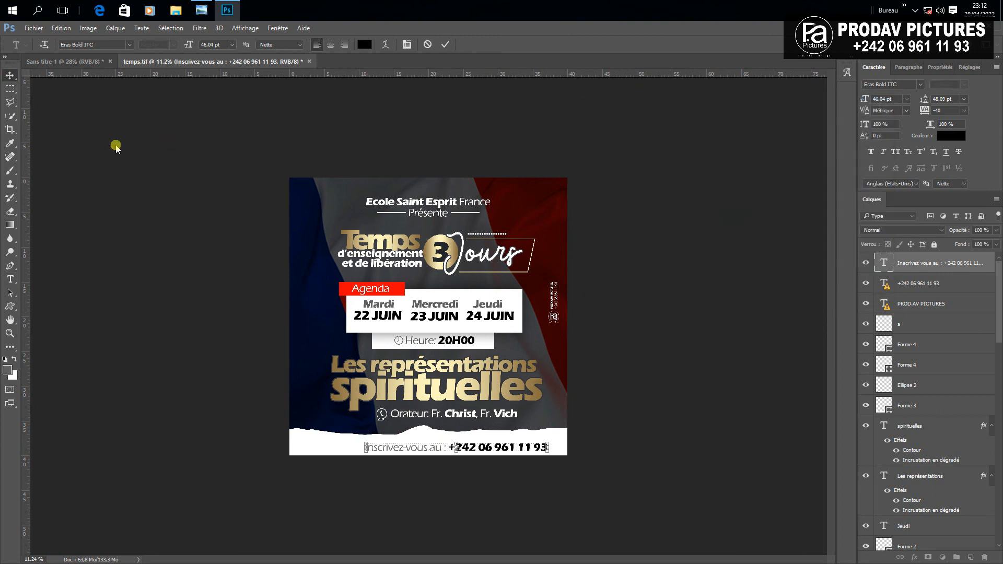
scroll(591, 457, "up", 2)
With rulers shown, nudge the 'Inscrivez-vous au :' footer line left to centre it
left_click_drag(491, 501, 468, 500)
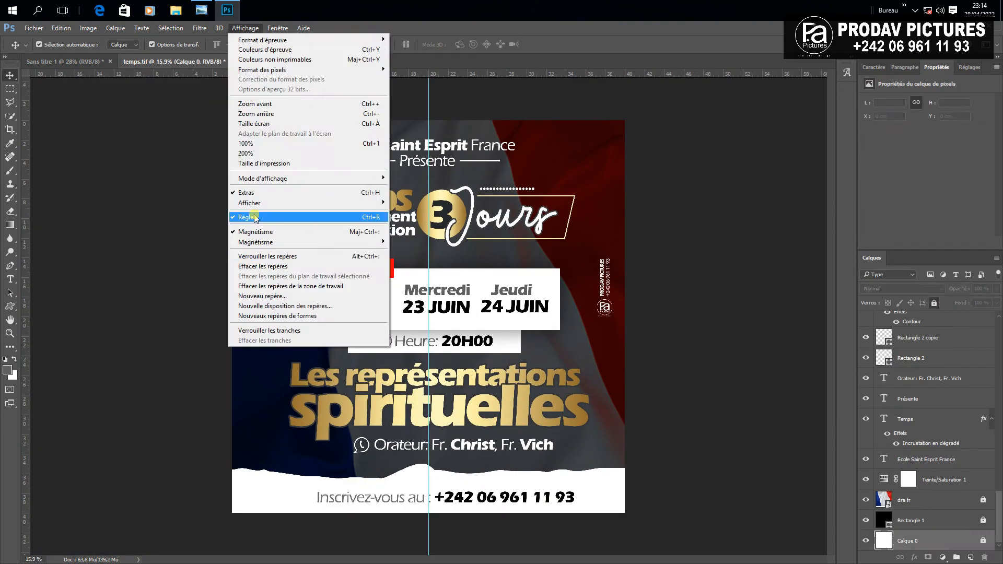
left_click(348, 347)
left_click(538, 502)
key("shift+Left")
key("shift+Left")
key("shift+Left")
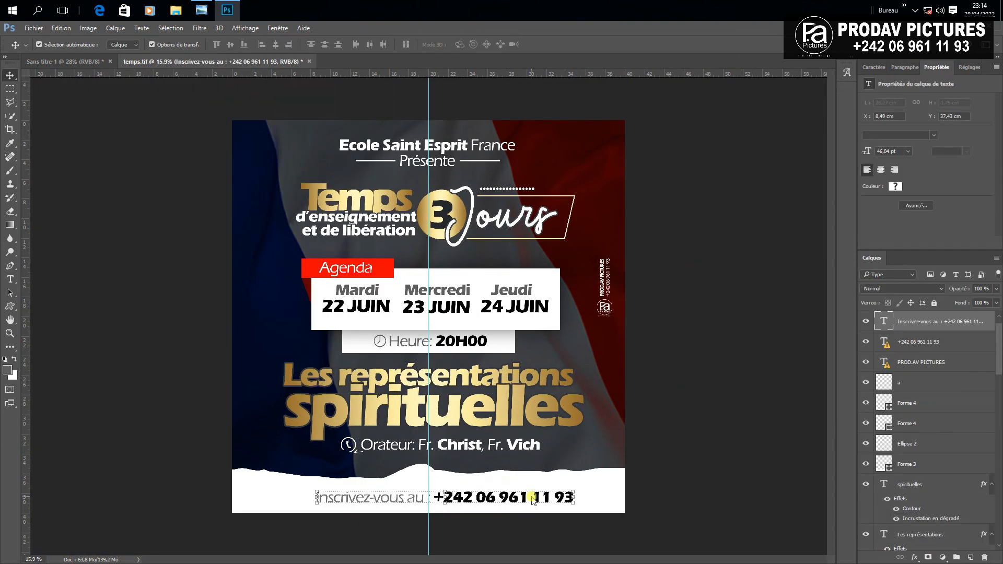
Select the Temps / 3 Jours title block layers and nudge them left to centre them
left_click(408, 136)
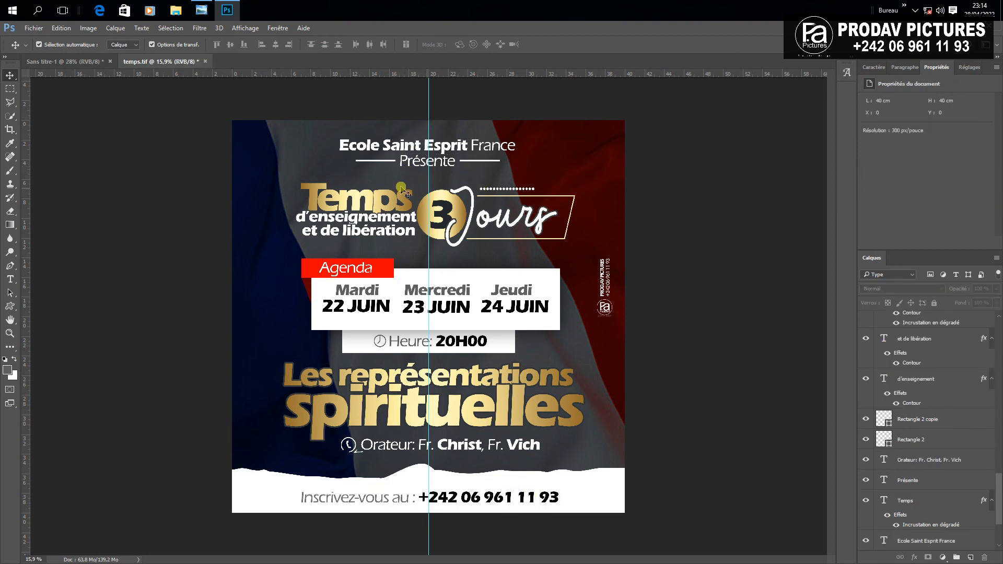
left_click_drag(288, 179, 593, 250)
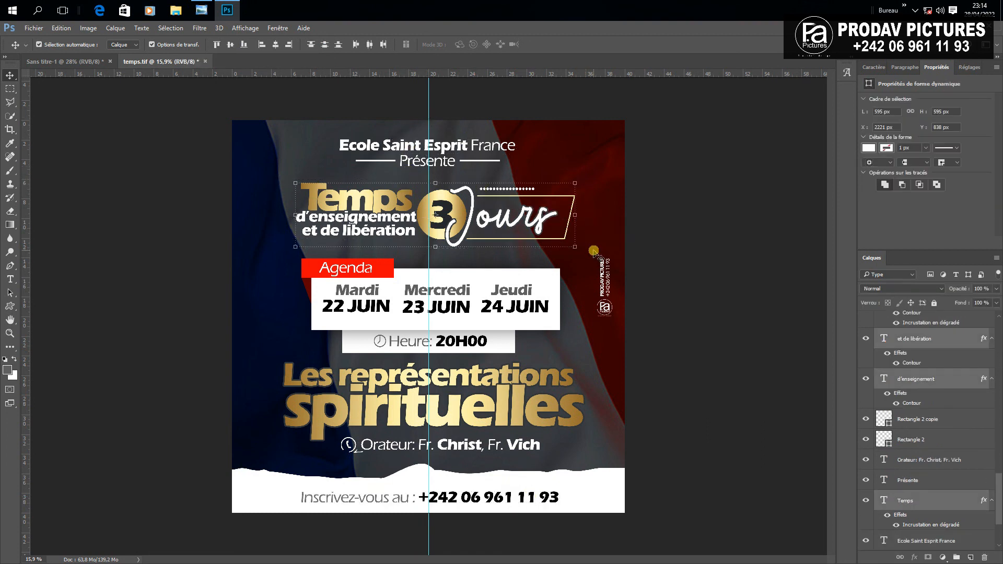
key("shift+Left")
key("shift+Left")
key("shift+Left")
key("shift+Left")
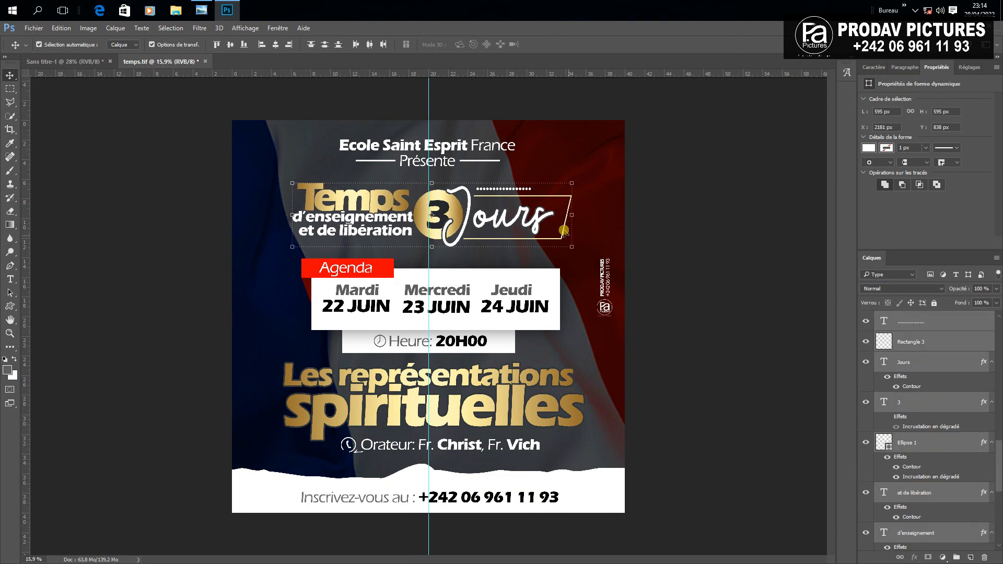
left_click(660, 264)
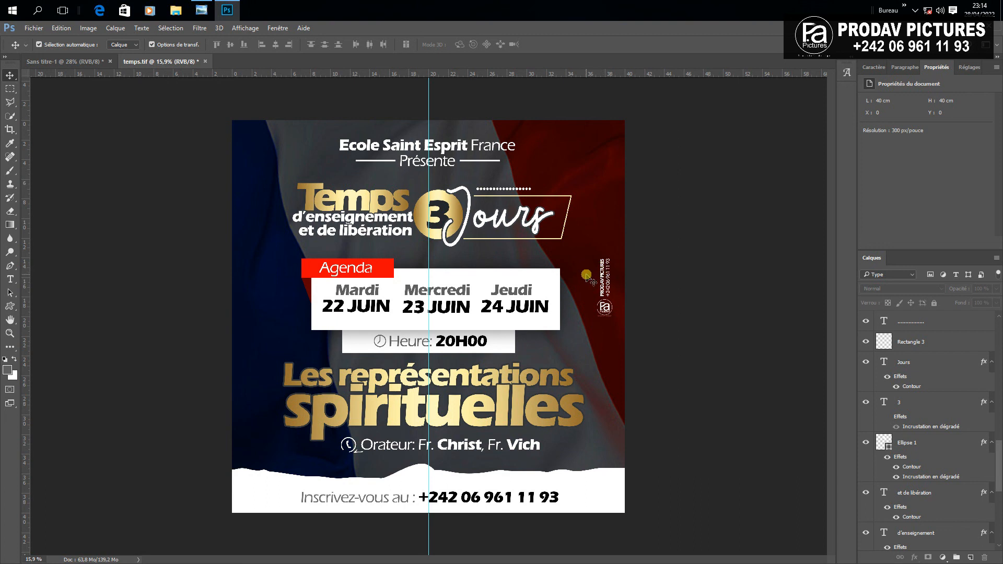
left_click(32, 28)
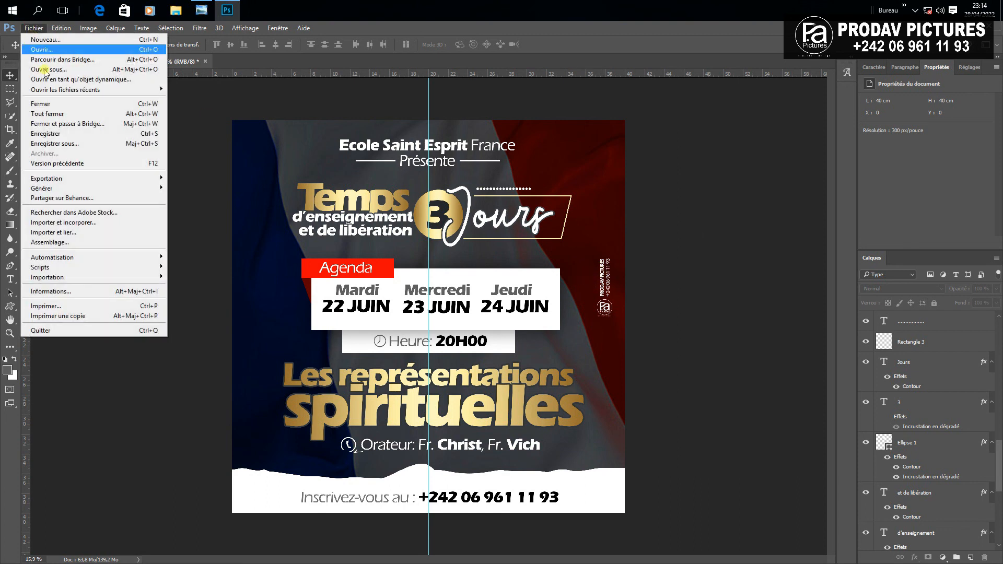
Save the poster to the Desktop as temps.tif, replacing the old file, with no TIFF image compression
left_click(66, 143)
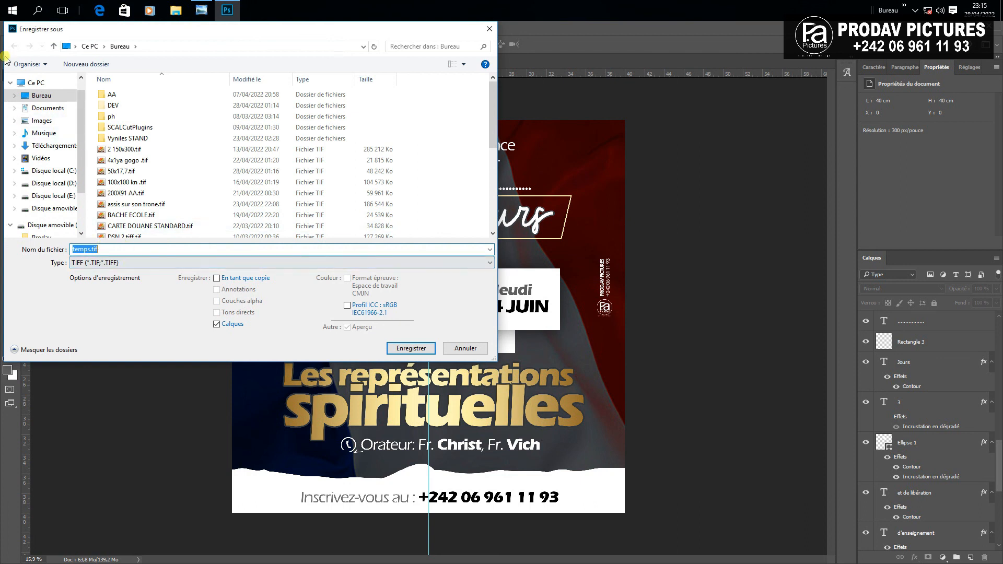
left_click(47, 97)
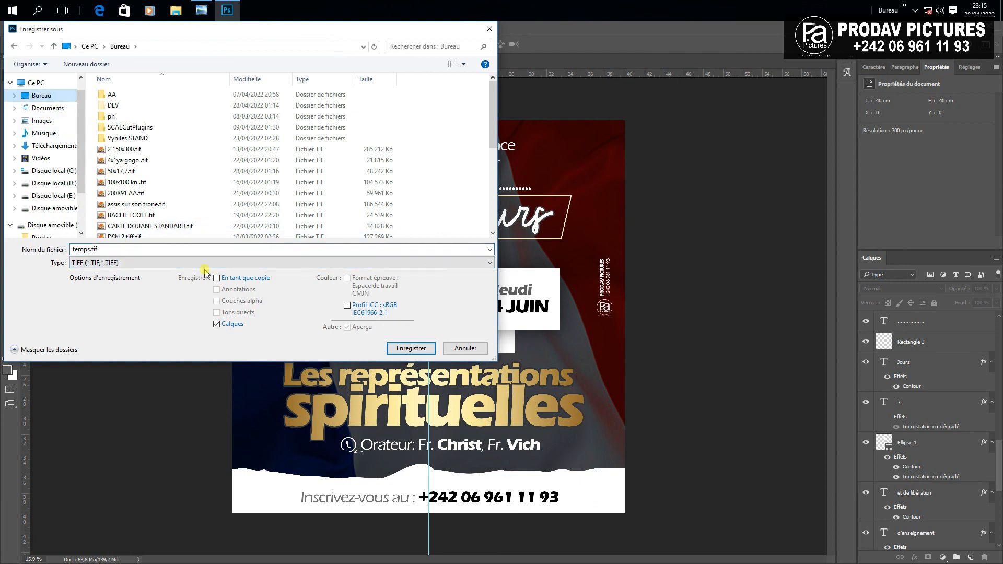
left_click(411, 349)
left_click(520, 296)
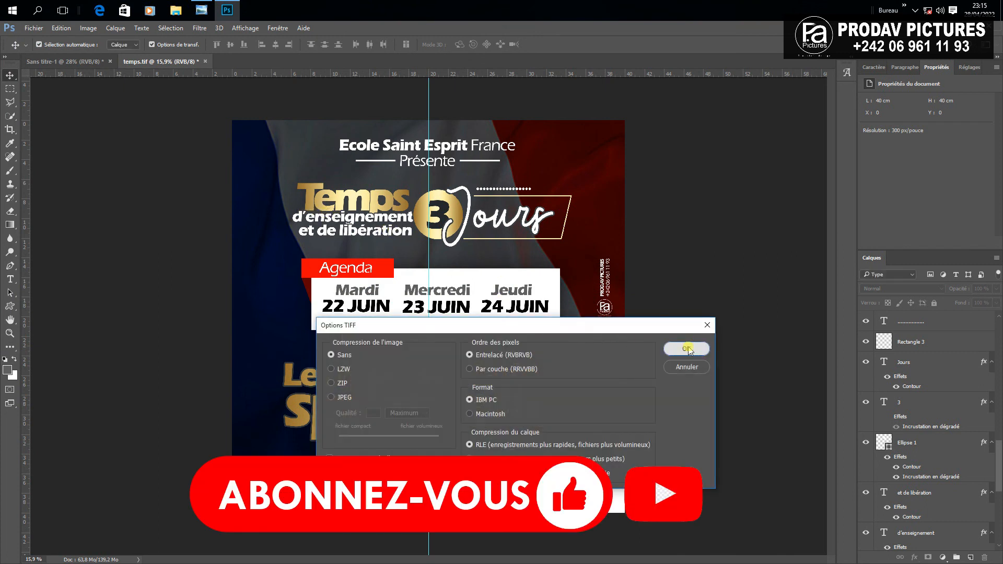
left_click(673, 347)
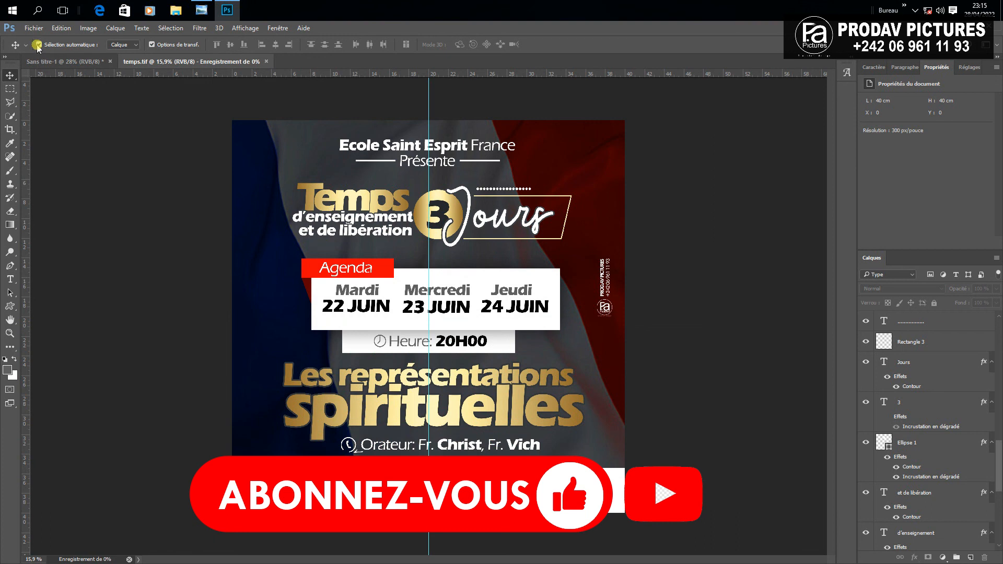